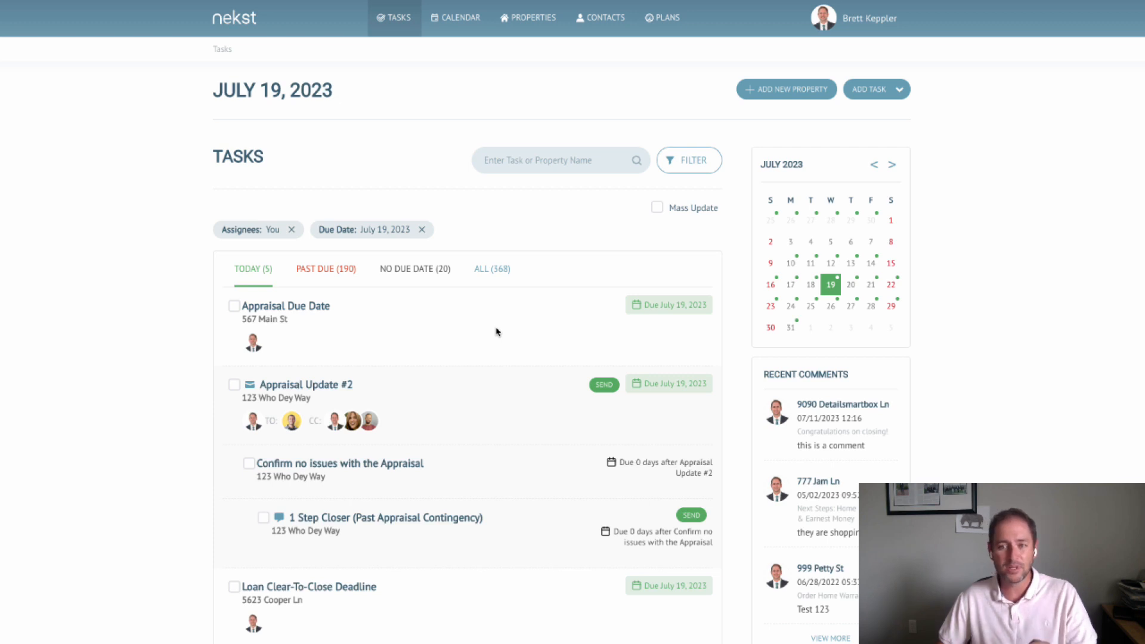
- Open the account setup and view the Document Labels and Document Templates settings
click(871, 19)
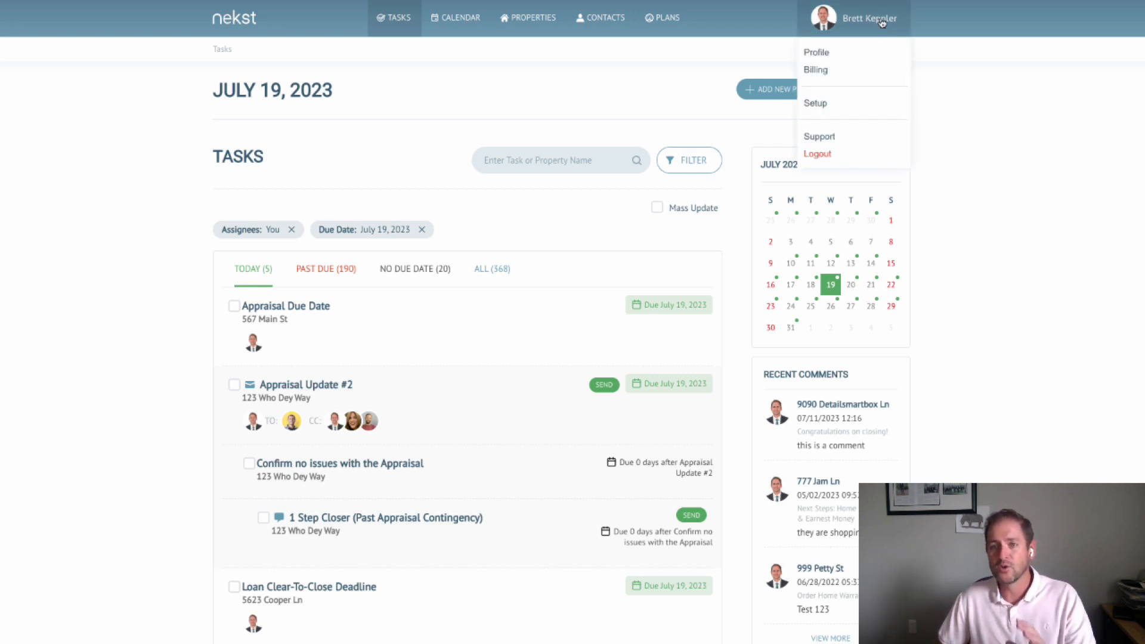
click(817, 106)
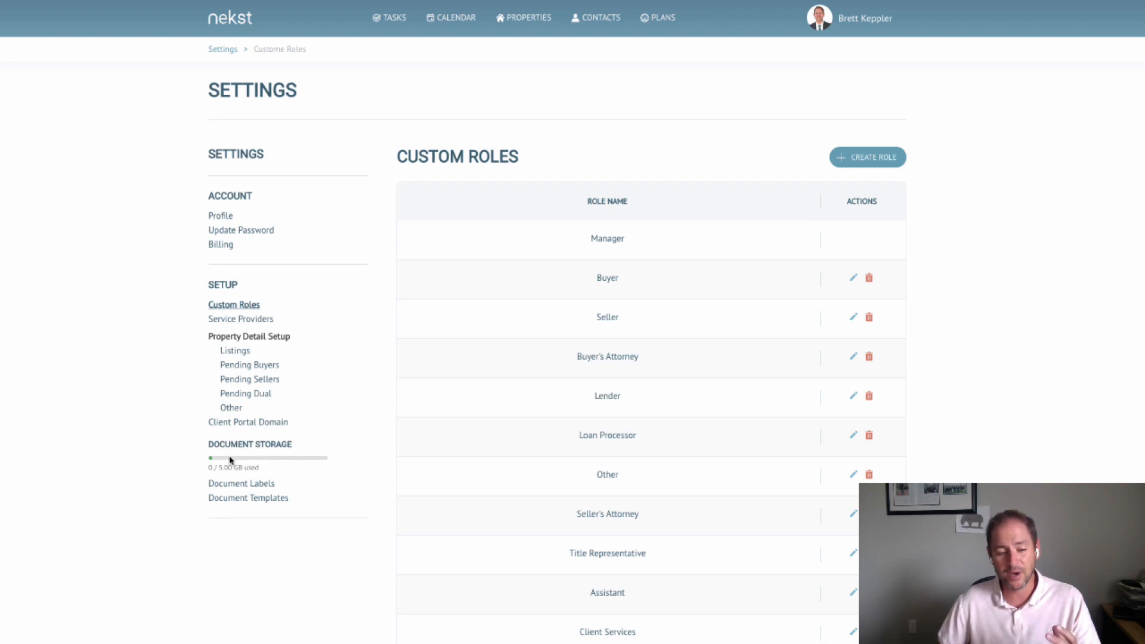
click(247, 485)
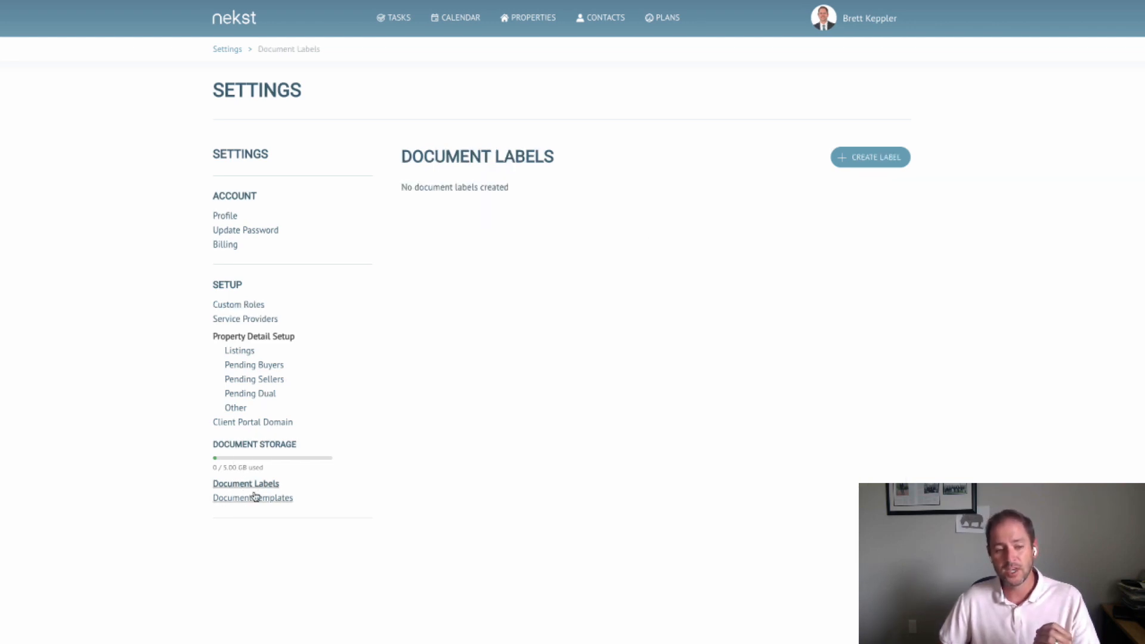
click(253, 498)
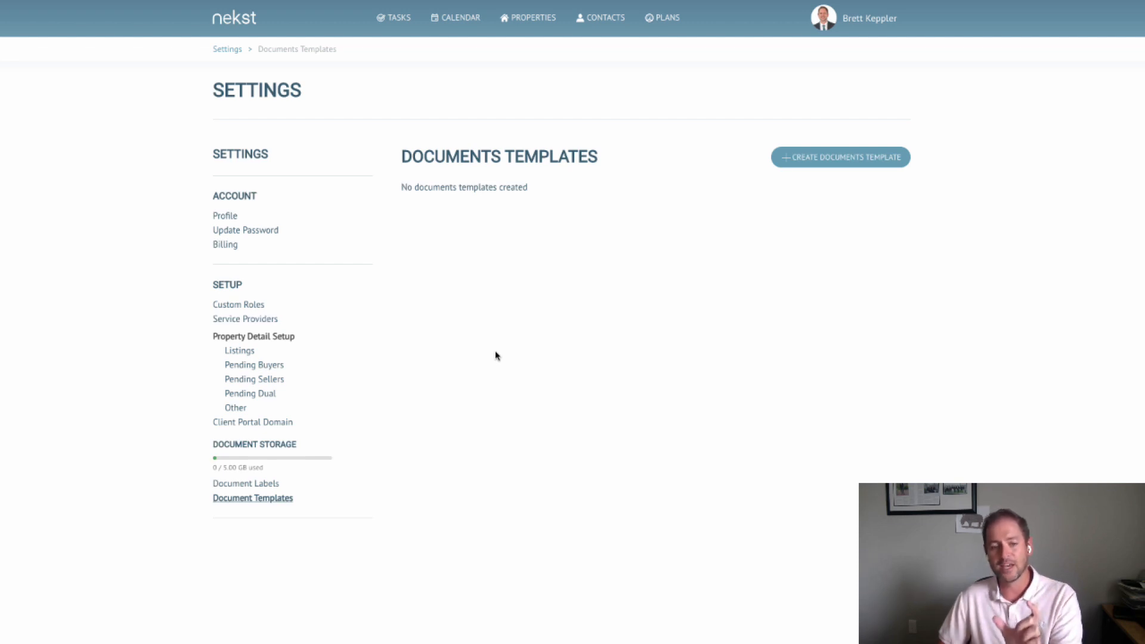
- Create a document label named Purchase Contract without attaching a universal document
click(260, 484)
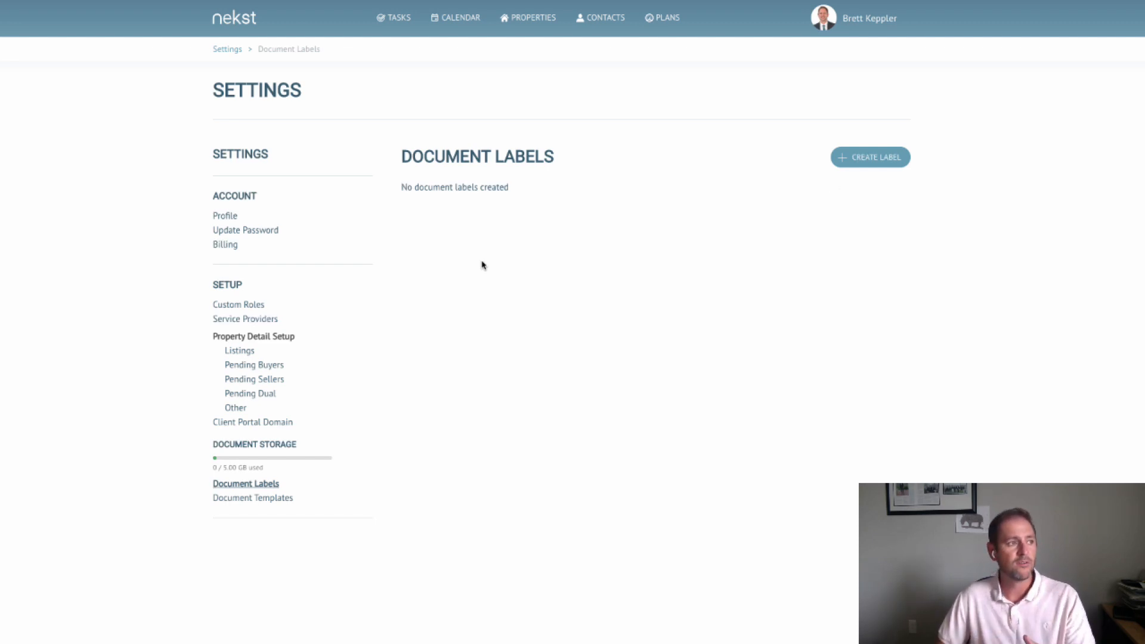
click(866, 159)
click(459, 117)
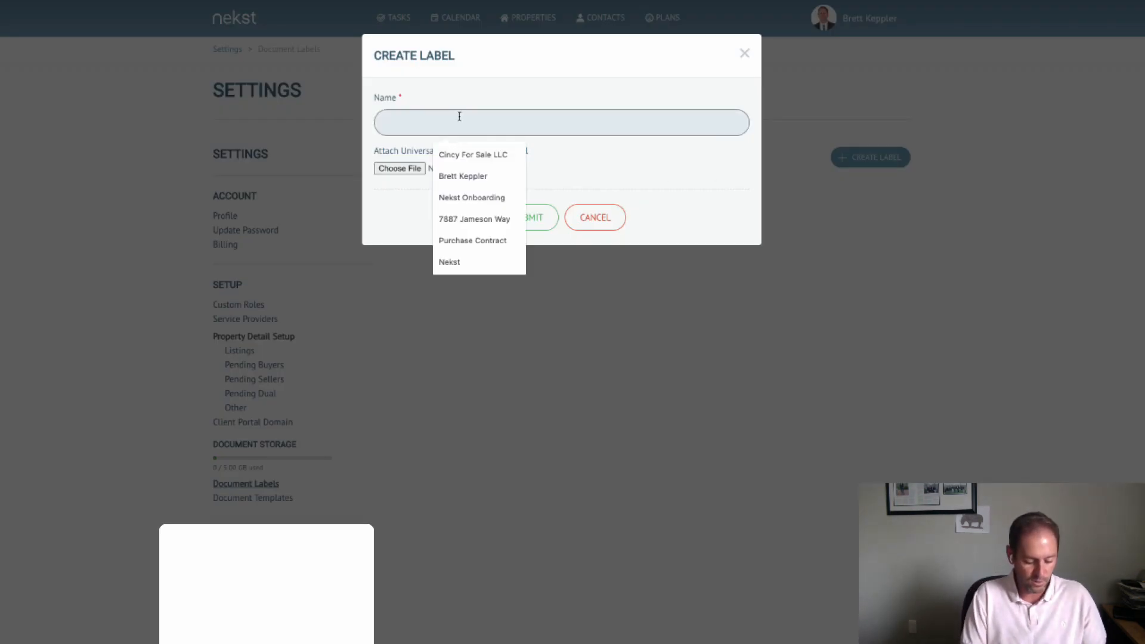
text(Purchase Contract)
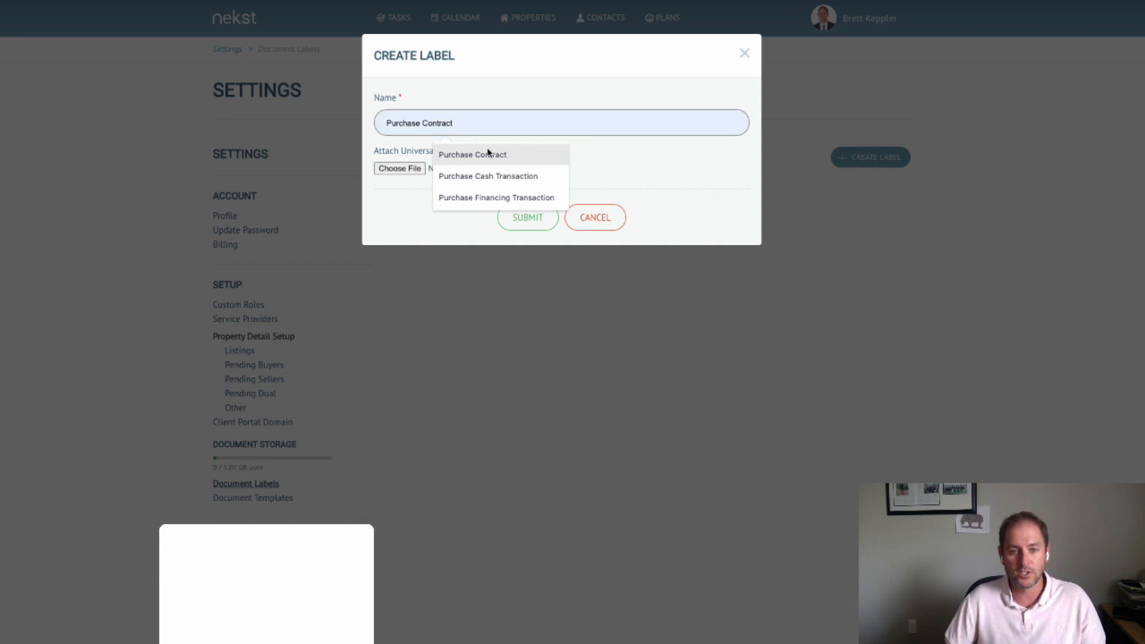
click(488, 154)
click(532, 225)
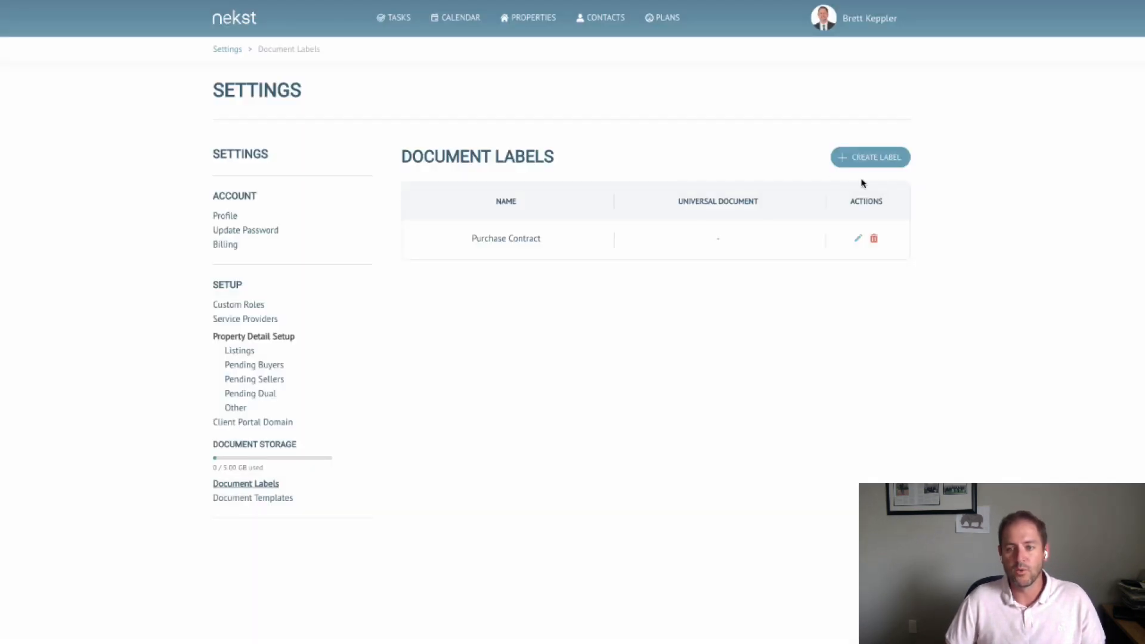
- Create a second document label named Property Disclosure, also without a universal document
click(866, 159)
click(439, 120)
text(Pro)
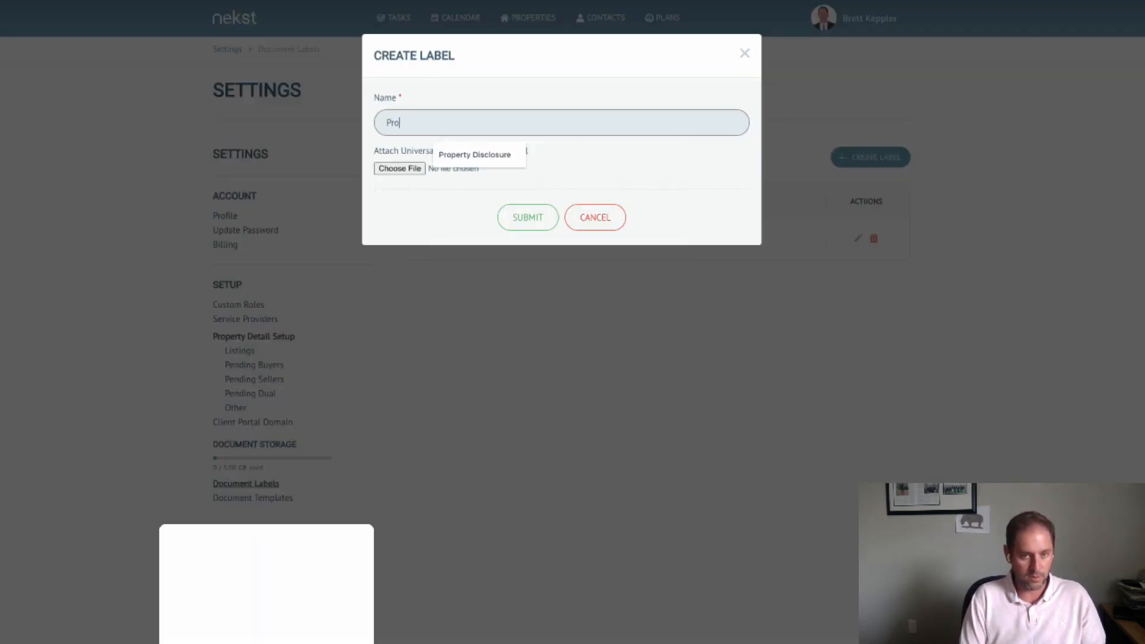
text(perty Discls)
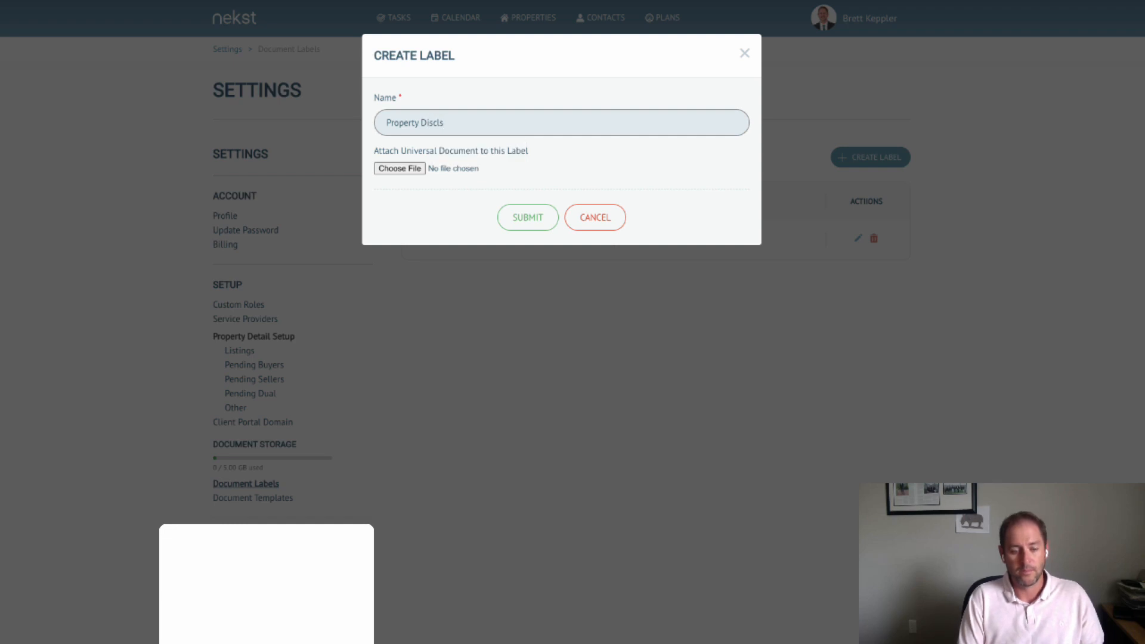
key(BackSpace)
text(osure)
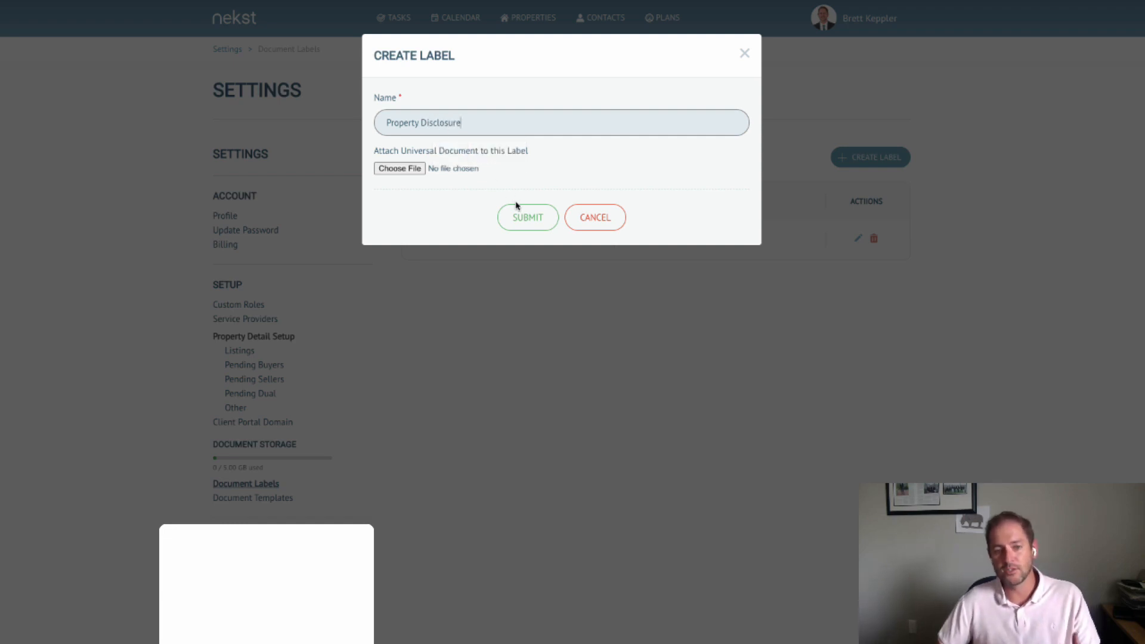
click(535, 223)
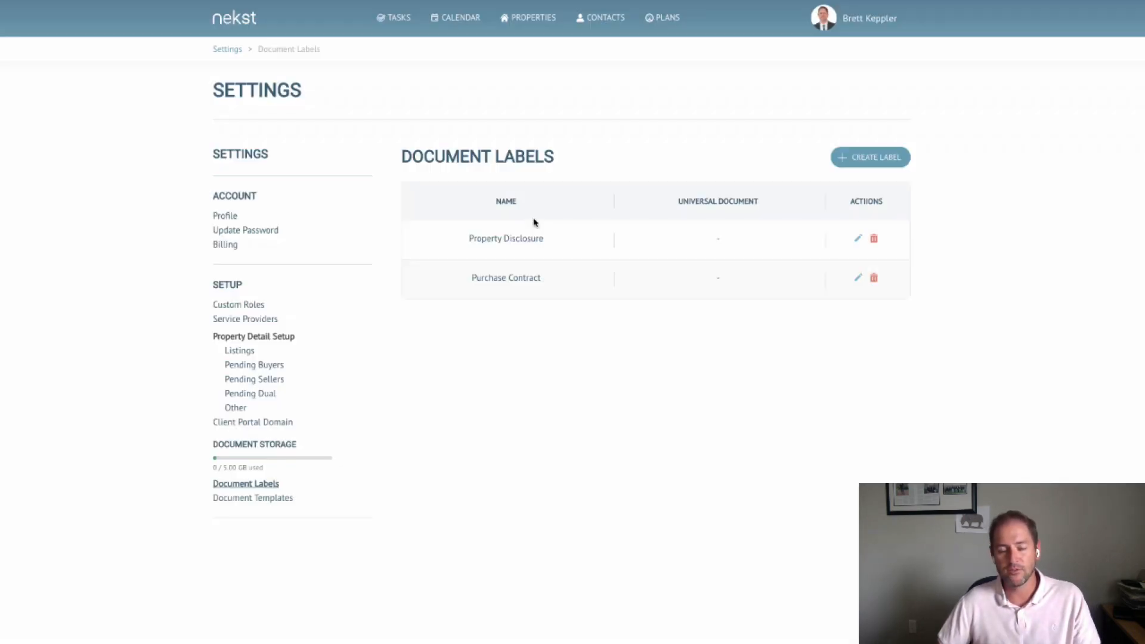
- Create a document label named Meet the Team with Meet the Team.pdf attached as its universal document
click(888, 157)
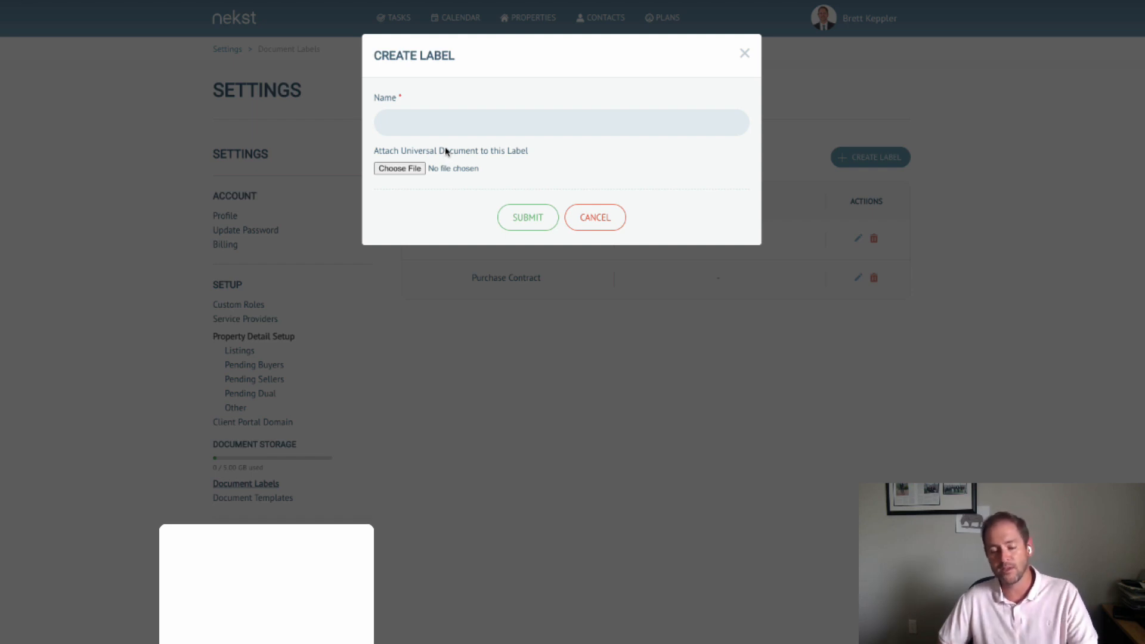
click(413, 125)
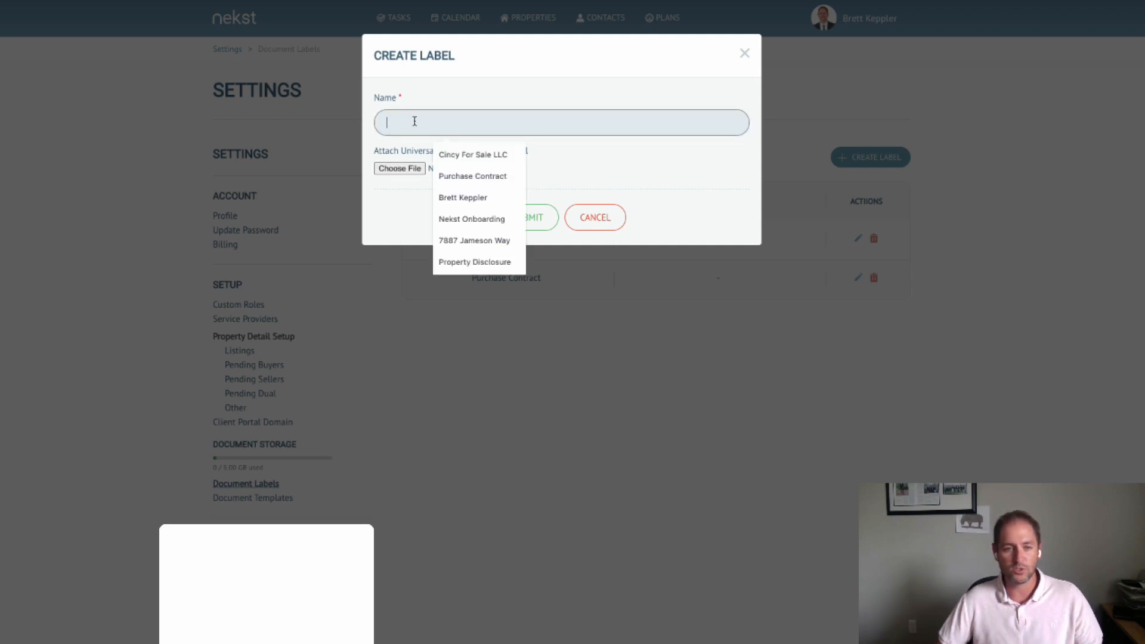
text(Meet )
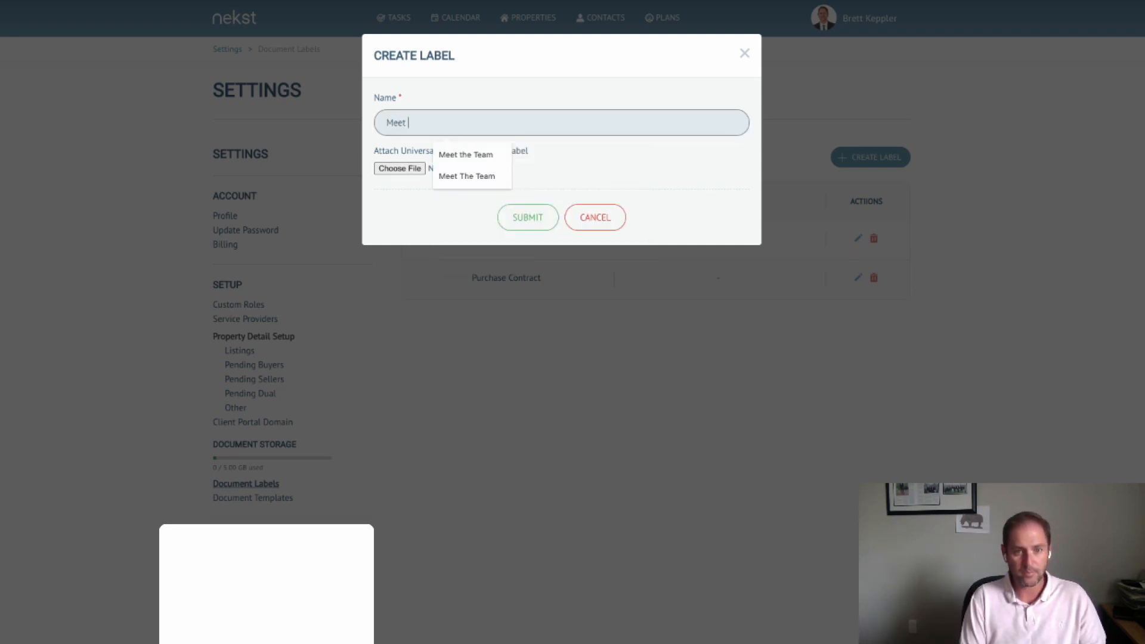
text(the Team)
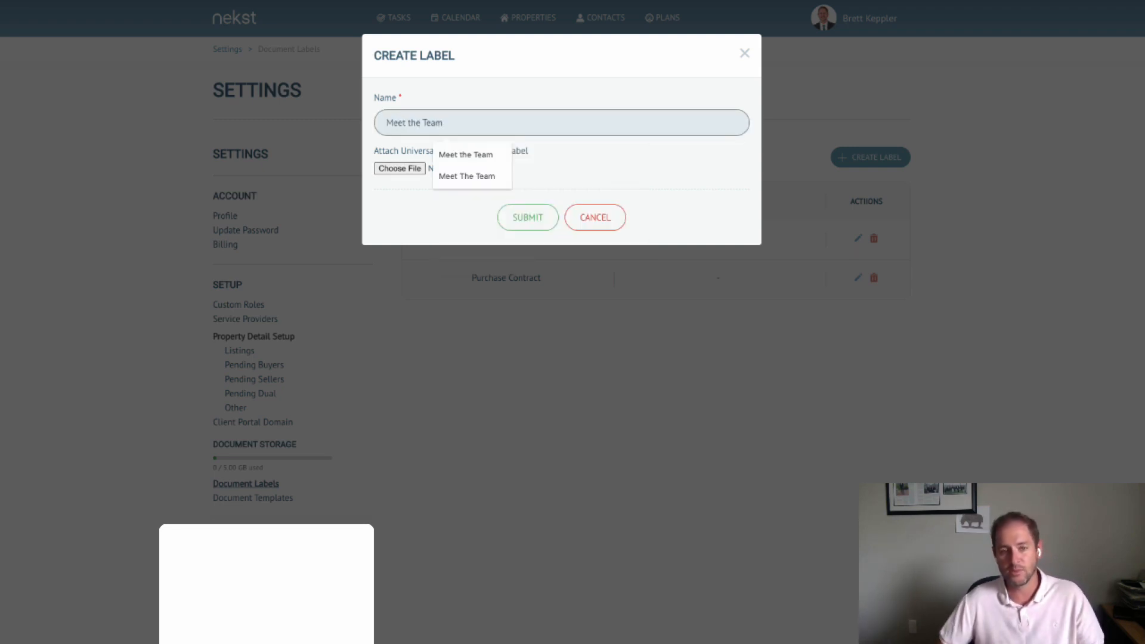
click(409, 170)
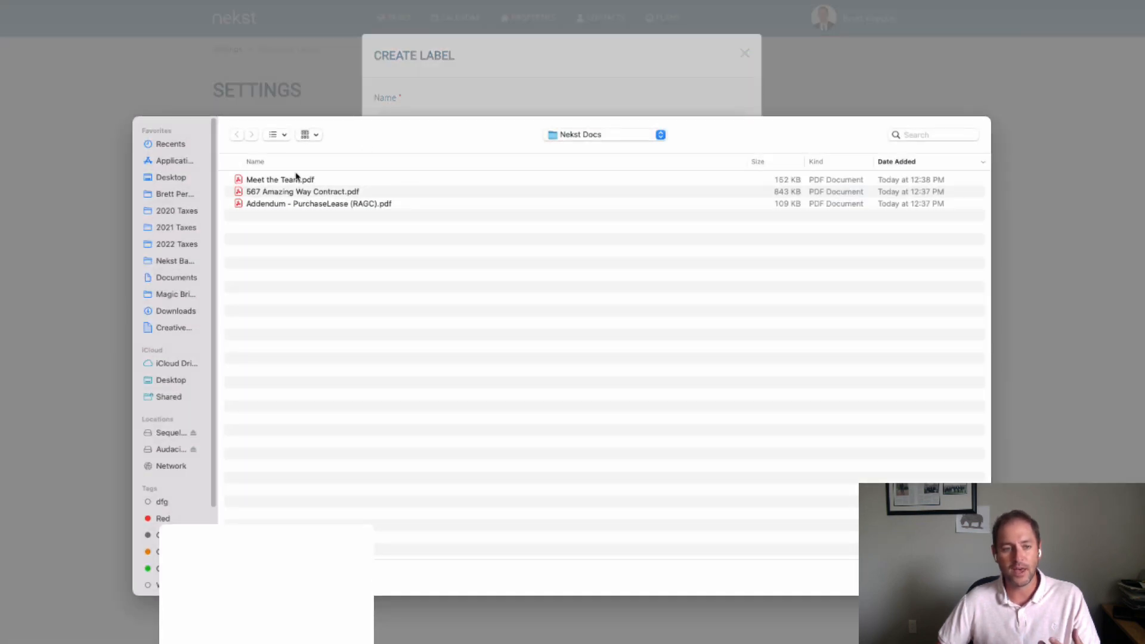
double_click(296, 179)
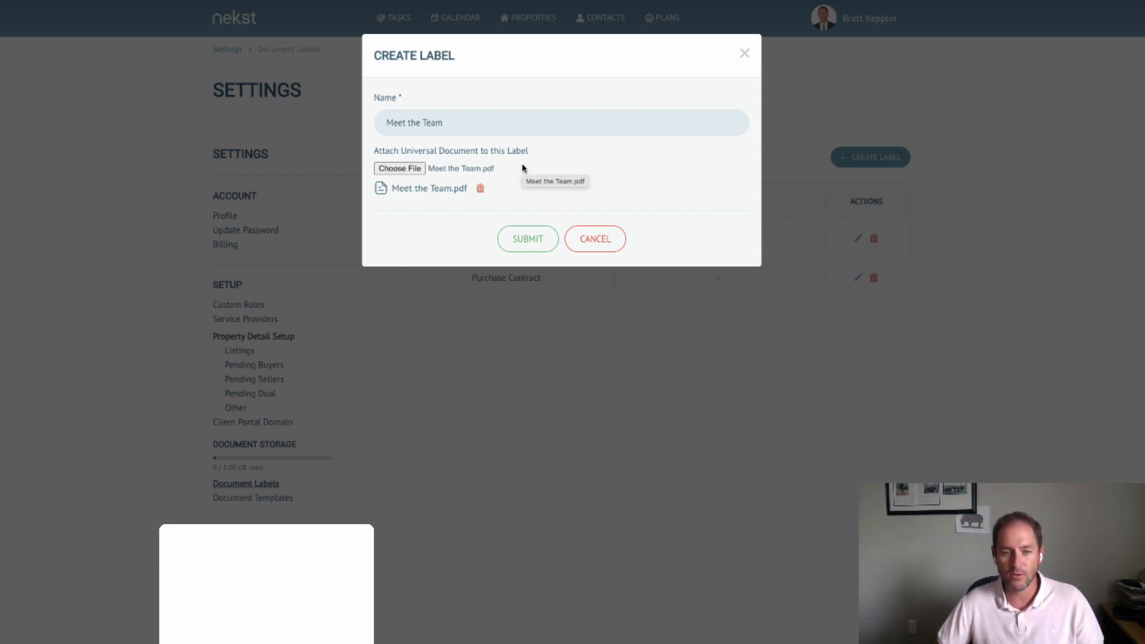
click(530, 241)
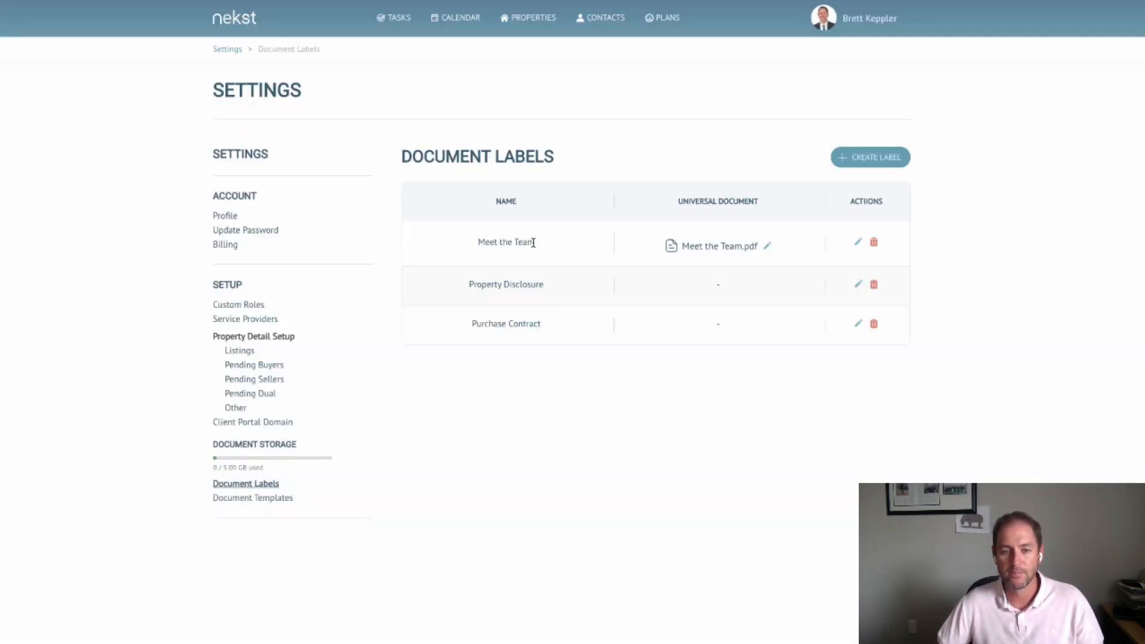
- Start a new documents template and name it Purchase Financing Transaction
click(288, 498)
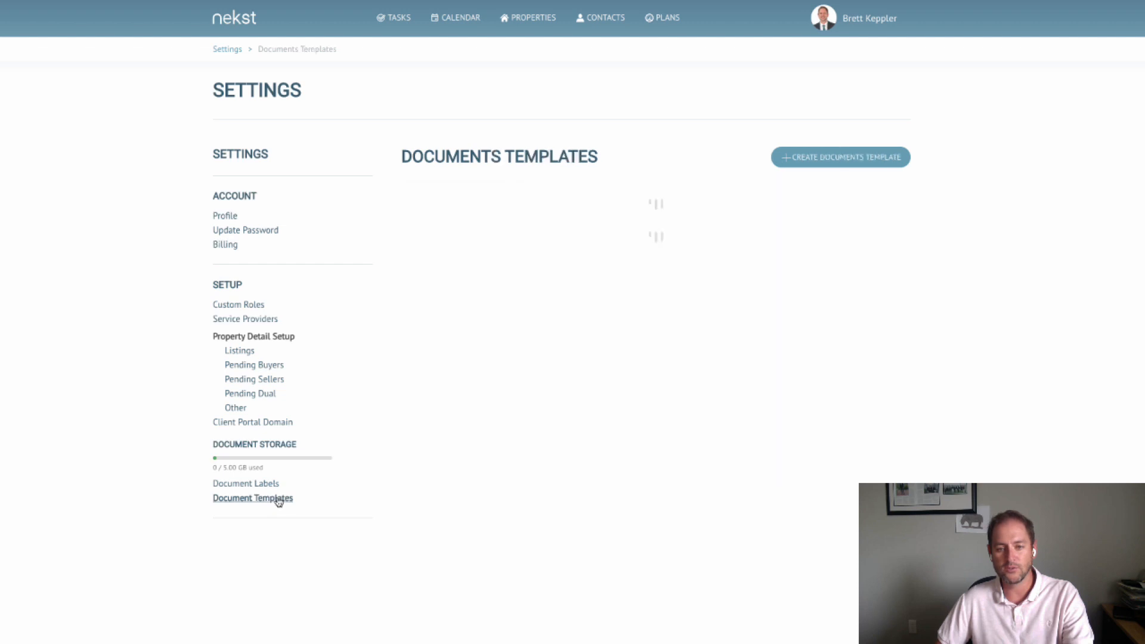
click(817, 163)
click(412, 122)
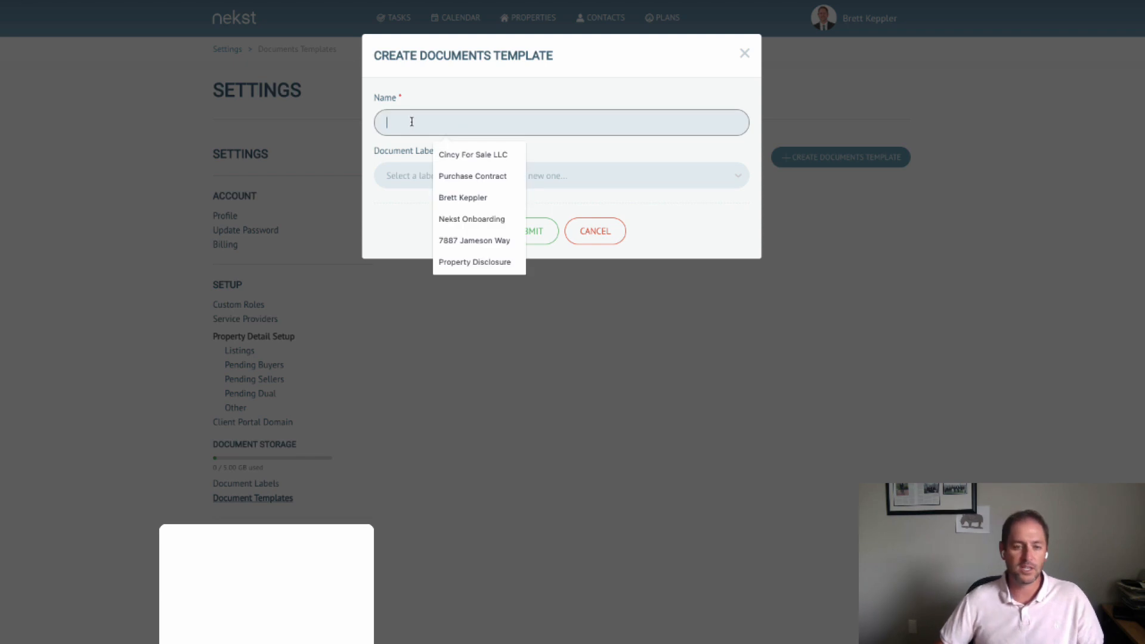
text(Purcha)
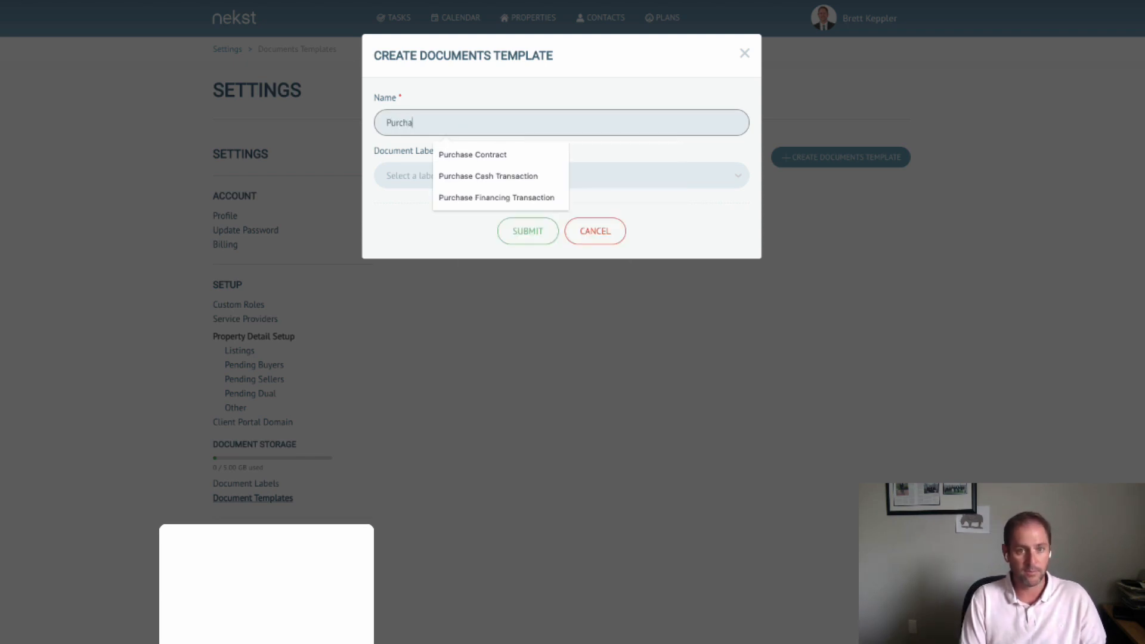
text(se Financing )
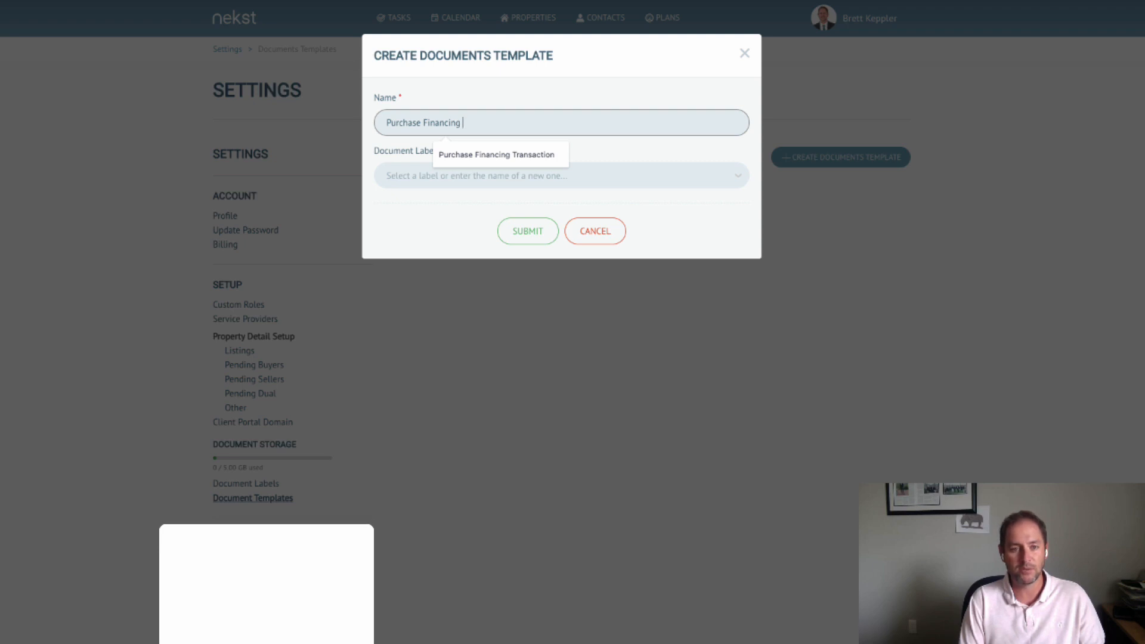
text(Transaction)
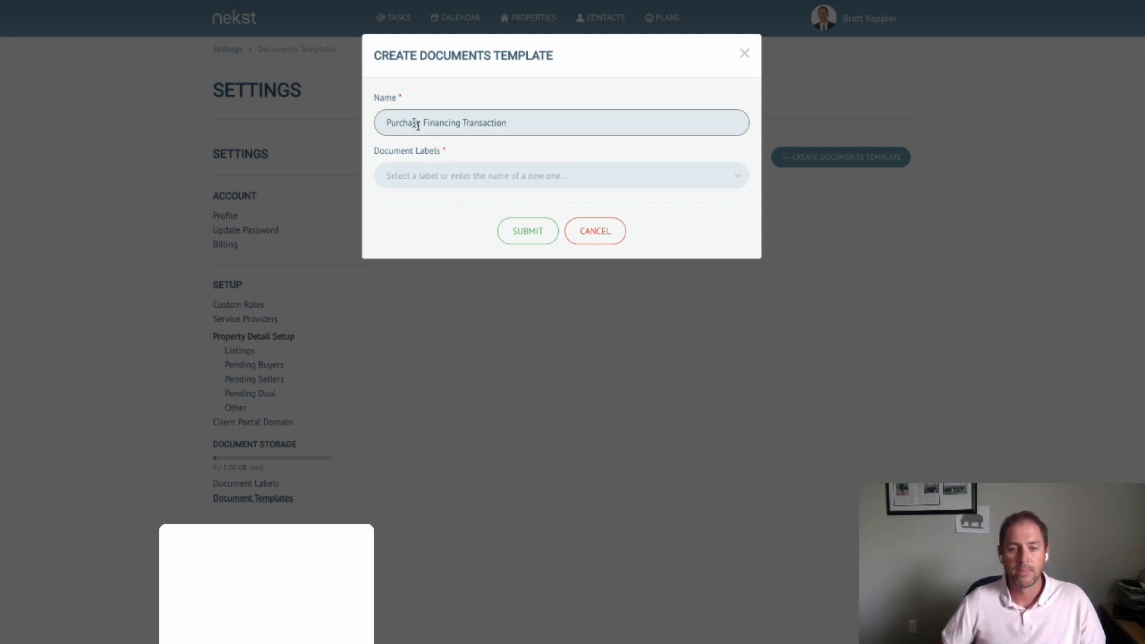
- Add the existing labels Property Disclosure and Purchase Contract to the Purchase Financing Transaction template
click(427, 174)
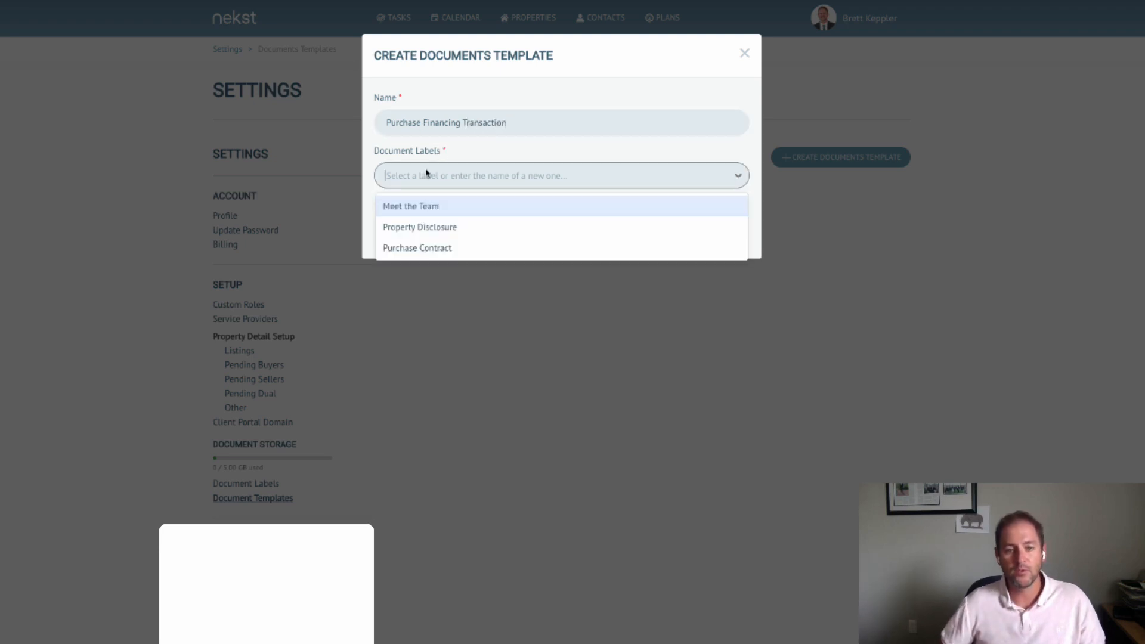
click(430, 229)
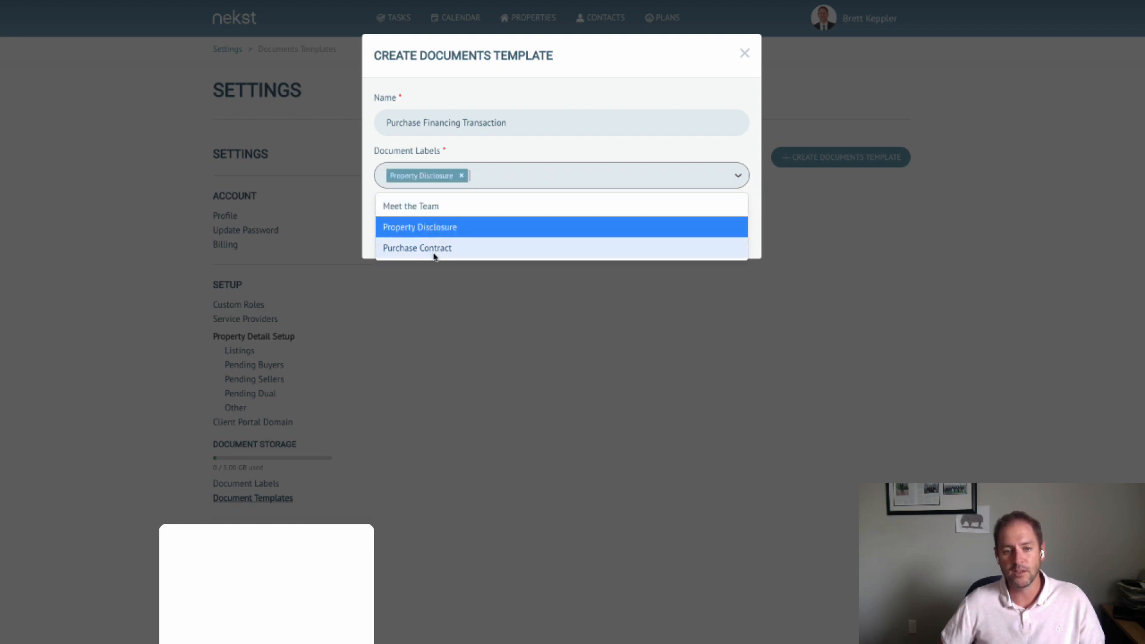
click(434, 253)
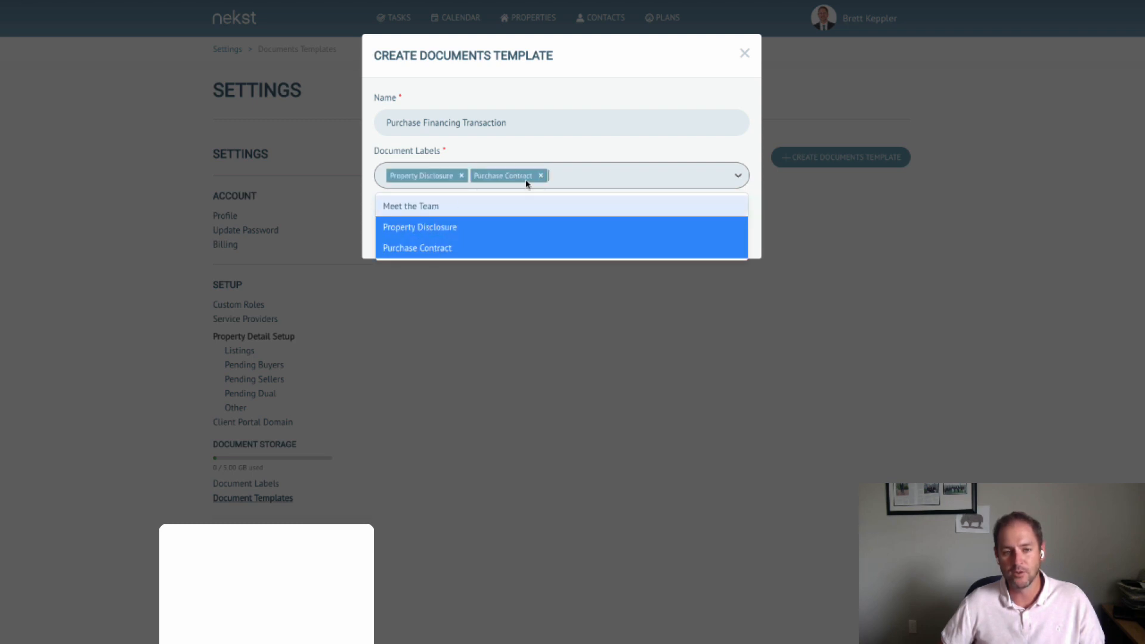
- Create the new labels Pre-approval Letter and Lead Based Paint Form within the template's document labels
click(578, 181)
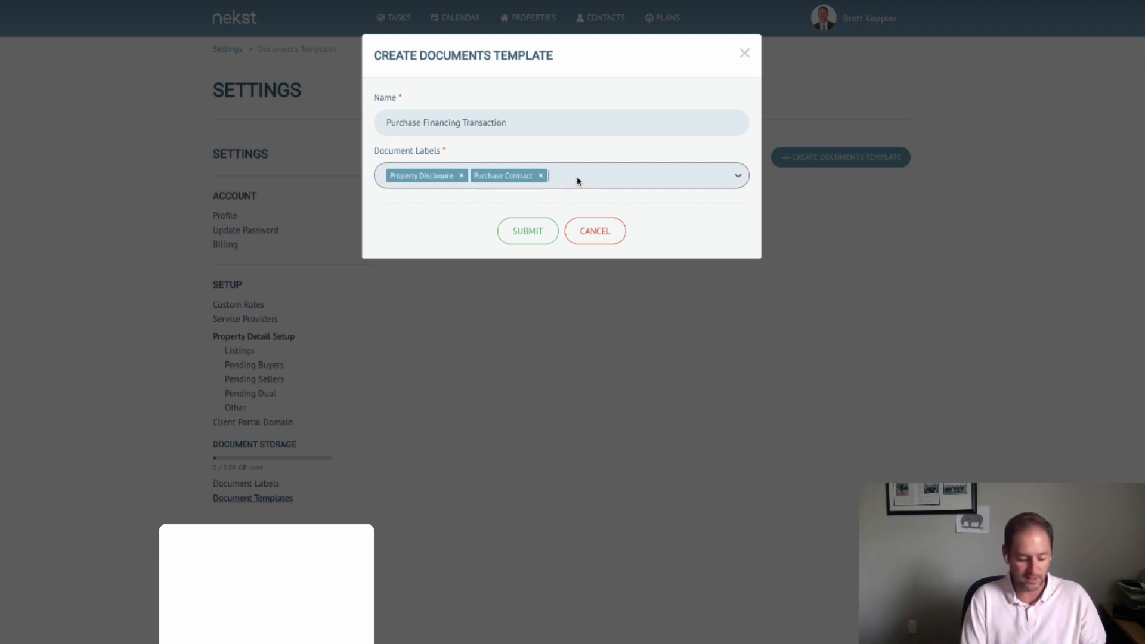
text(Pre-appro)
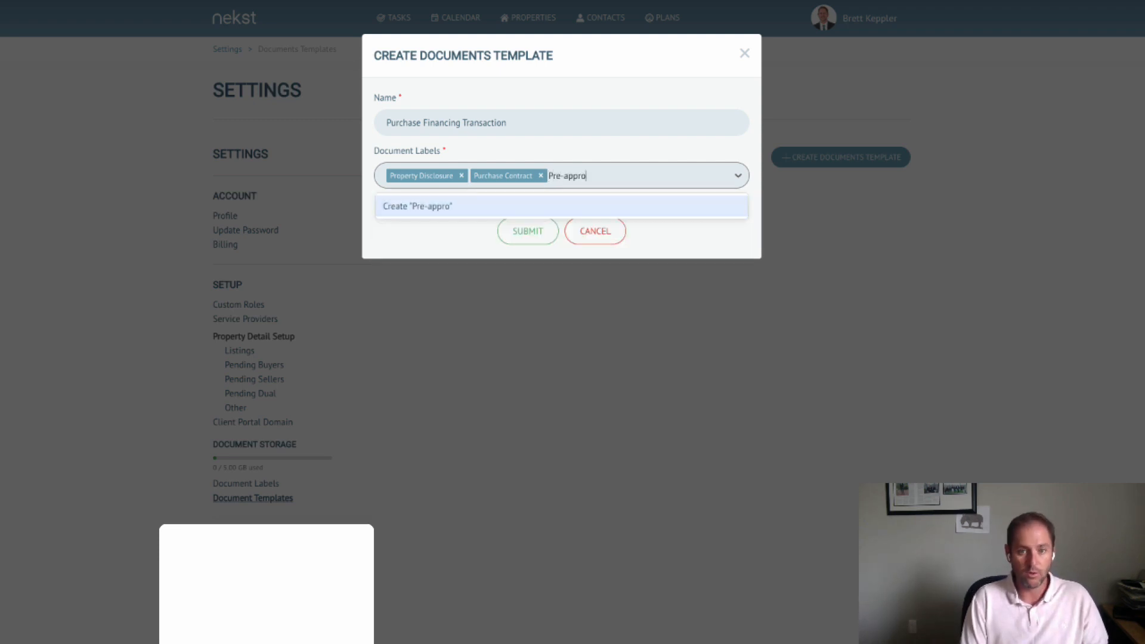
text(val Letter)
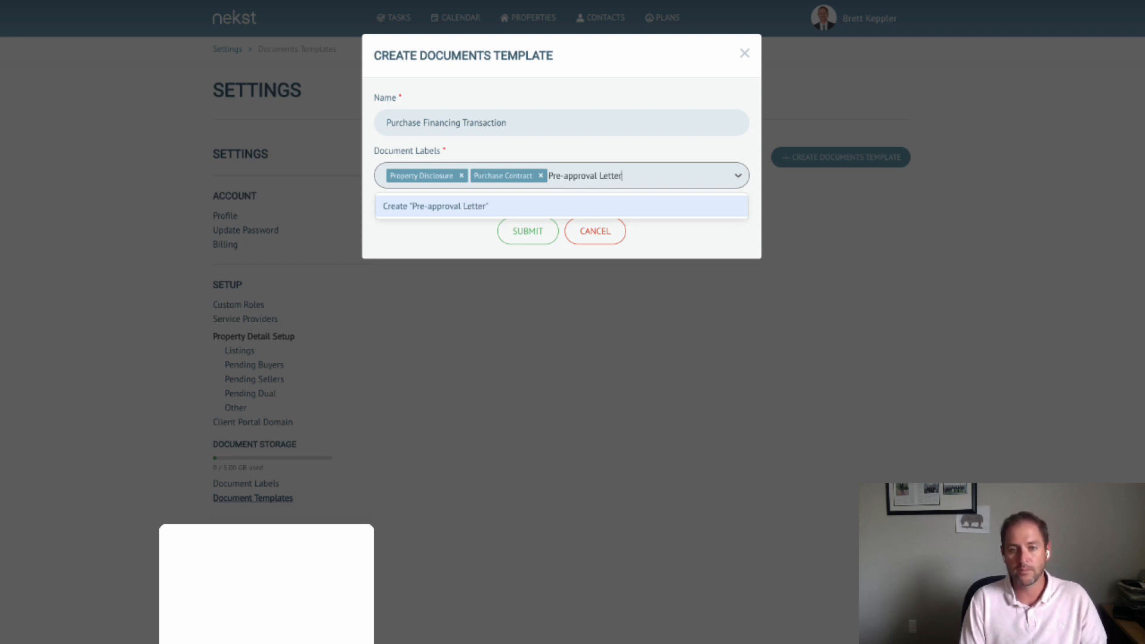
key(Return)
click(663, 186)
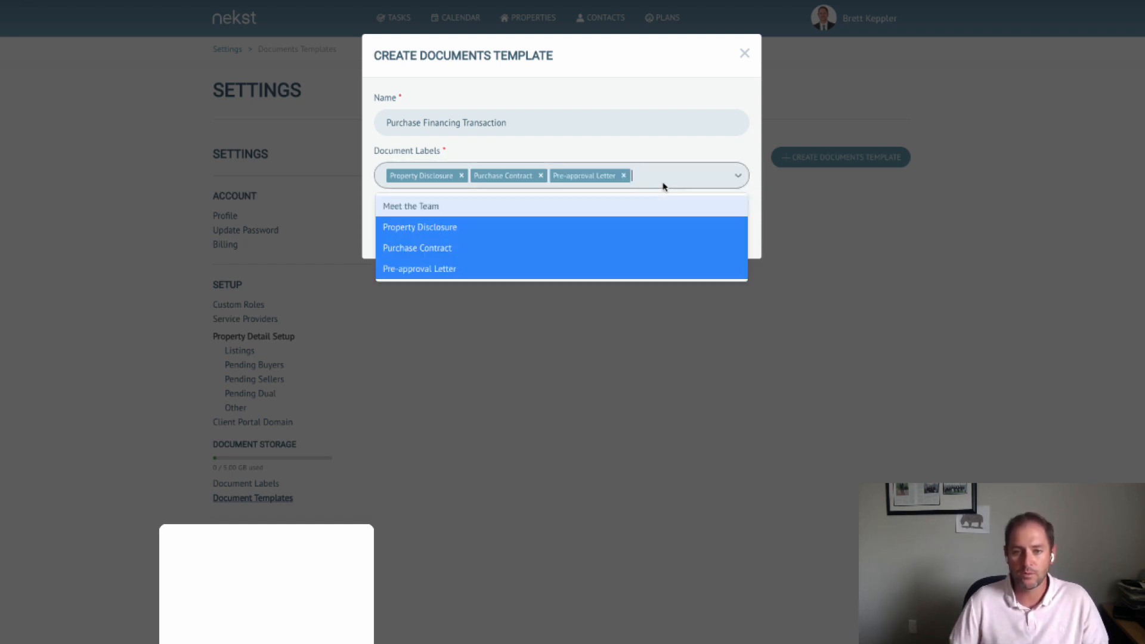
text(Lead Based )
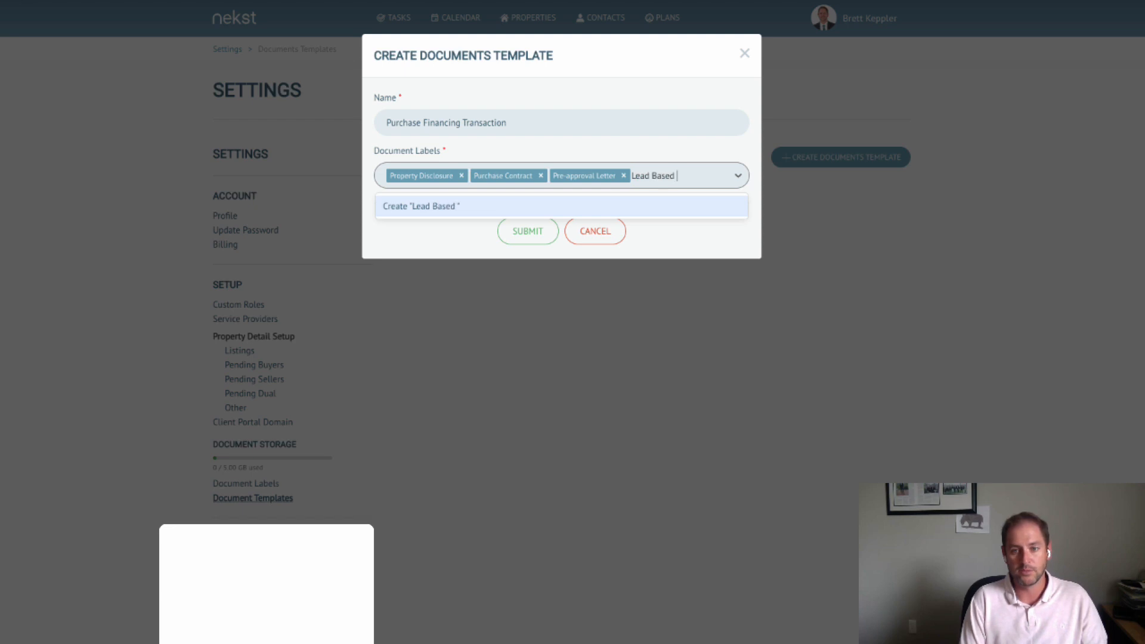
text(Paint Form)
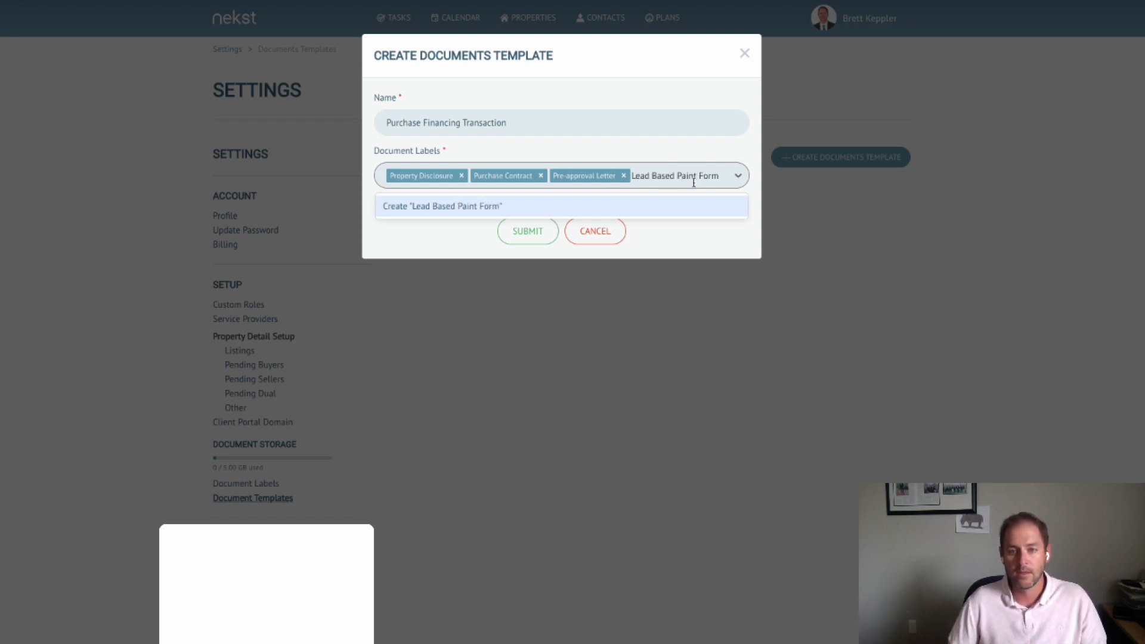
click(637, 204)
- Create the new label Agency Disclosure within the template's document labels and save the Purchase Financing Transaction template
click(550, 198)
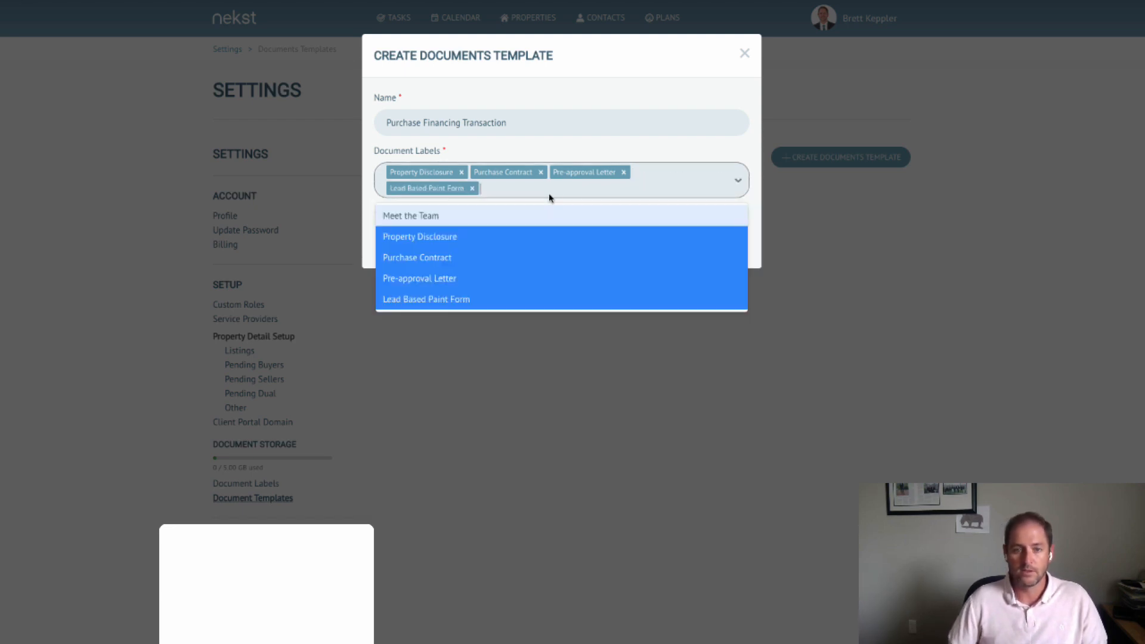
text(Agency Disc)
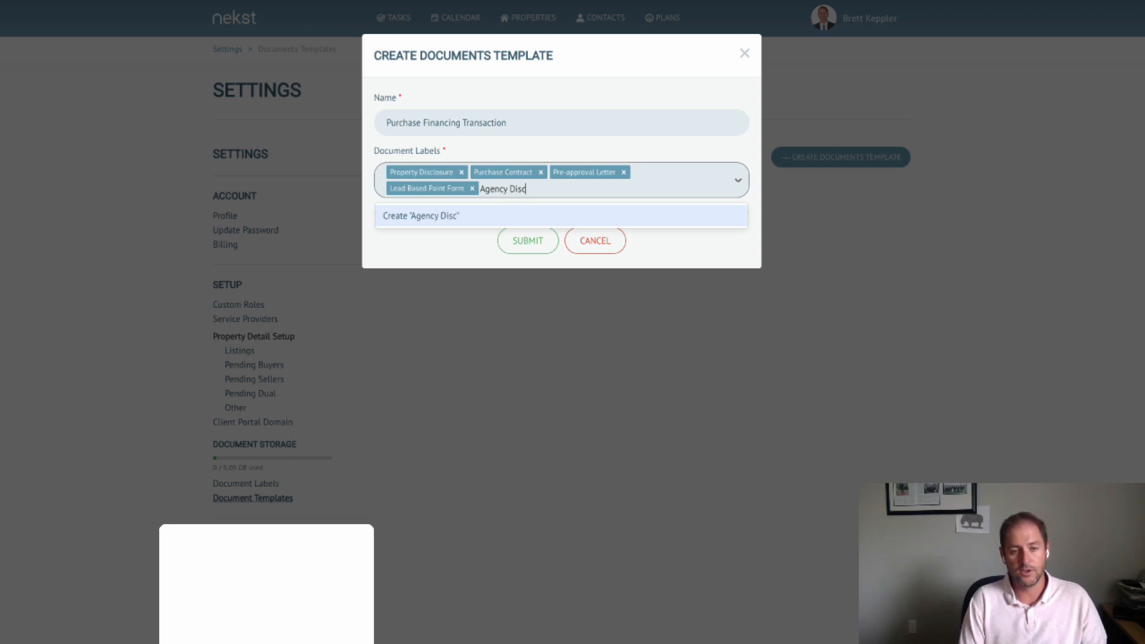
text(losure)
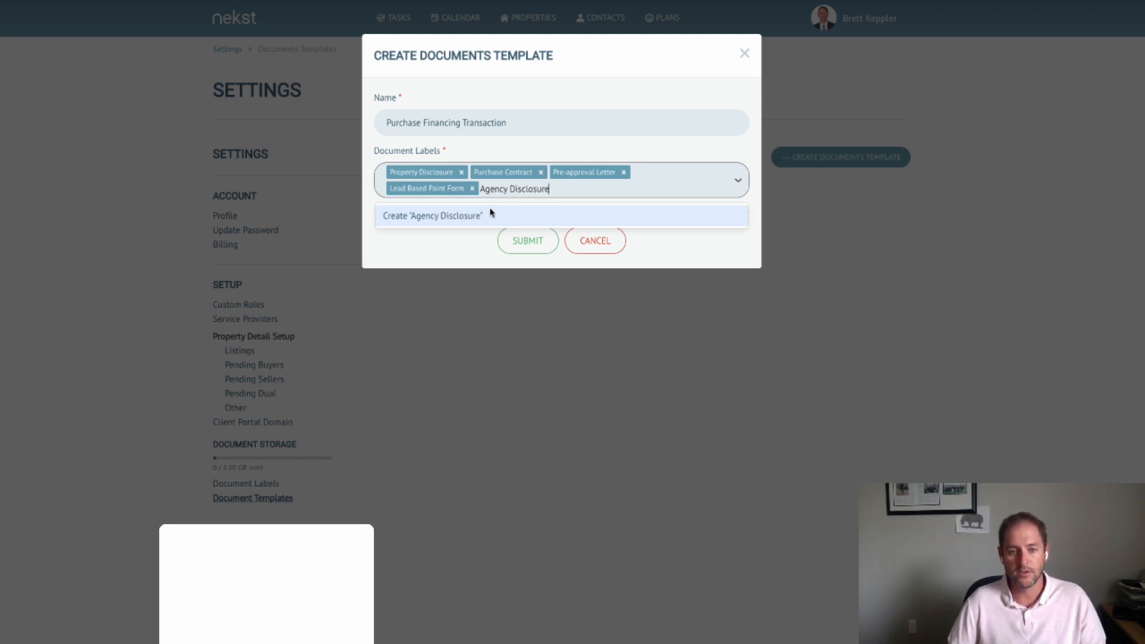
click(506, 216)
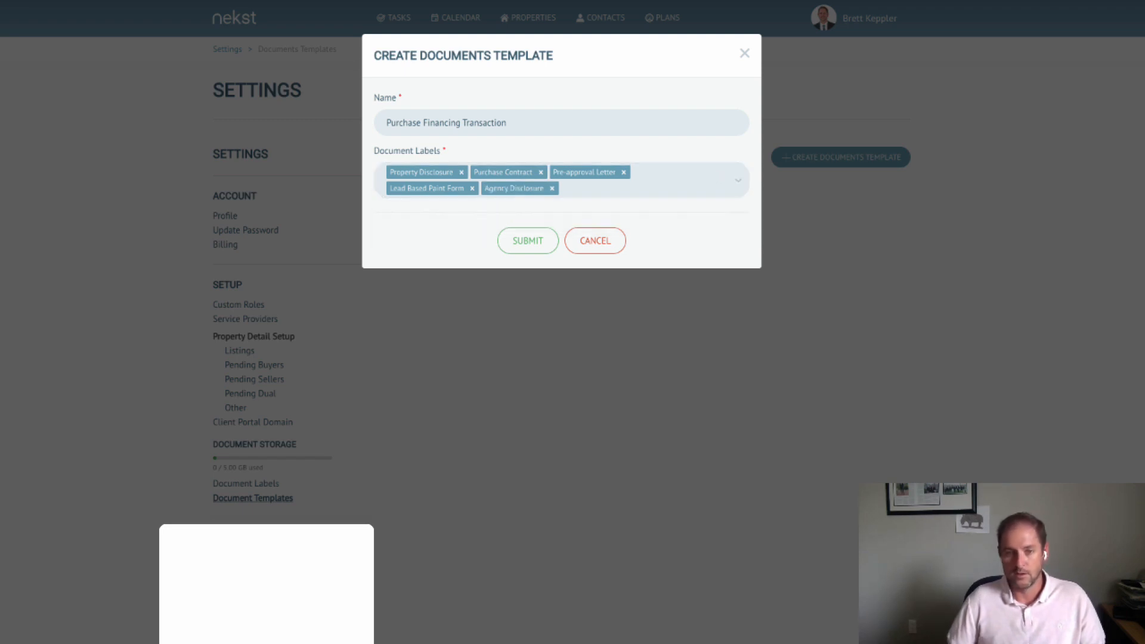
click(530, 245)
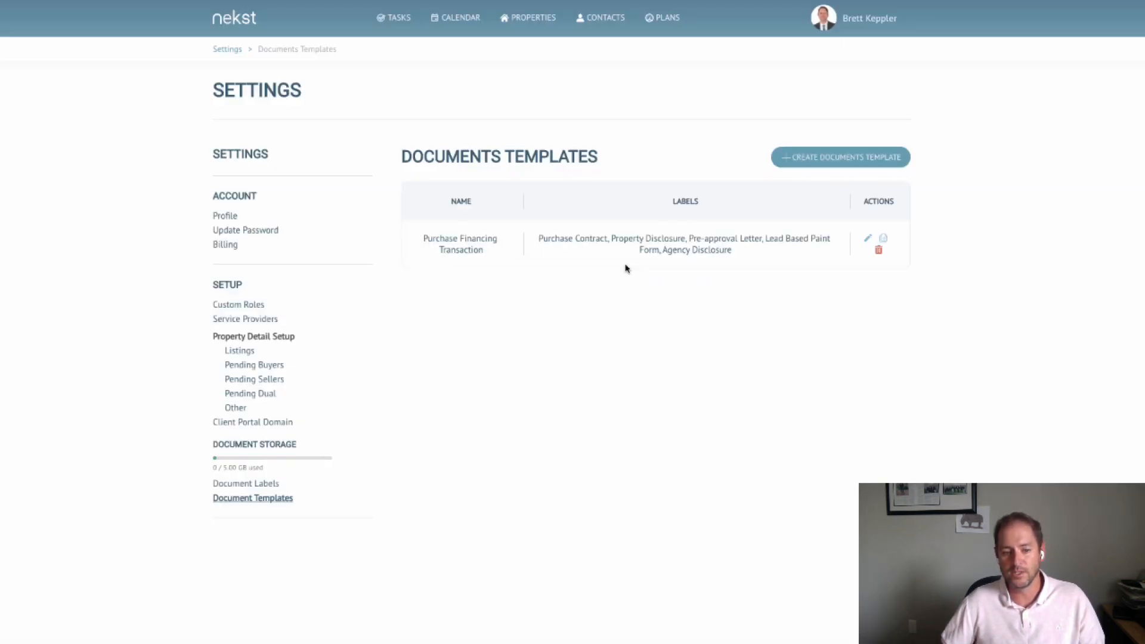
- Review the document labels list, then start a copy of the Purchase Financing Transaction template and name it Purchase Cash Transaction
click(264, 484)
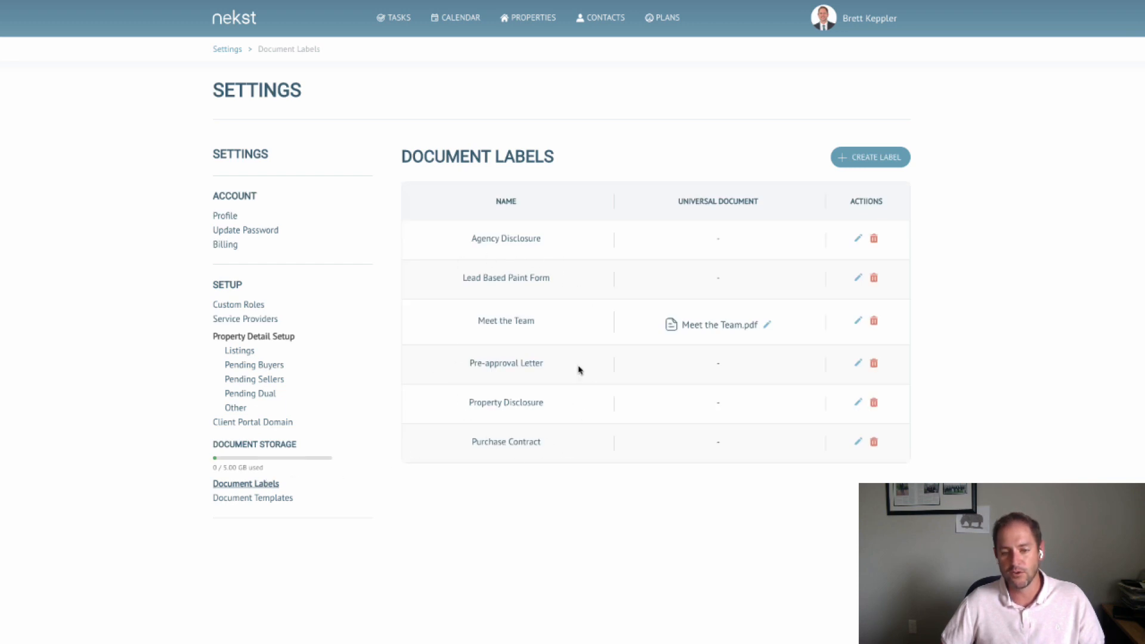
click(267, 503)
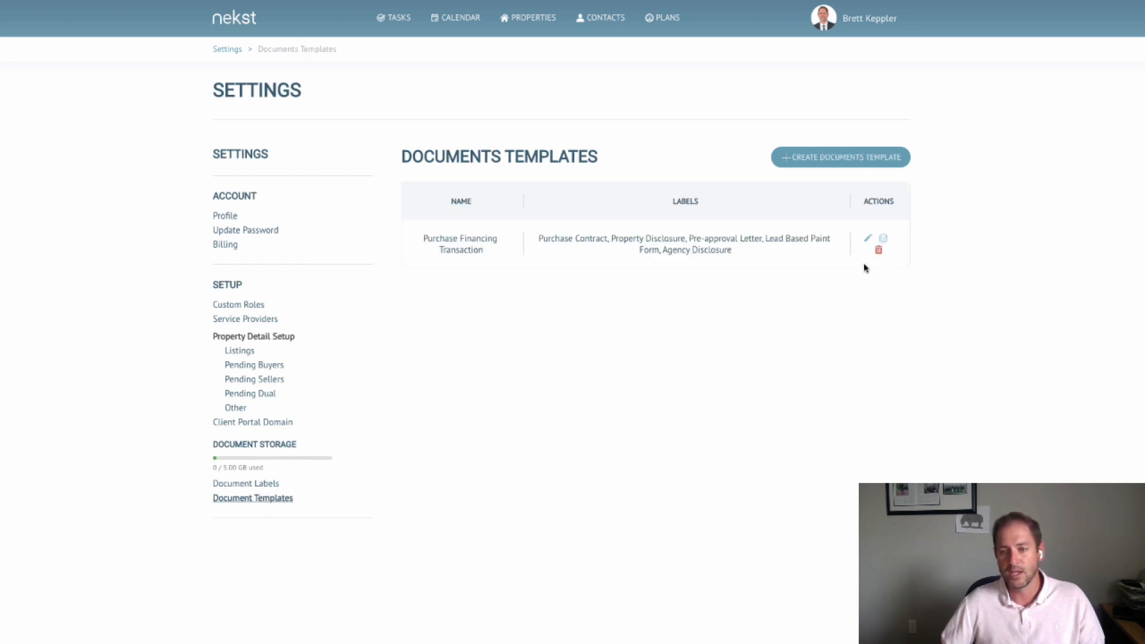
click(883, 238)
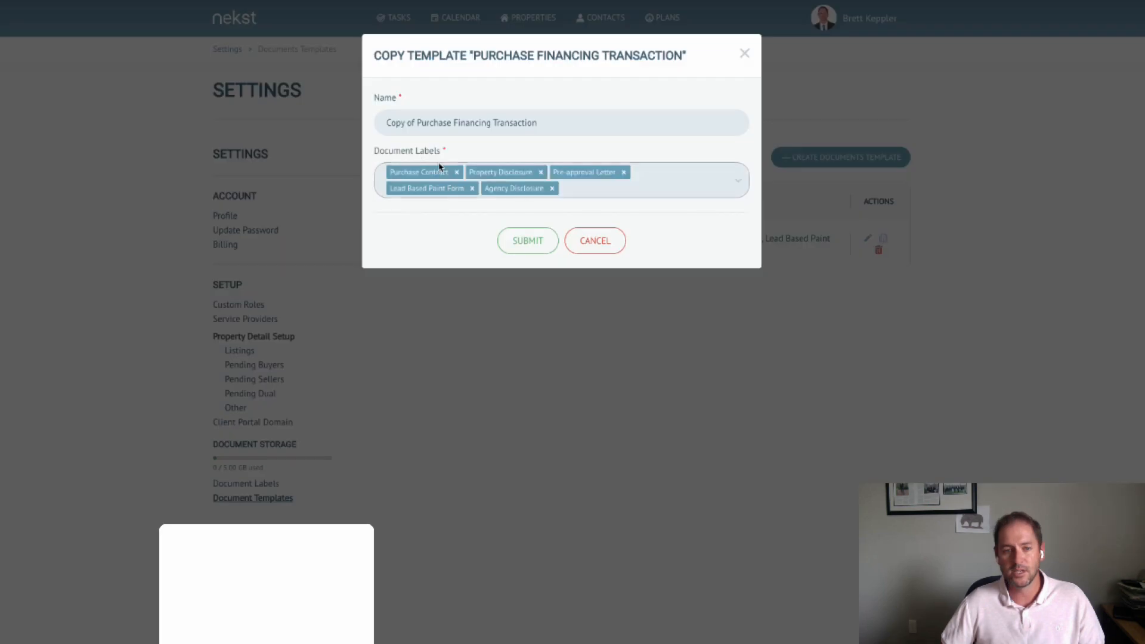
click(418, 122)
drag(417, 122, 389, 126)
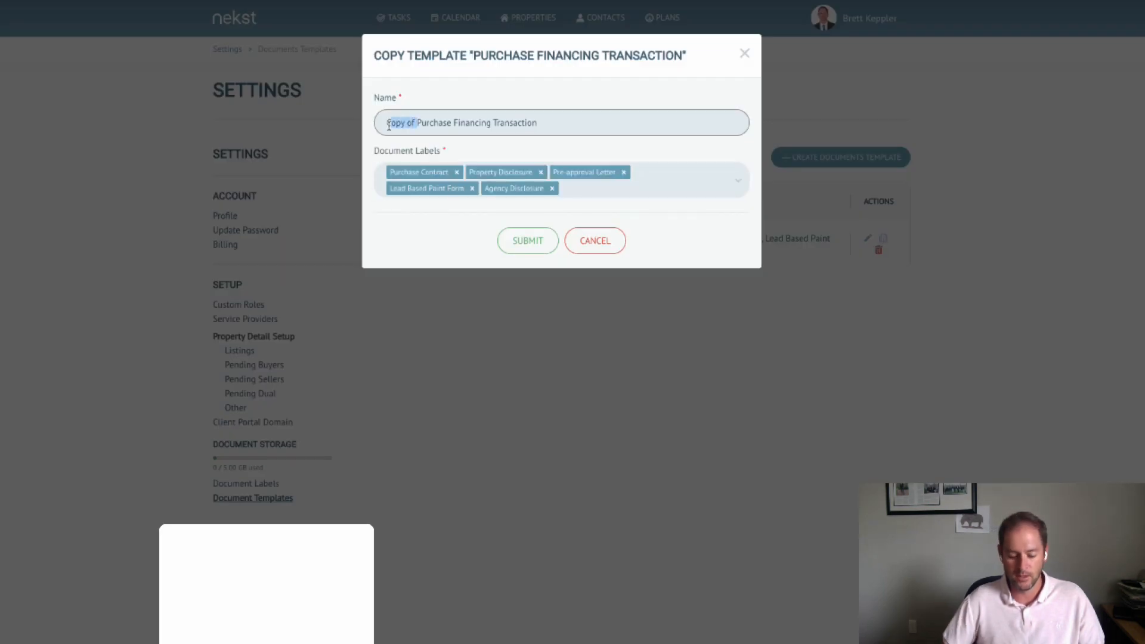
key(BackSpace)
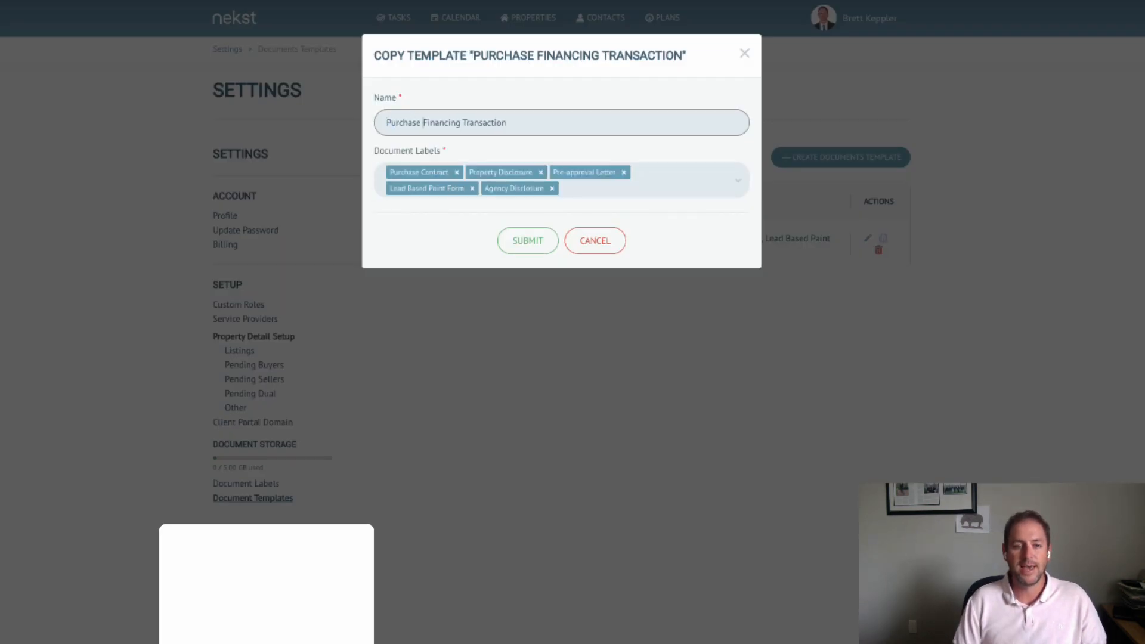
drag(424, 122, 460, 123)
text(Cash)
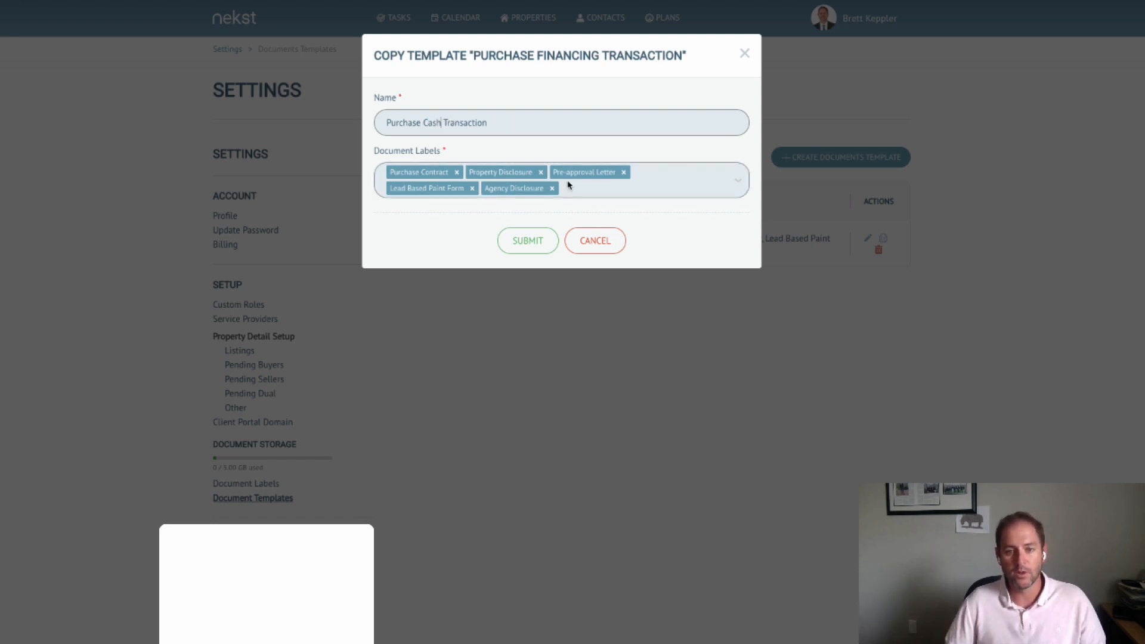
- Replace the copy's Pre-approval Letter label with a new label named Proof of Funds Letter and save the template
click(624, 172)
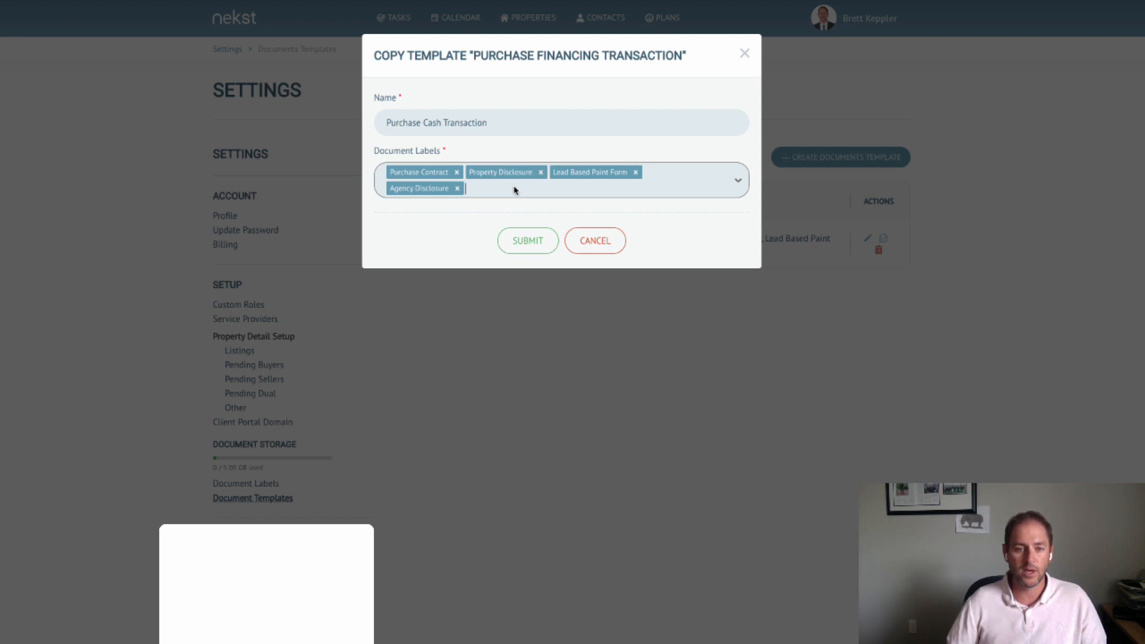
text(Proof of F)
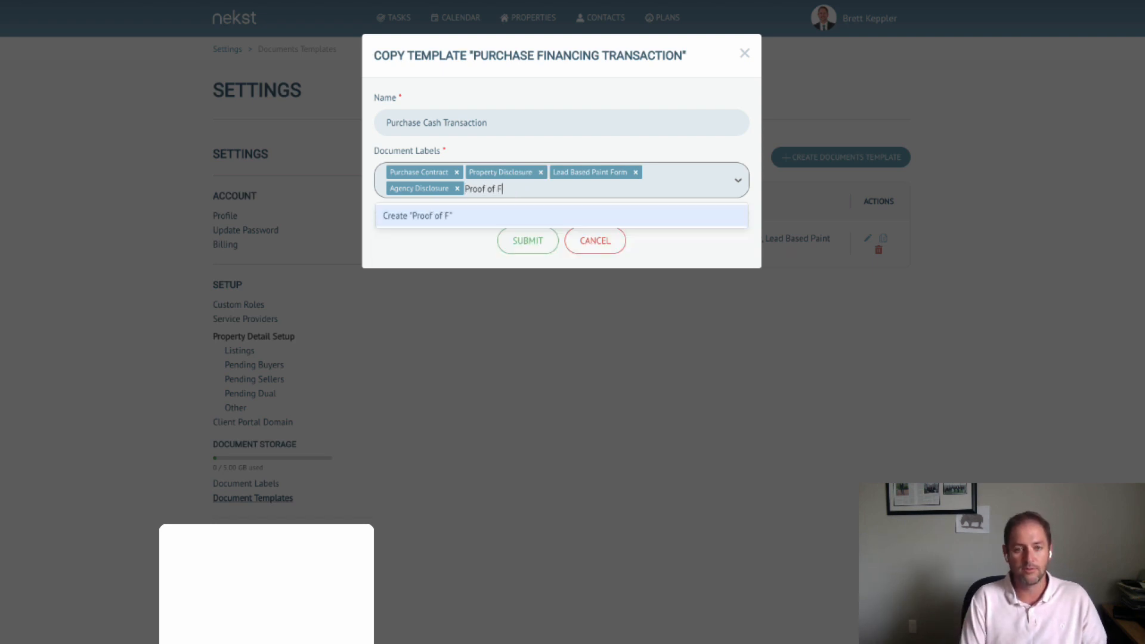
text(unds Letter)
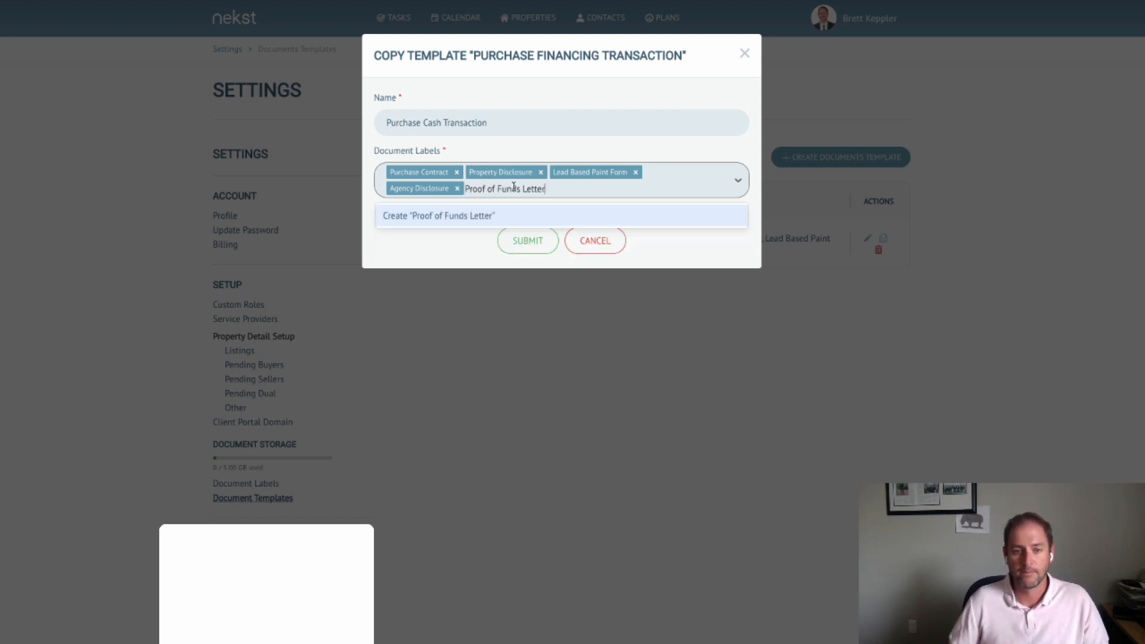
click(485, 217)
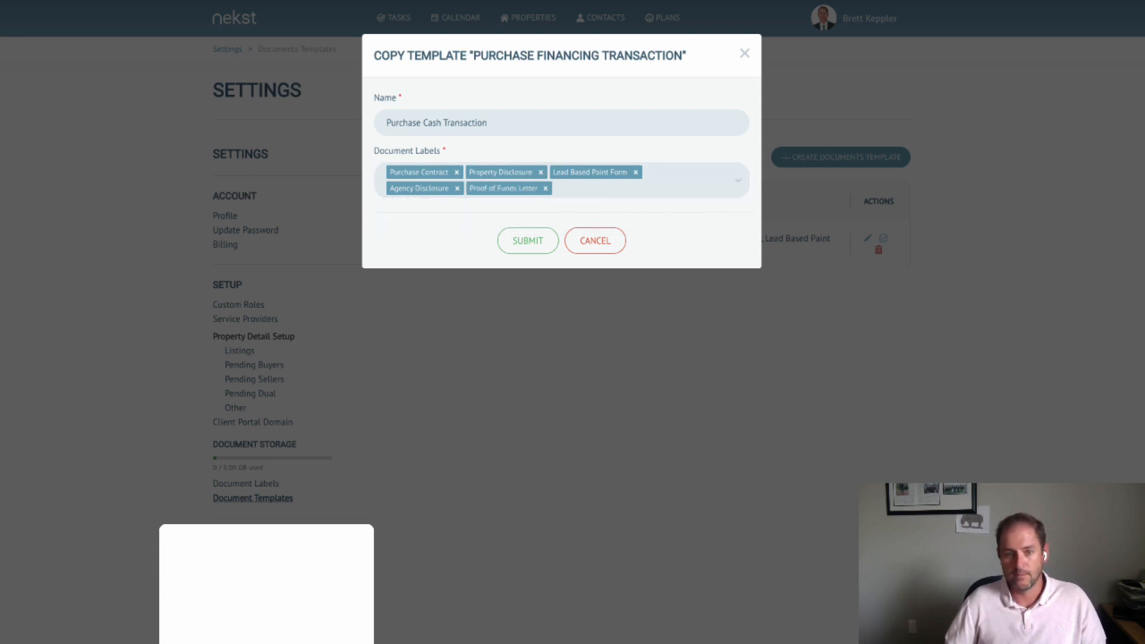
click(528, 242)
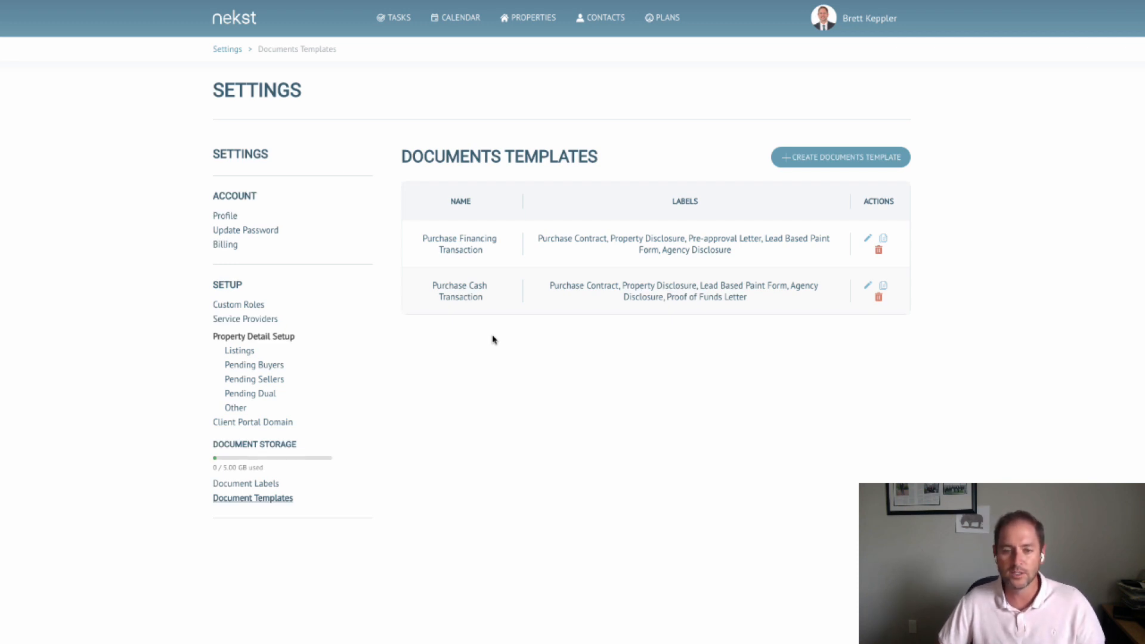
- Open the documents page of the first property in the Pending Buyers list
click(532, 21)
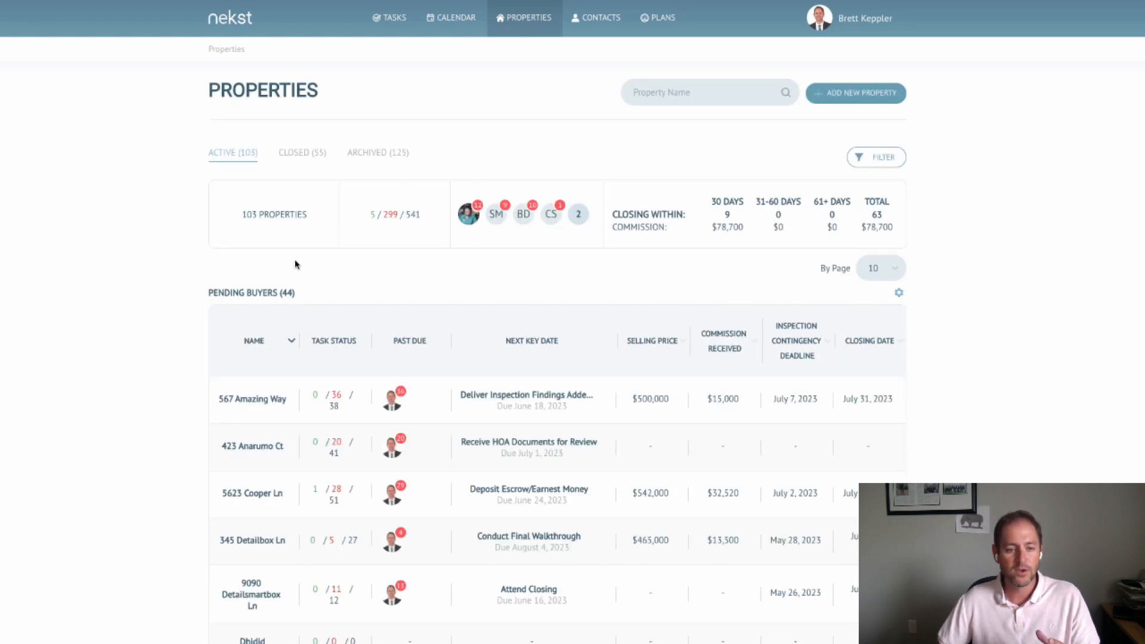
click(273, 398)
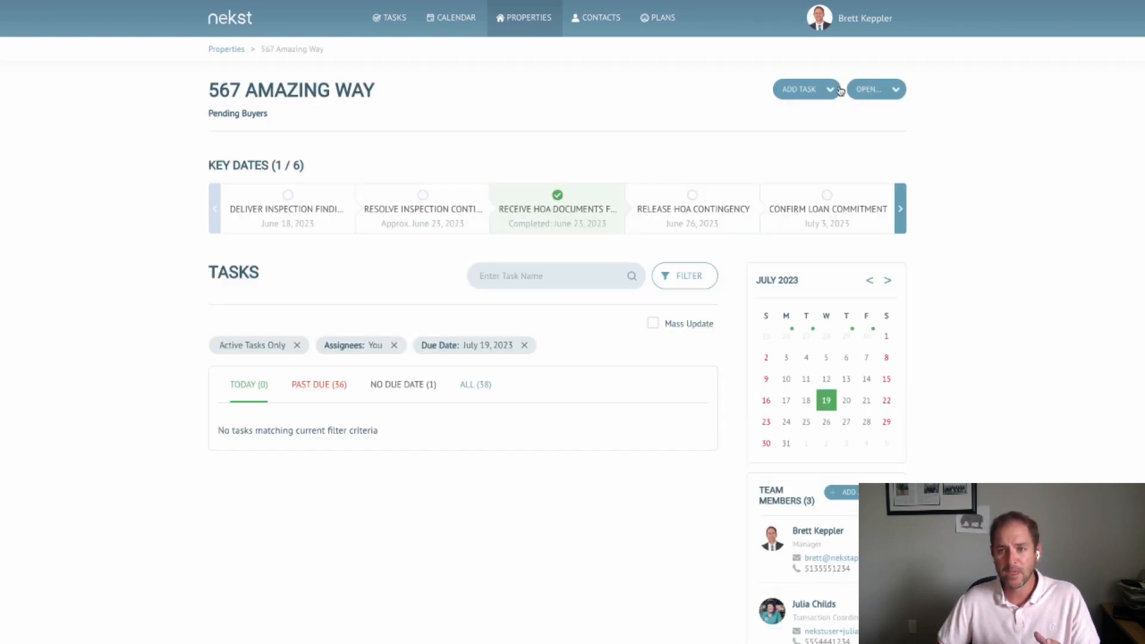
mouse_move(881, 93)
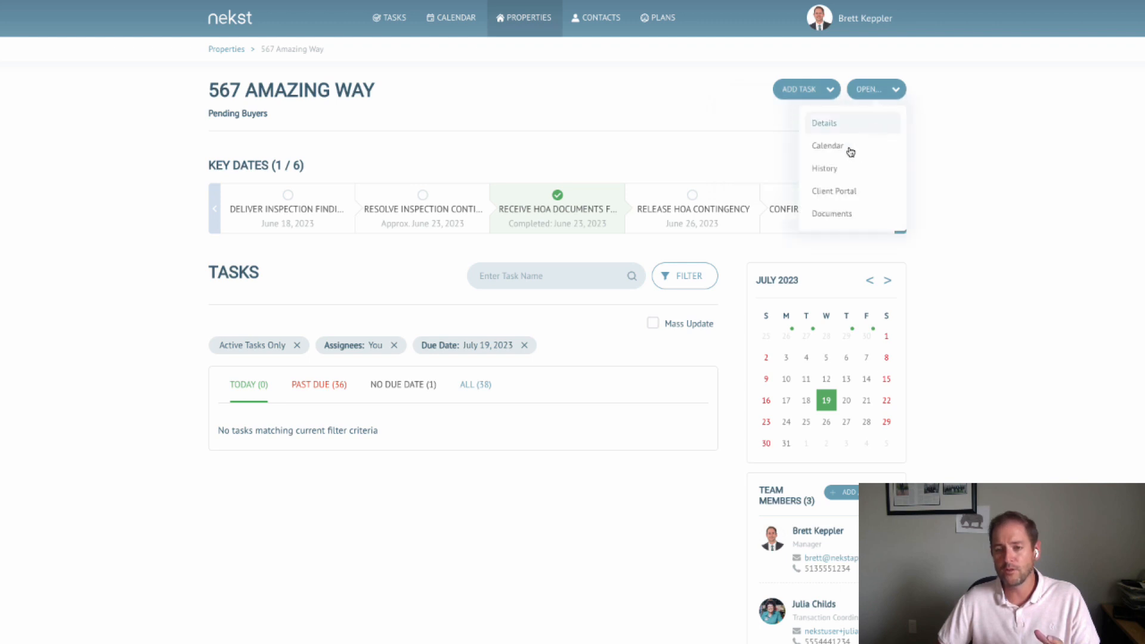
click(833, 214)
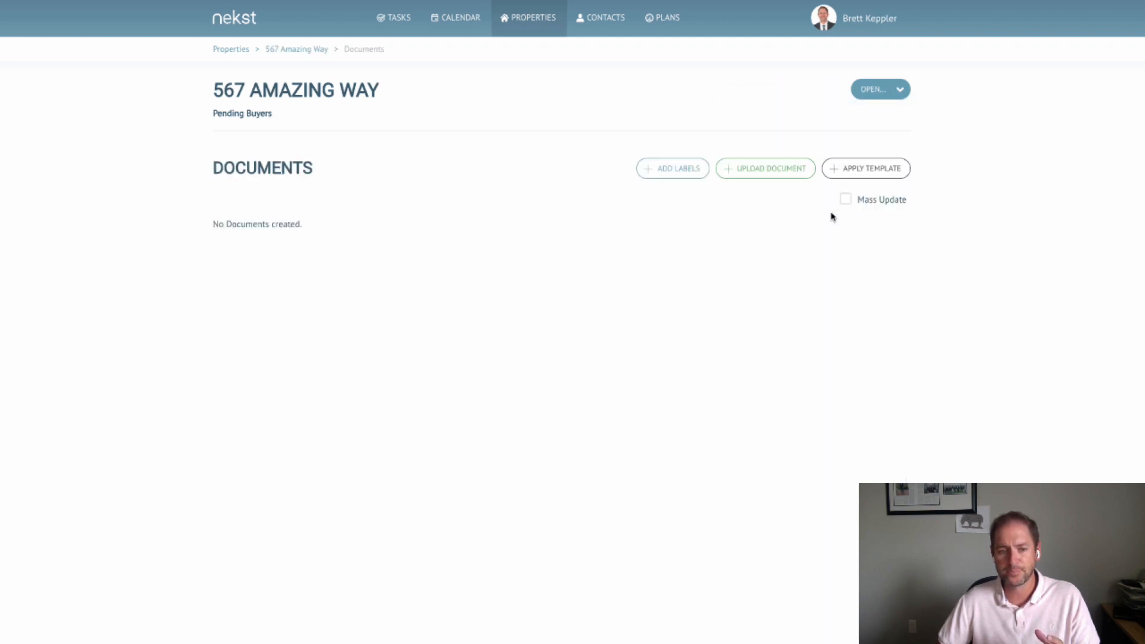
- Upload Meet the Team.pdf to the property's documents without a label
click(769, 169)
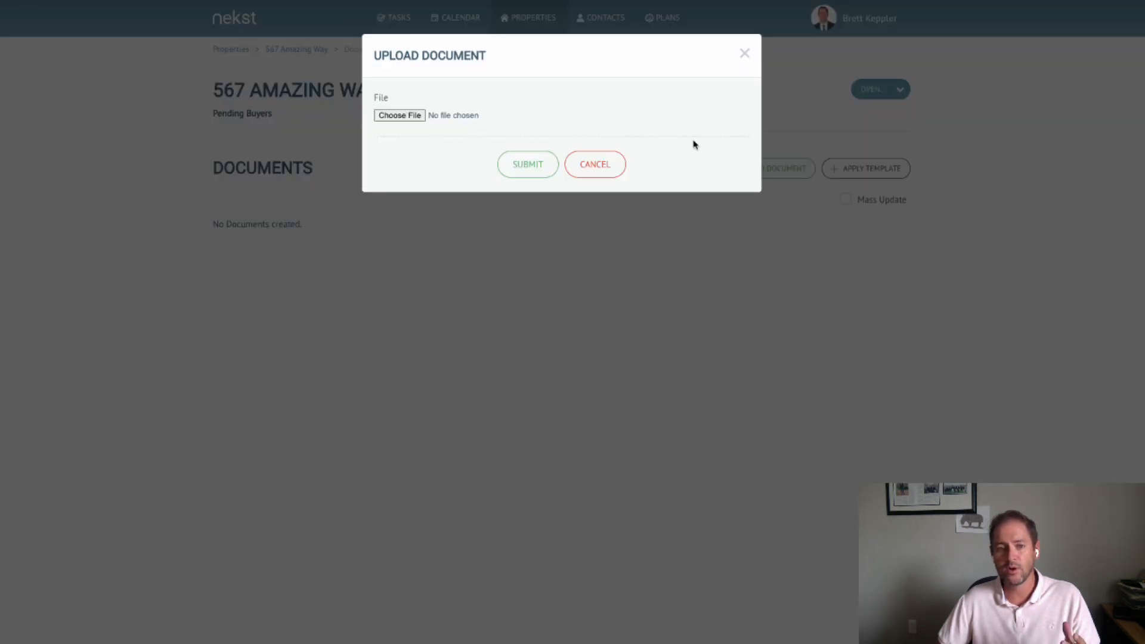
click(401, 115)
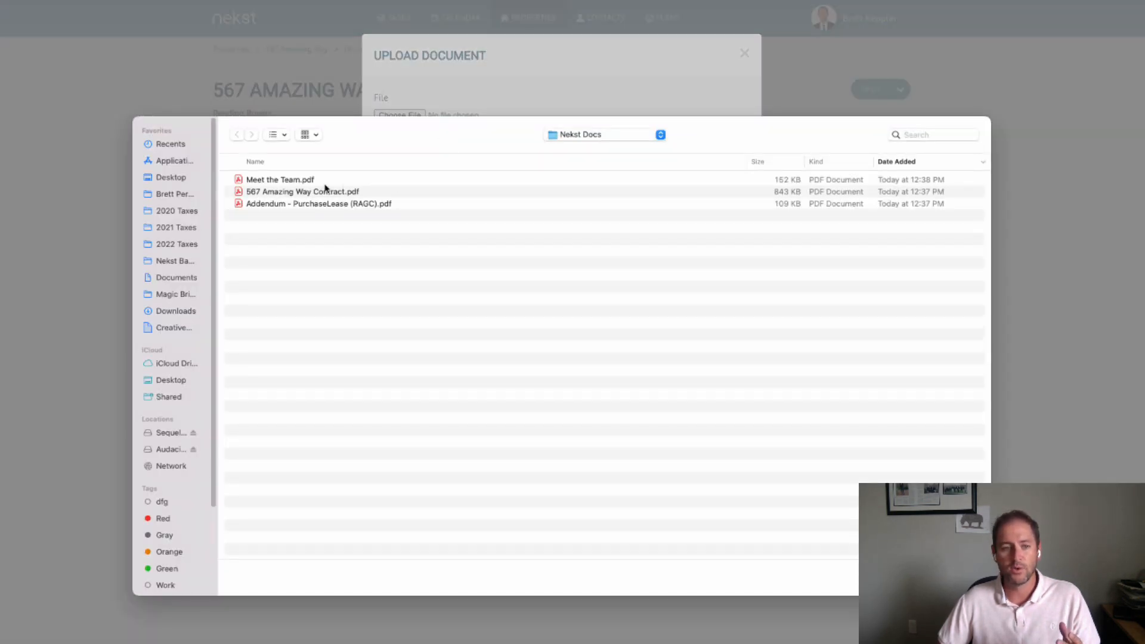
click(294, 184)
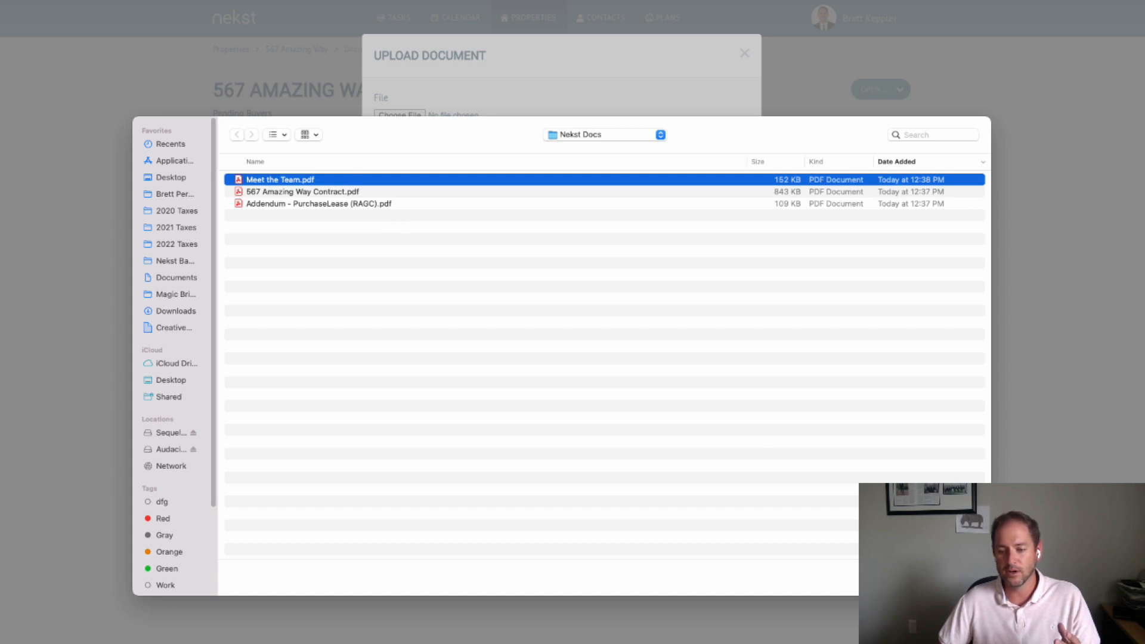
key(Return)
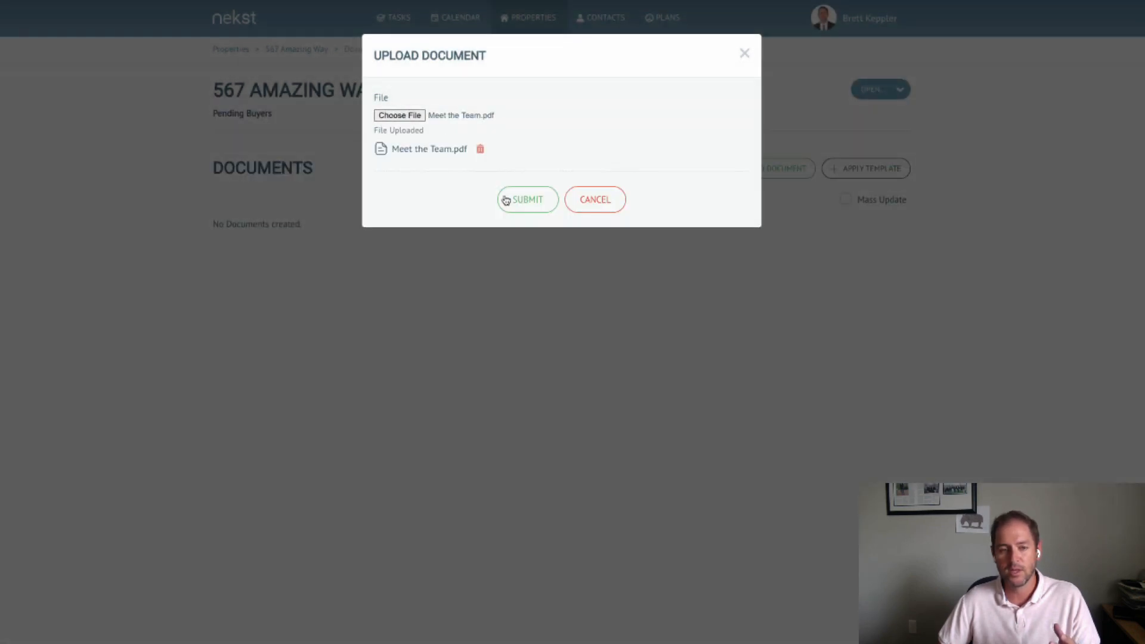
click(527, 200)
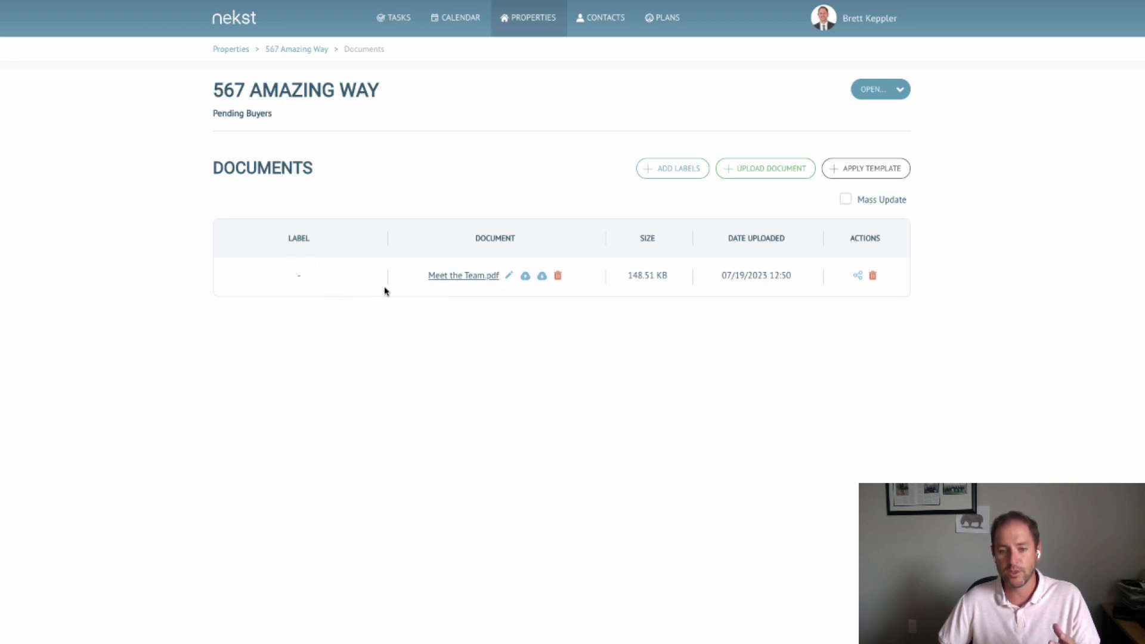
- Open the rename form for Meet the Team.pdf and cancel it, then delete the file from its document row
click(509, 276)
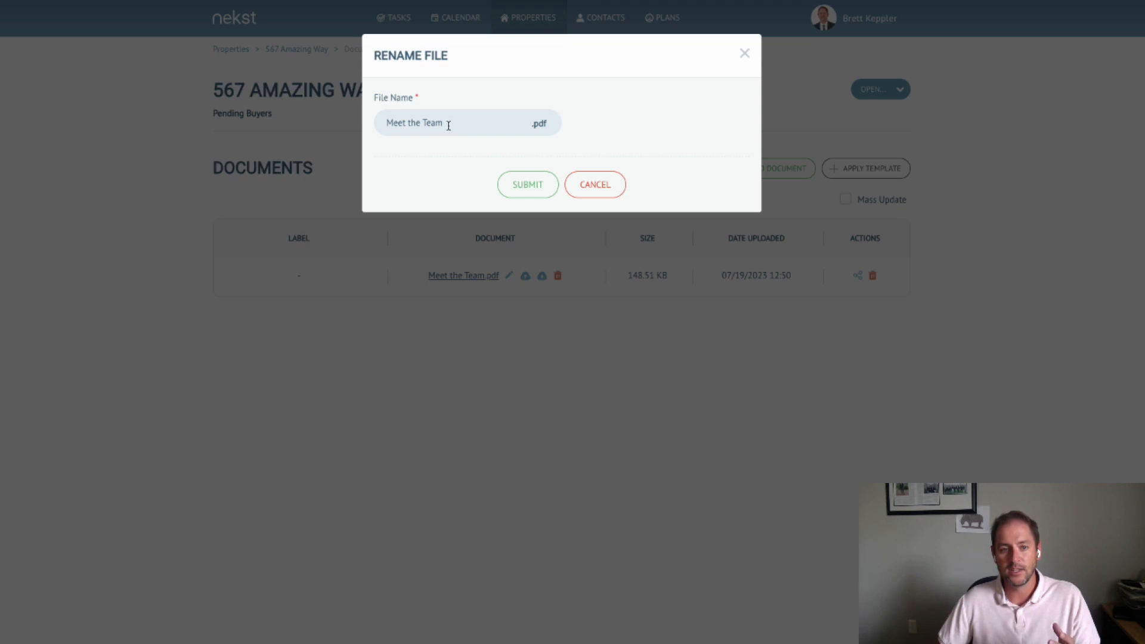
click(591, 185)
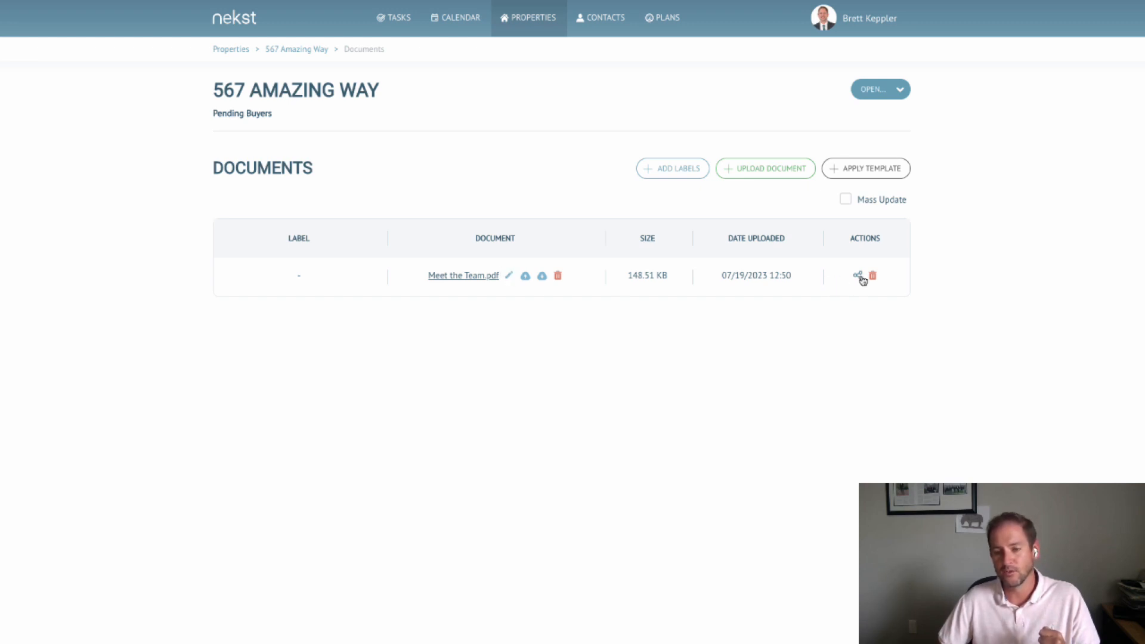
click(558, 275)
click(525, 472)
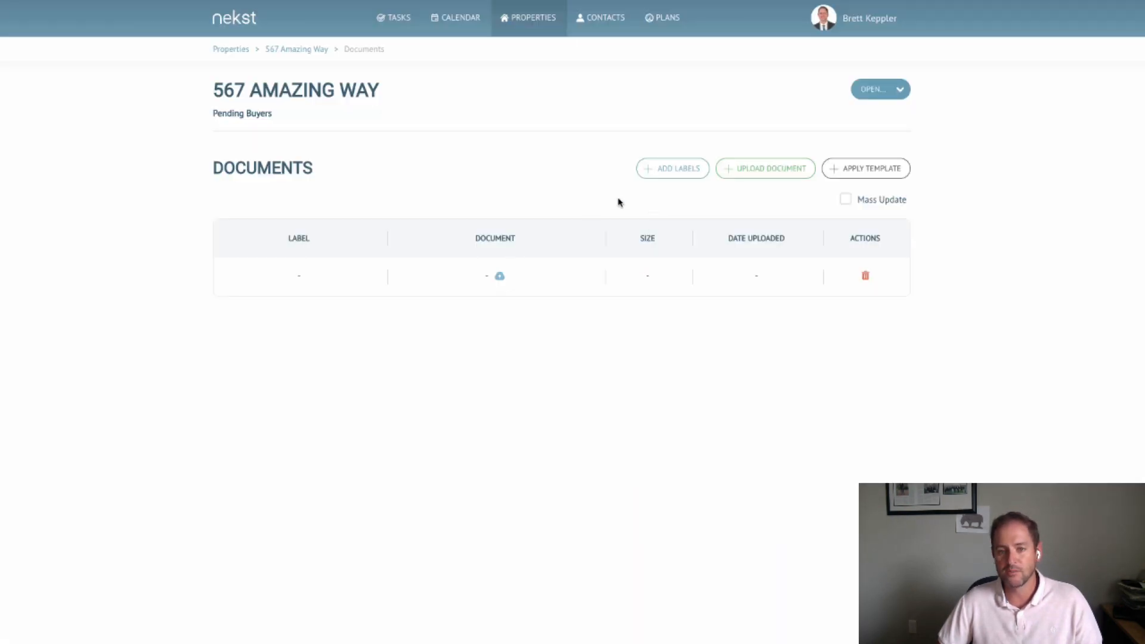
- Add the existing label Proof of Funds Letter to the property's documents
click(665, 174)
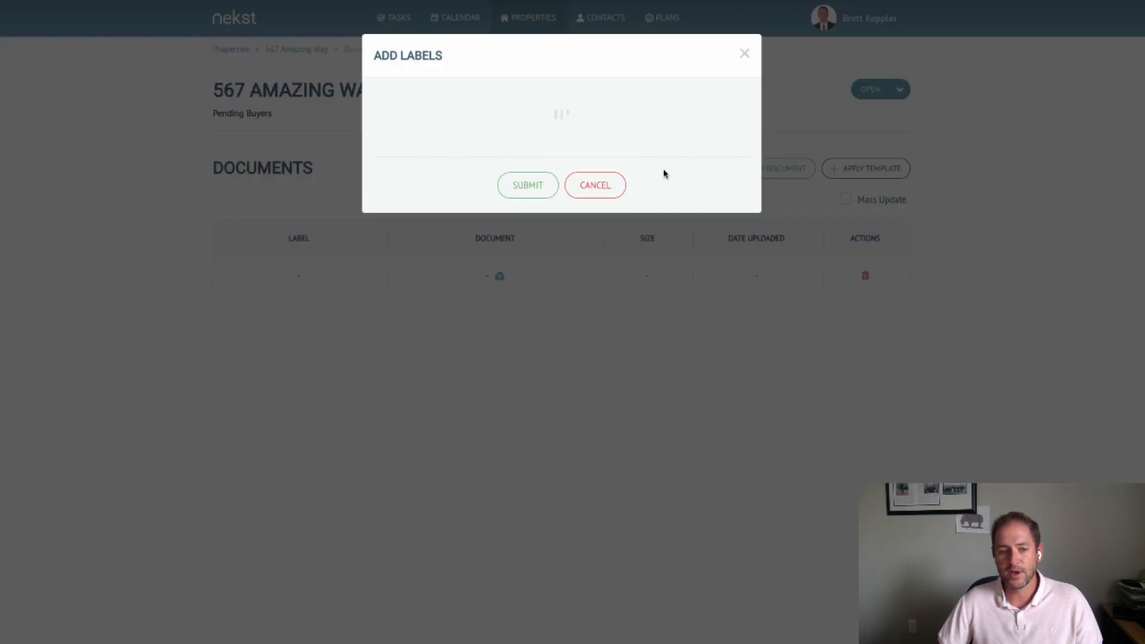
click(448, 121)
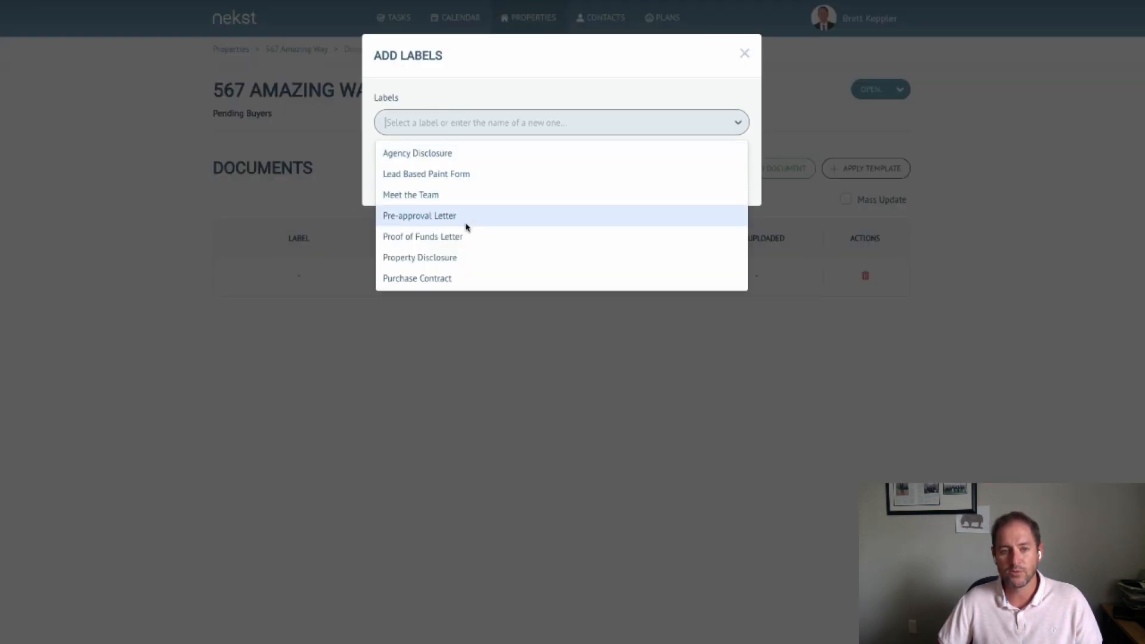
click(431, 239)
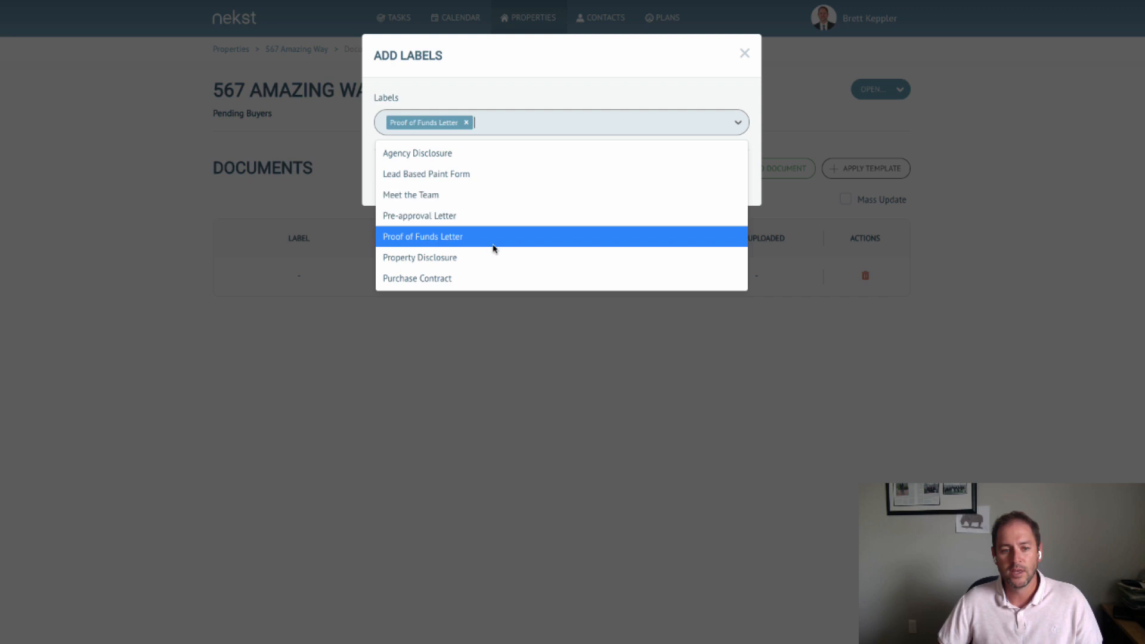
click(668, 89)
click(522, 177)
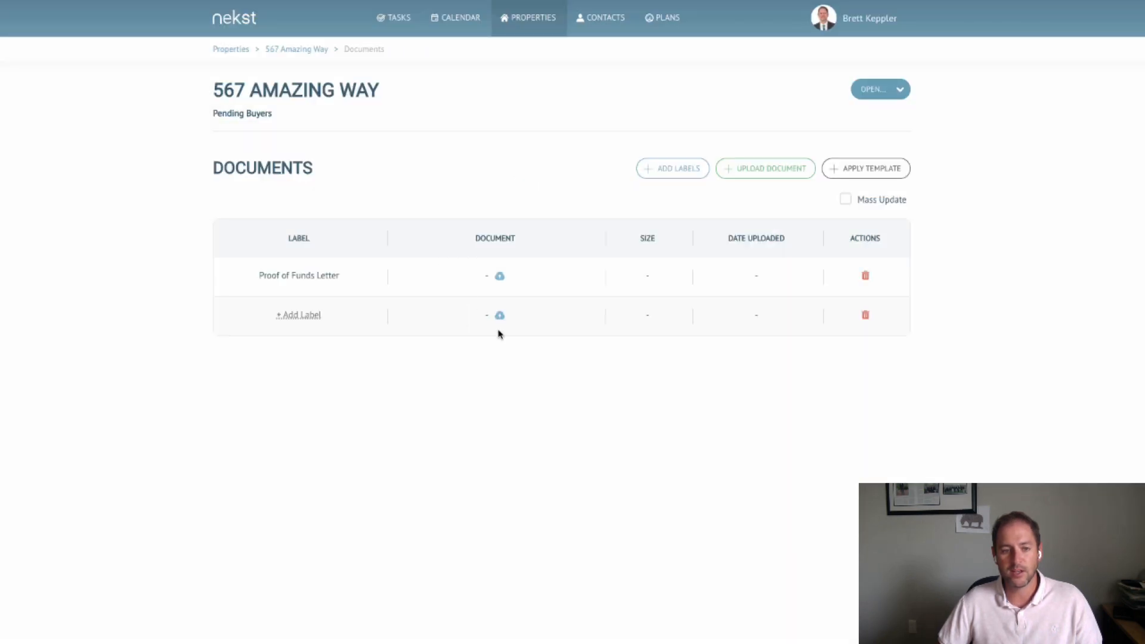
- View and cancel the upload form for the Proof of Funds Letter label, then delete that label's row from the property's documents
click(500, 278)
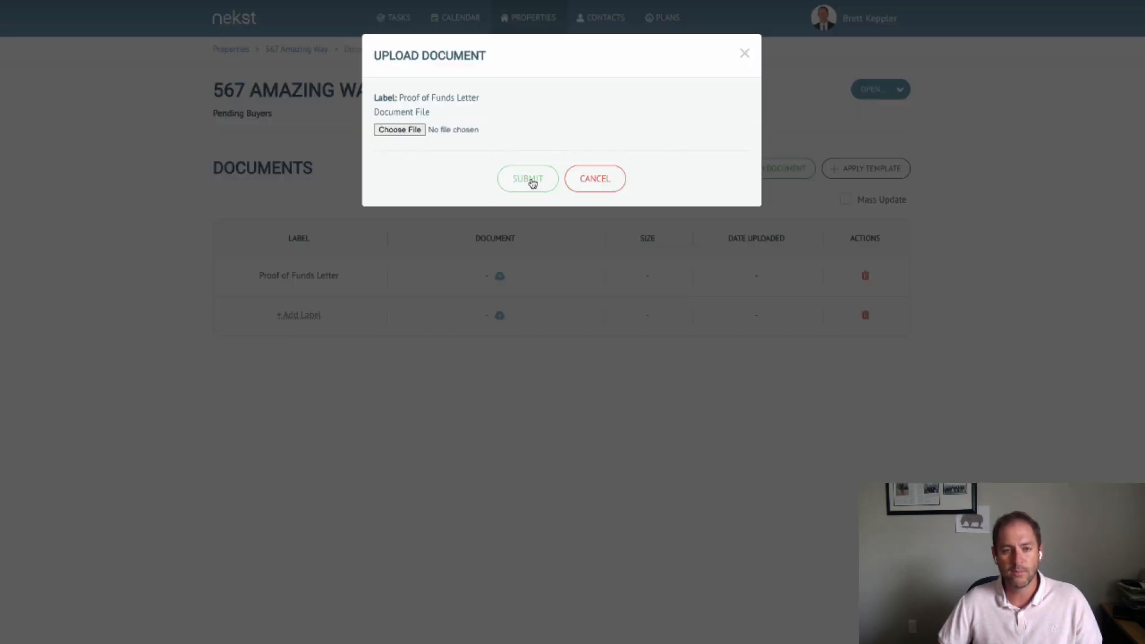
click(612, 182)
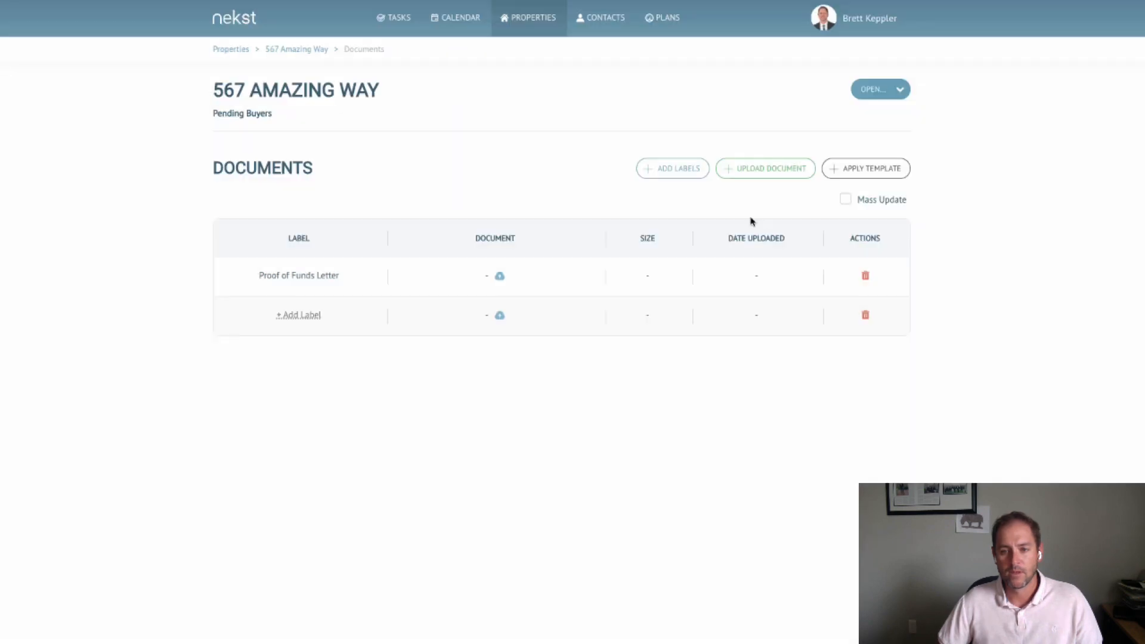
click(864, 277)
click(538, 477)
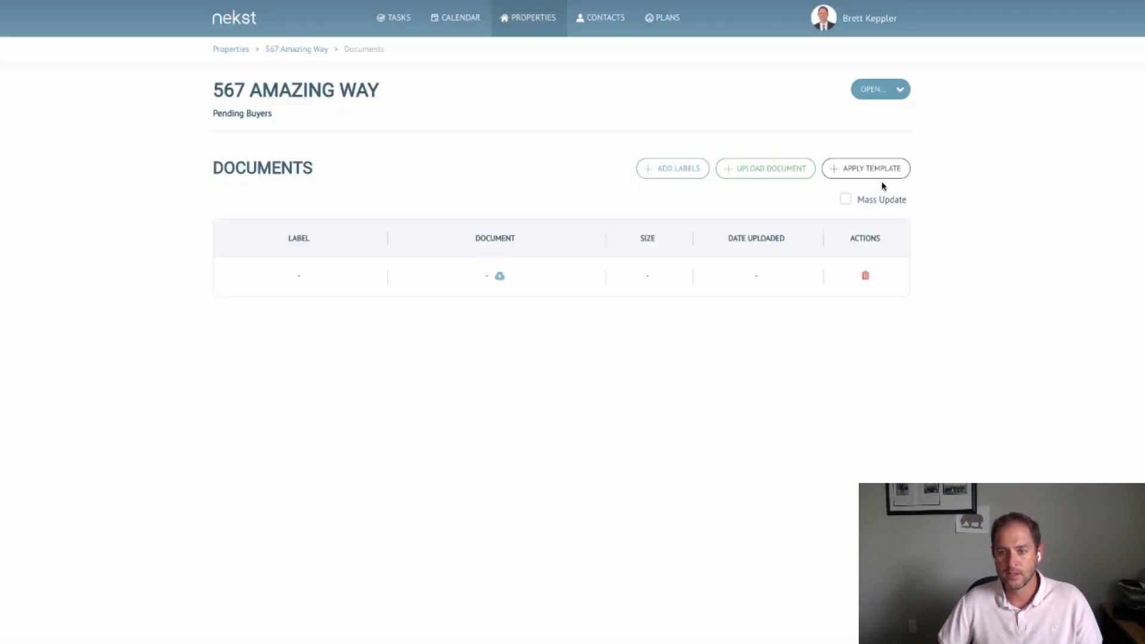
- Delete the remaining unlabeled document row and apply the Purchase Financing Transaction template to the property's documents
click(864, 278)
click(532, 465)
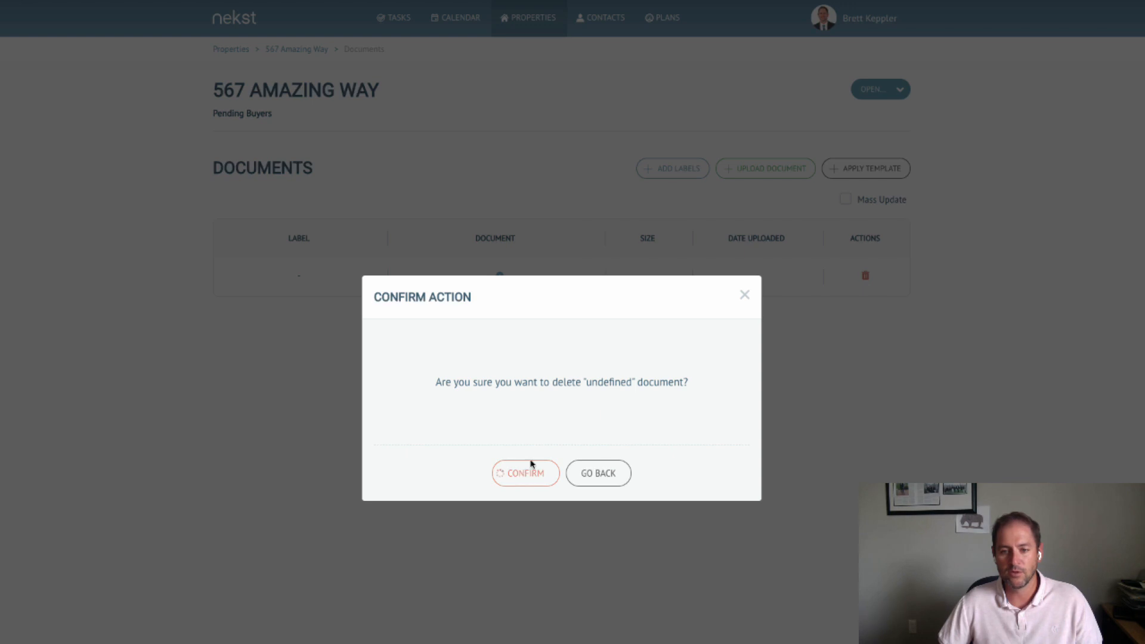
click(874, 170)
click(506, 119)
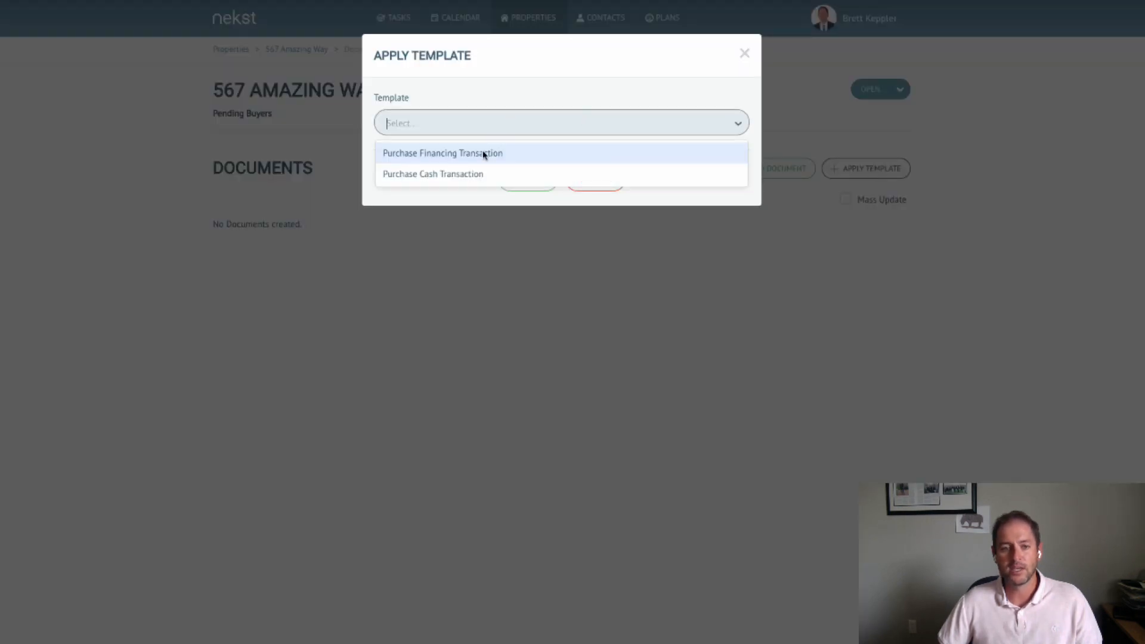
click(477, 158)
click(536, 183)
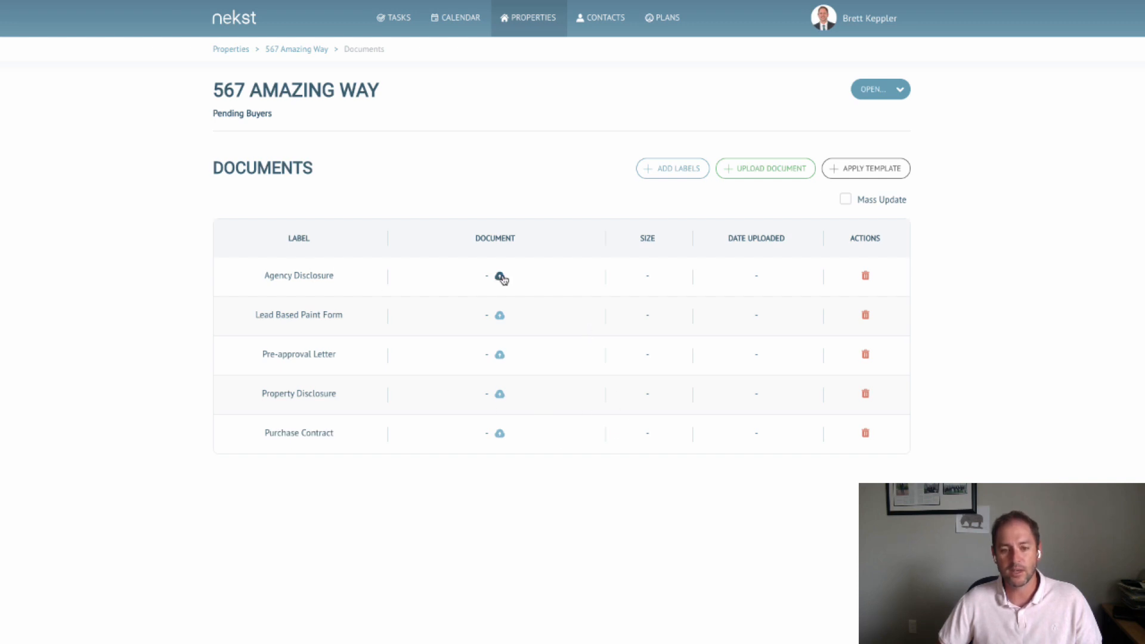
- Upload Addendum - PurchaseLease (RAGC).pdf to the Property Disclosure label in the property's documents
click(500, 395)
click(399, 129)
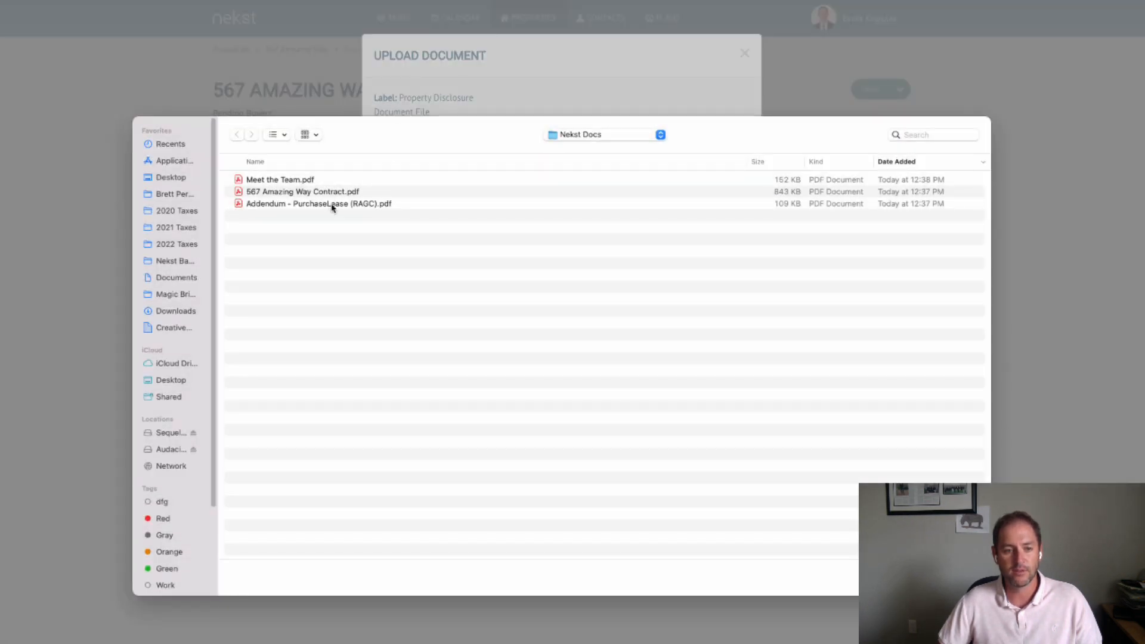
double_click(332, 207)
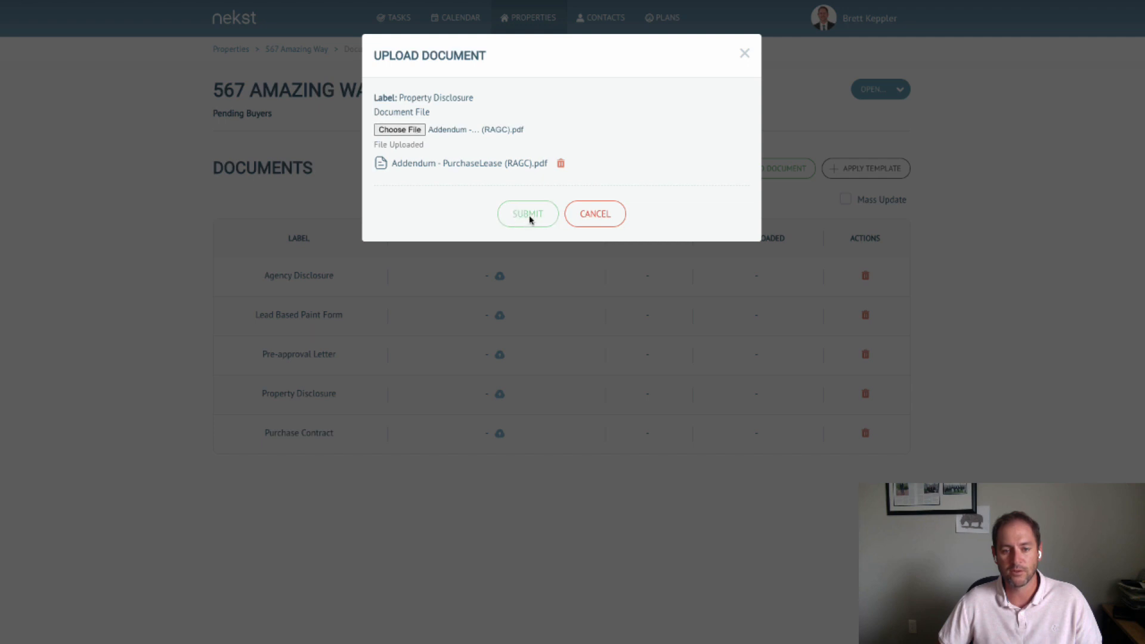
click(528, 215)
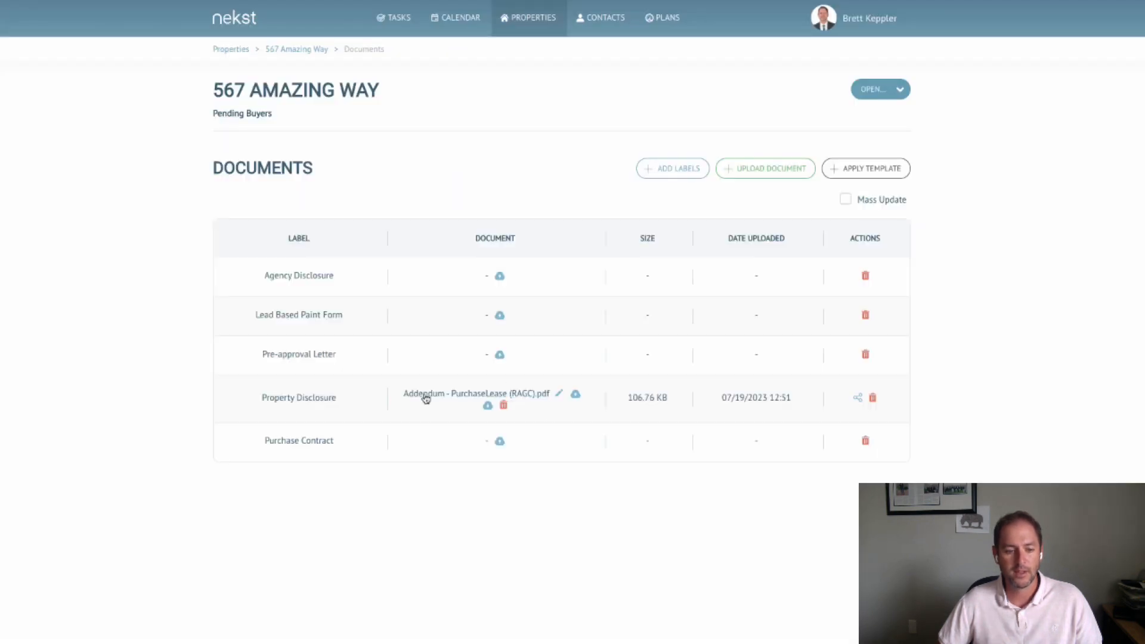
- Upload 567 Amazing Way Contract.pdf to the Purchase Contract label in the property's documents
click(500, 442)
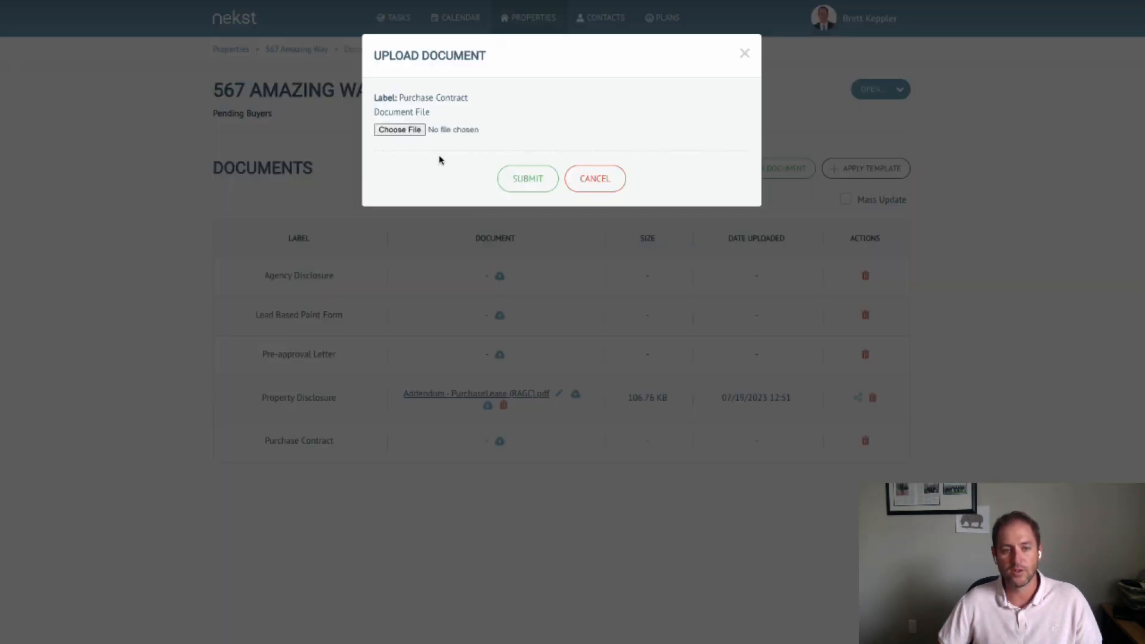
click(400, 129)
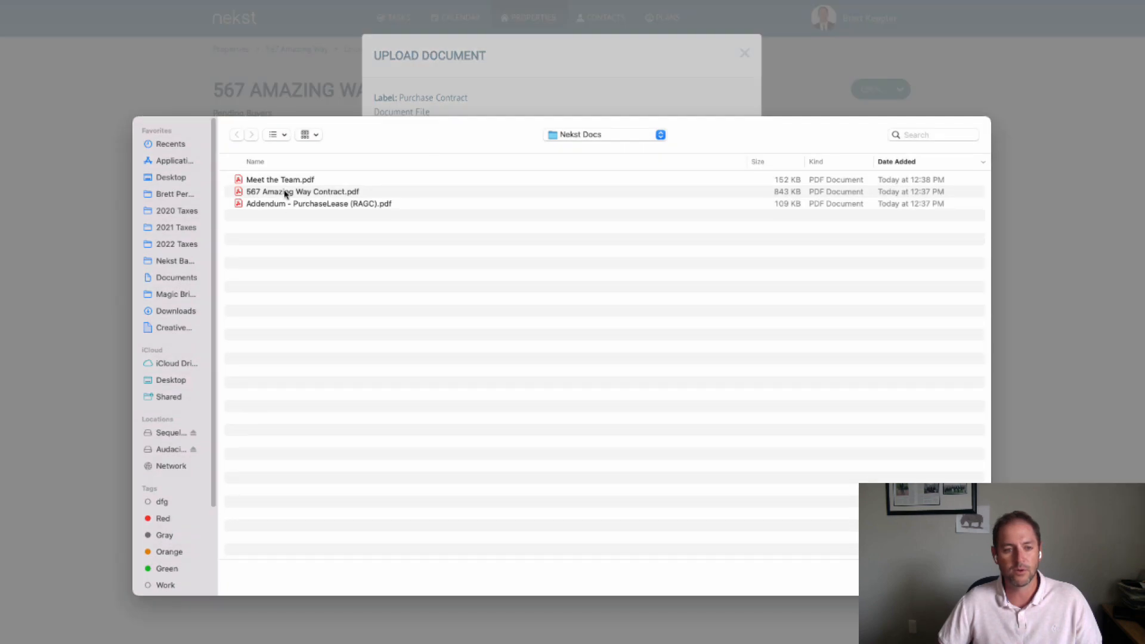
double_click(273, 192)
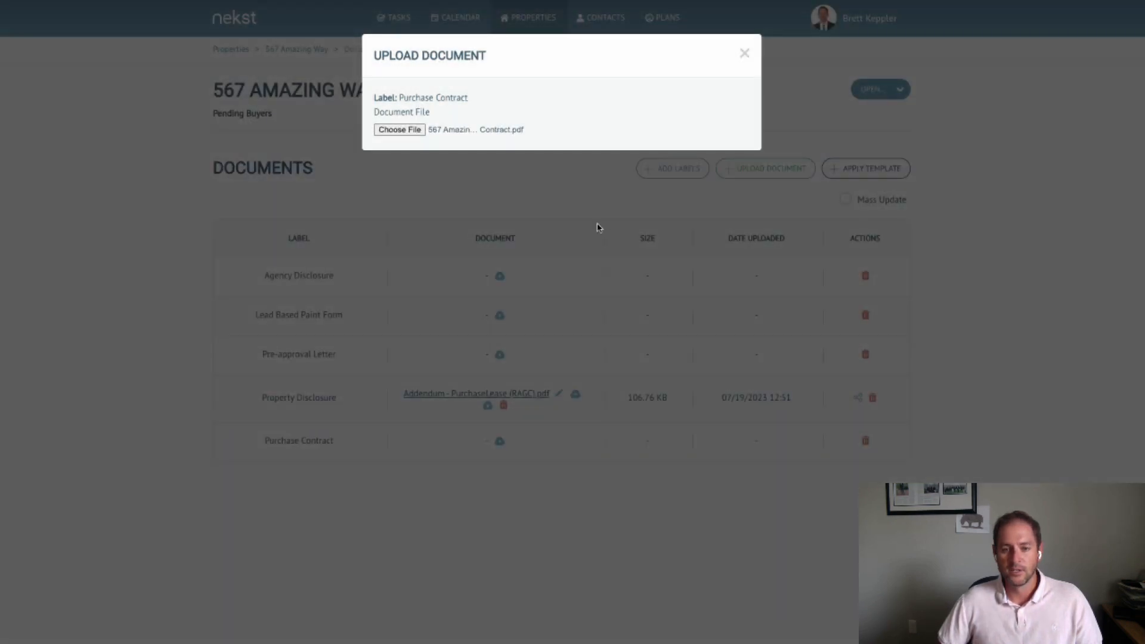
click(534, 217)
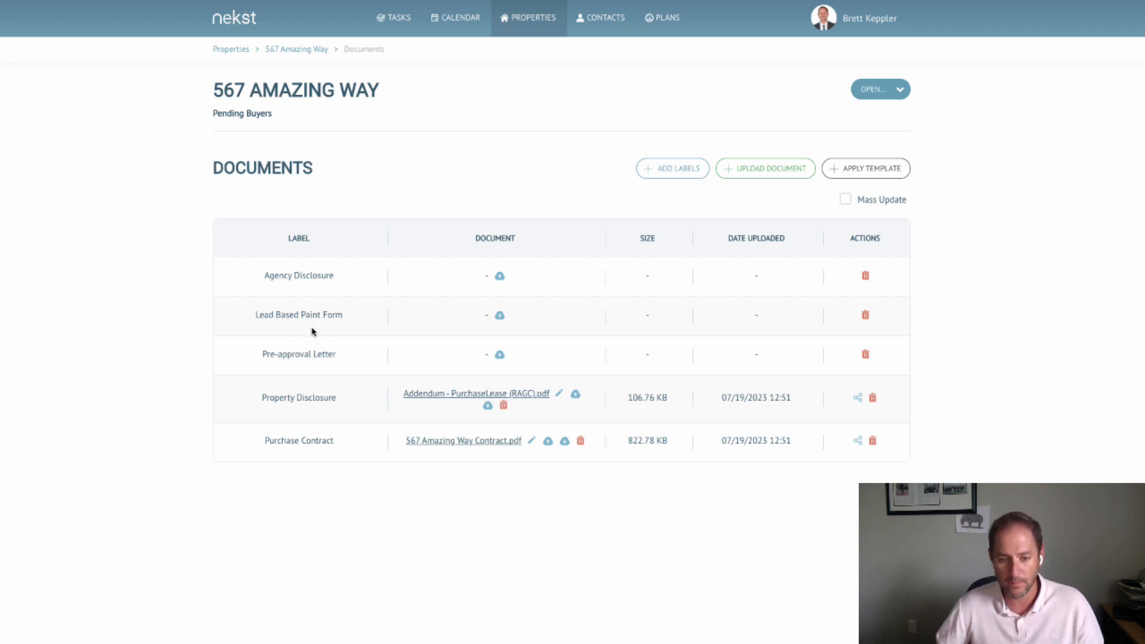
- Preview the uploaded purchase contract, close the preview and review the label names in the property's document list
click(457, 443)
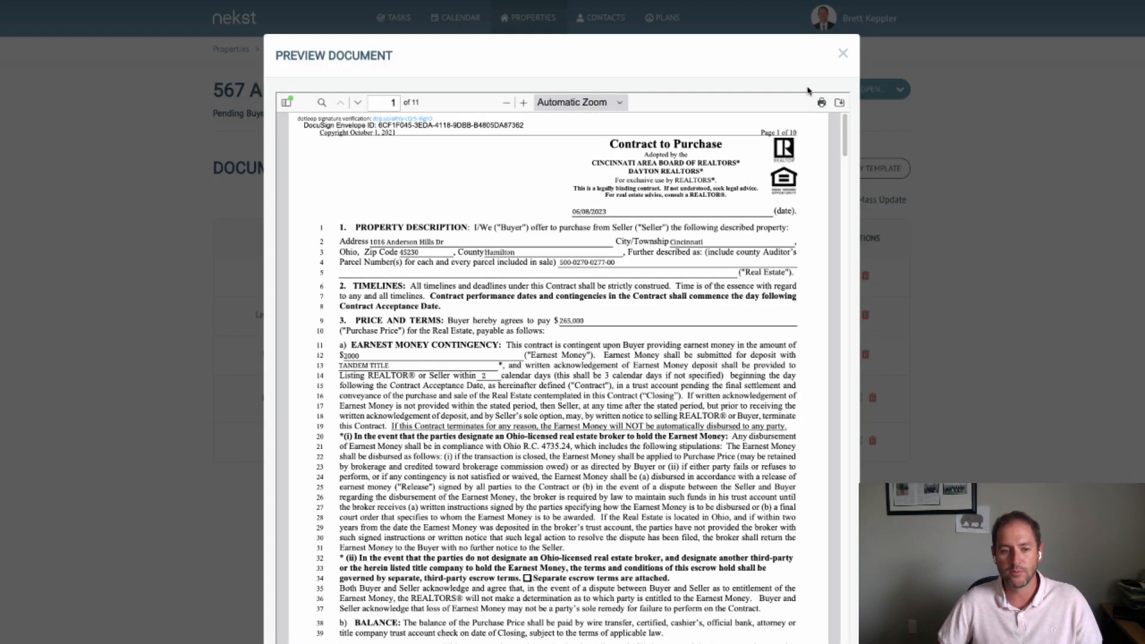
click(843, 54)
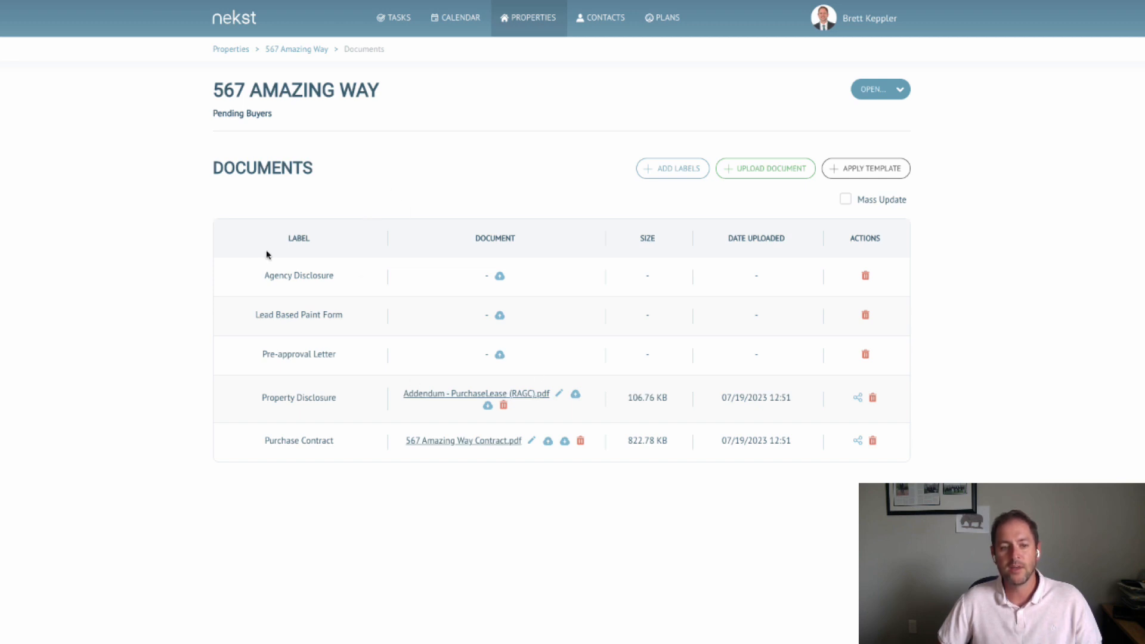
drag(249, 317, 348, 312)
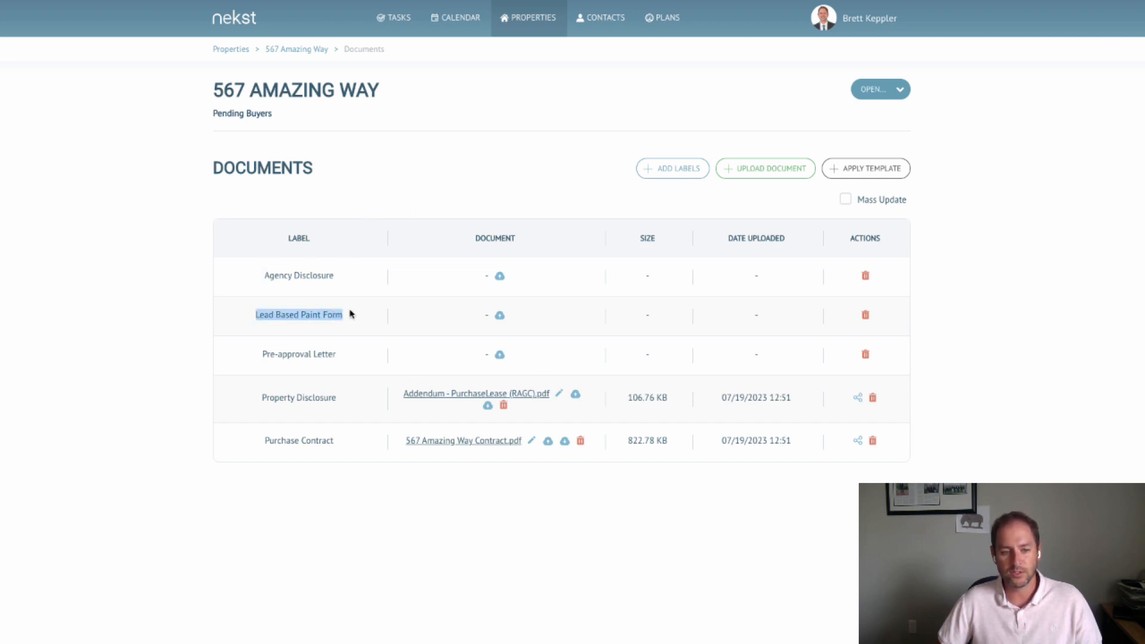
drag(258, 356, 352, 358)
drag(263, 397, 351, 401)
drag(262, 442, 336, 442)
click(366, 417)
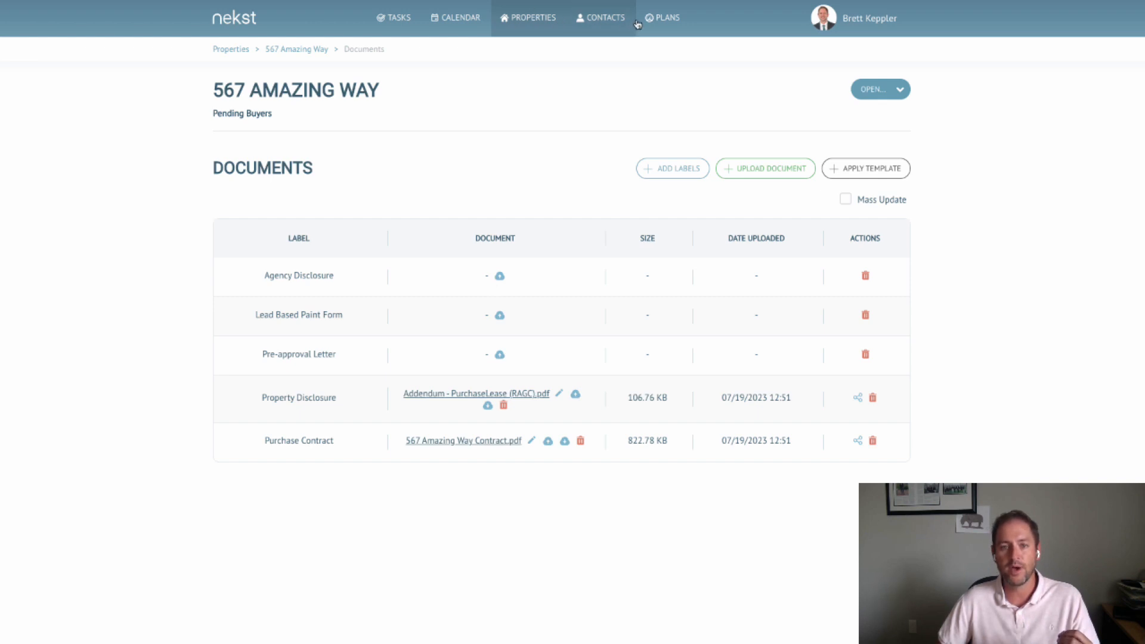
- Open the existing action plan Nekst 2.0 - Buyer Financing Demo Plan
click(663, 18)
click(335, 230)
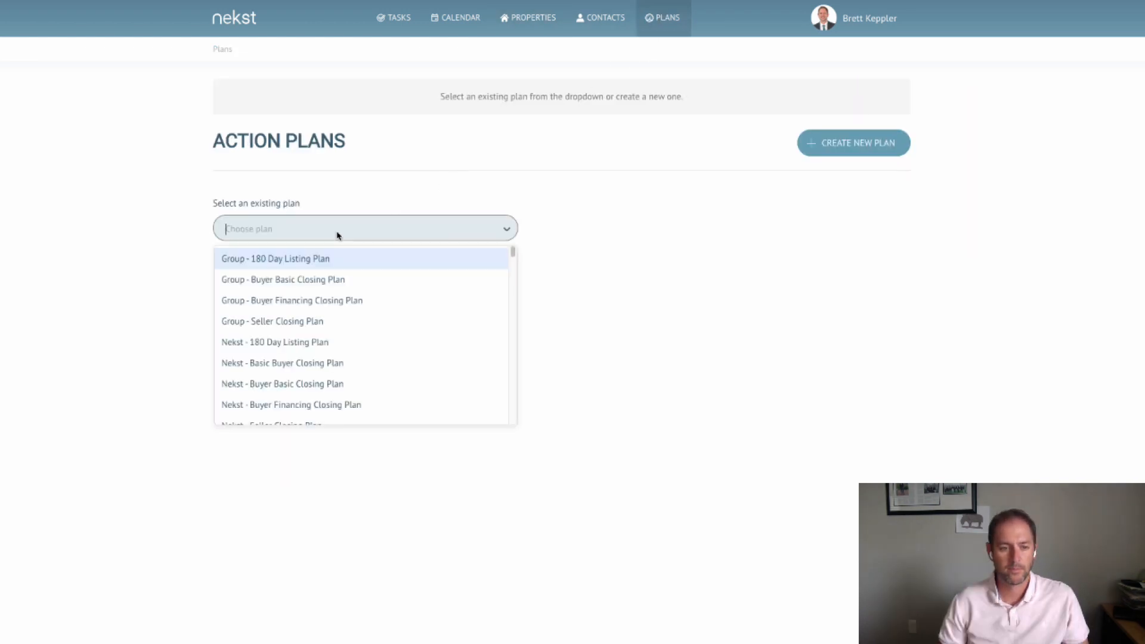
scroll(350, 377, down, 5)
scroll(351, 377, down, 10)
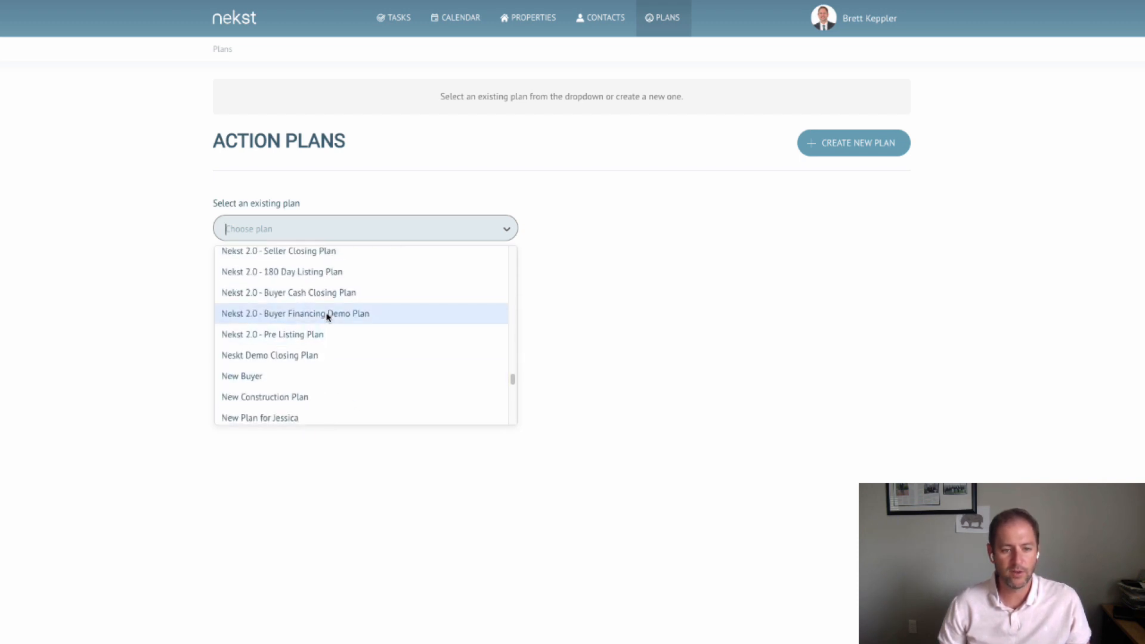
click(327, 314)
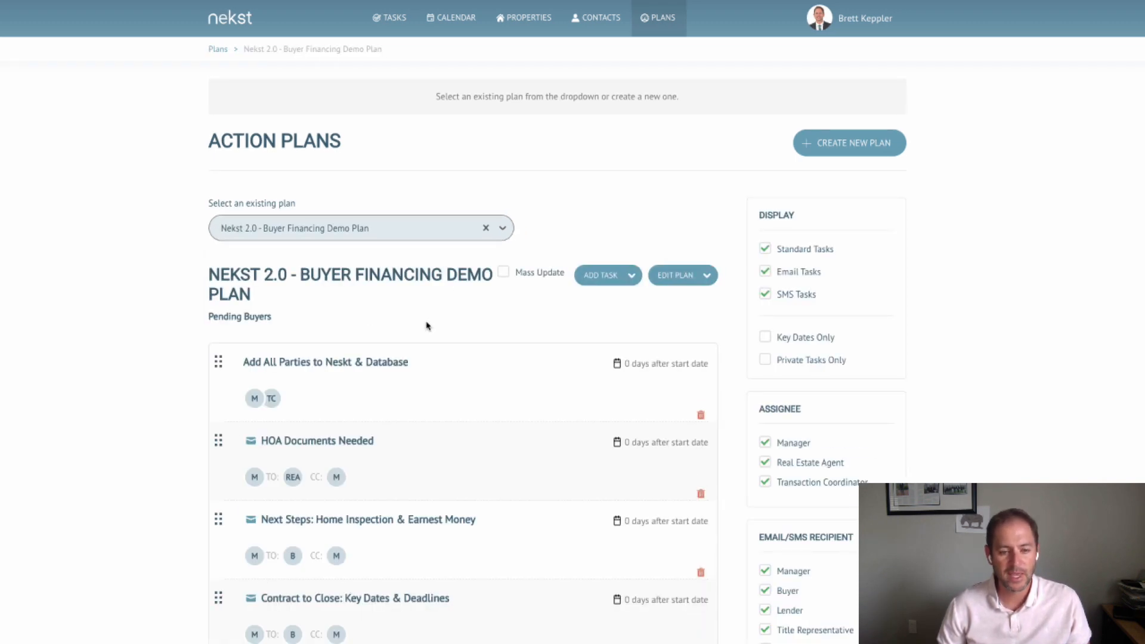
- In the Contract to Close: Key Dates & Deadlines email, add a "Documents:" heading and a "Purchase Contract:" line with the documents.purchaseContract smart tag
scroll(543, 415, down, 1)
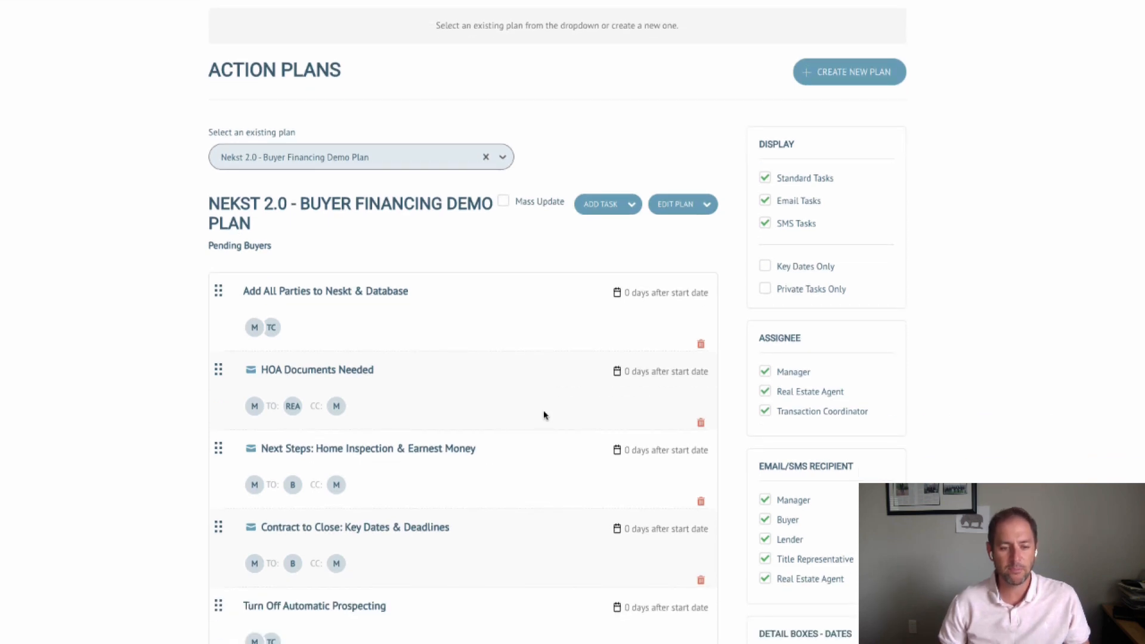
scroll(544, 415, down, 1)
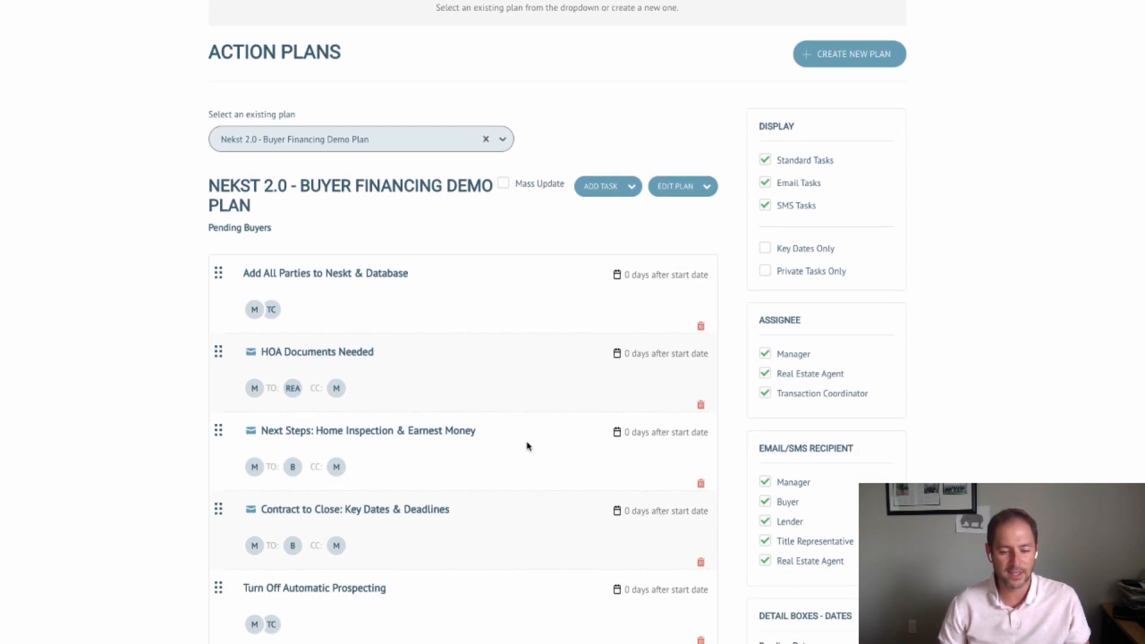
scroll(527, 446, down, 1)
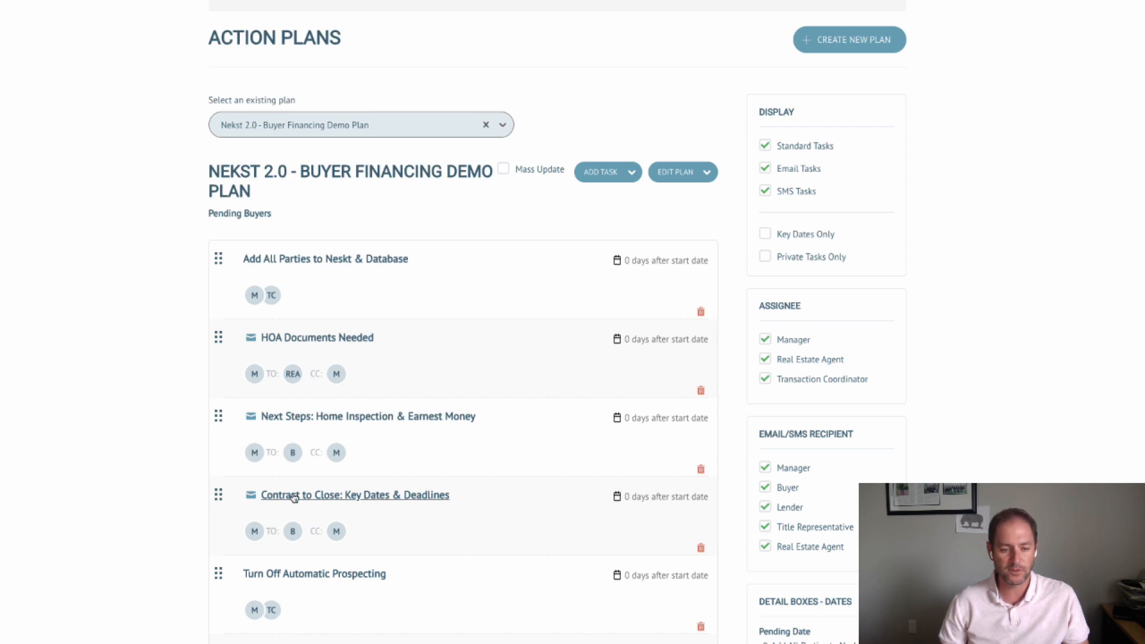
click(317, 497)
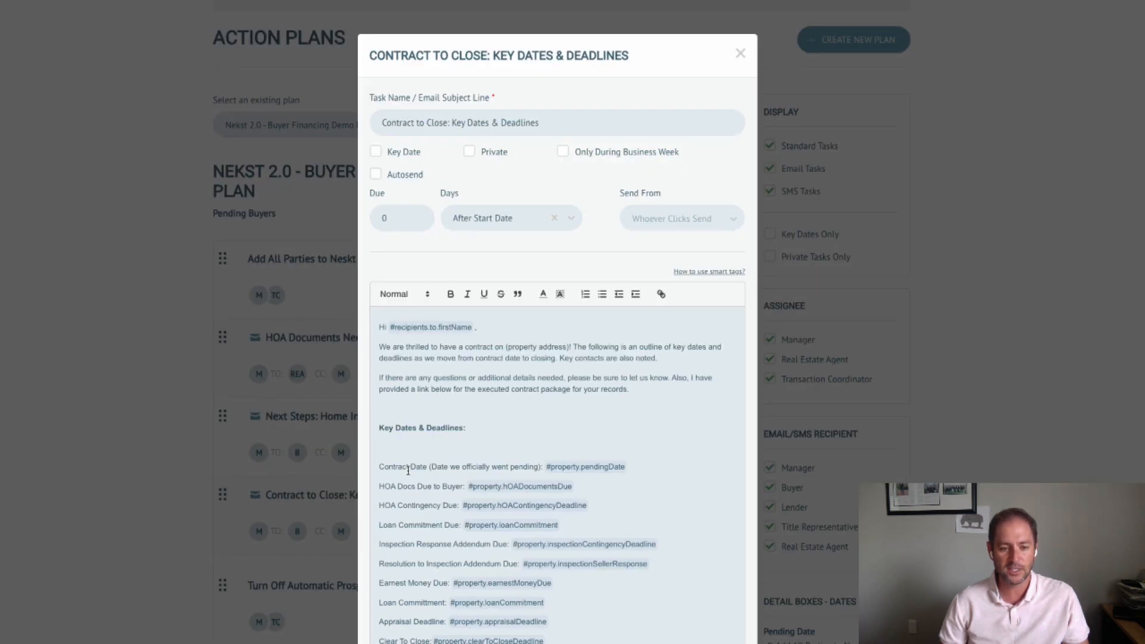
click(514, 403)
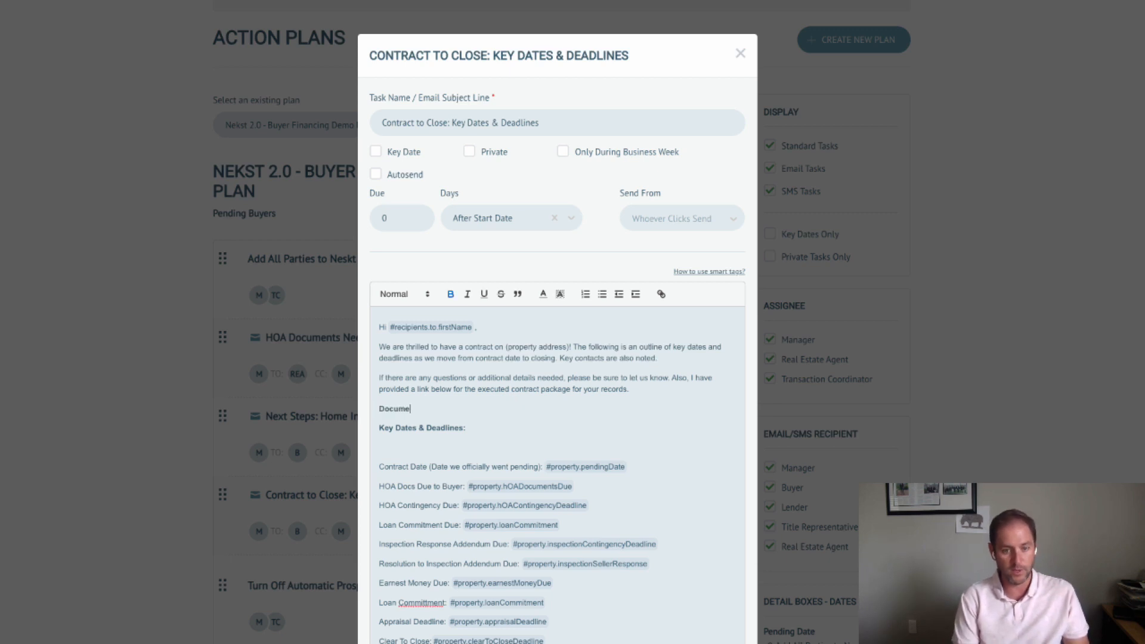
key(Return)
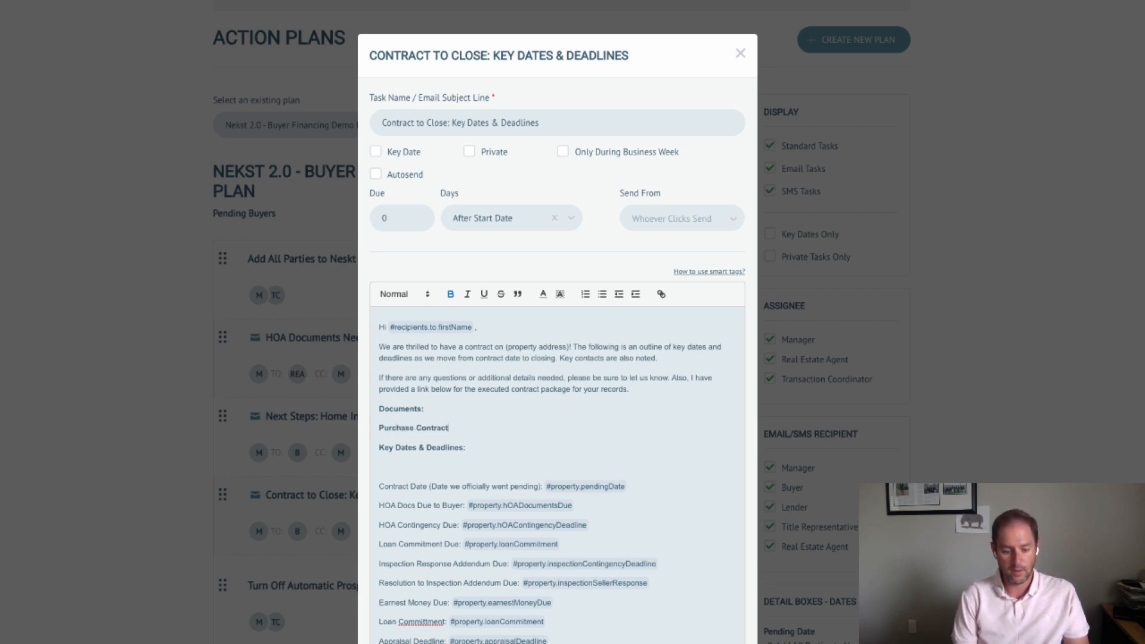
text(Purchase Contract: #)
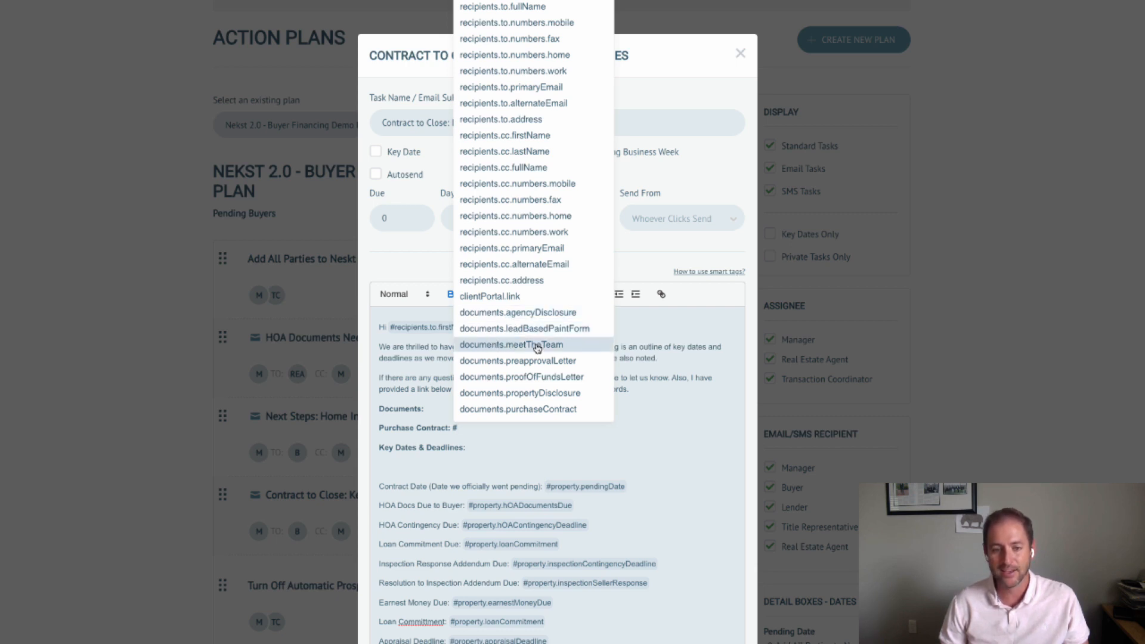
click(569, 409)
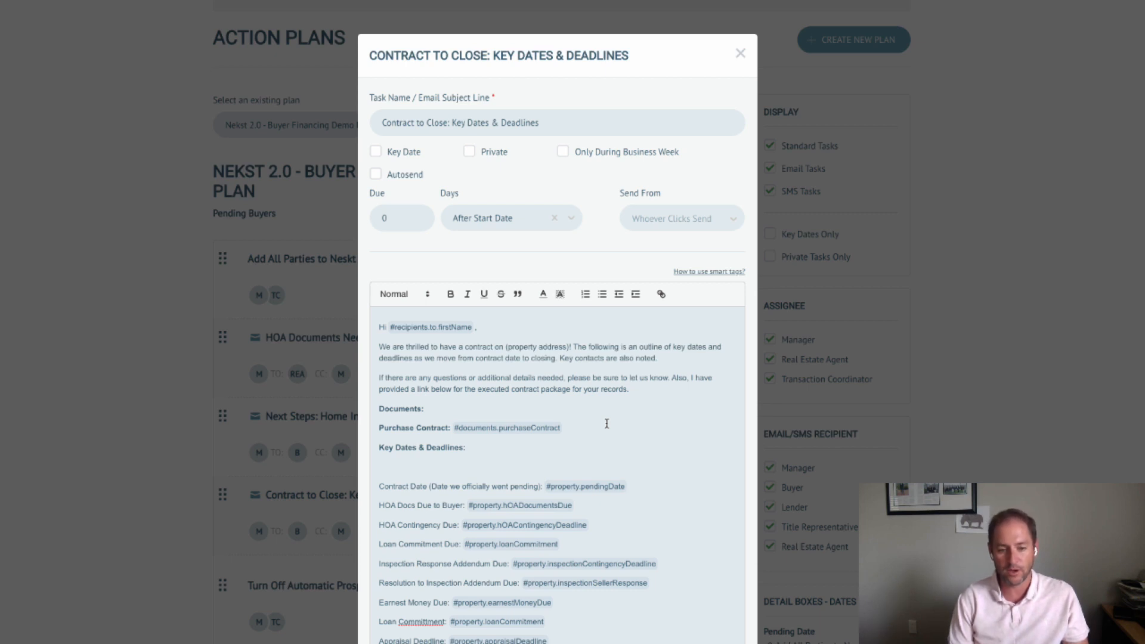
- Add a "Property Disclosure:" line with the documents.propertyDisclosure smart tag below the purchase contract line and close the email task
key(Return)
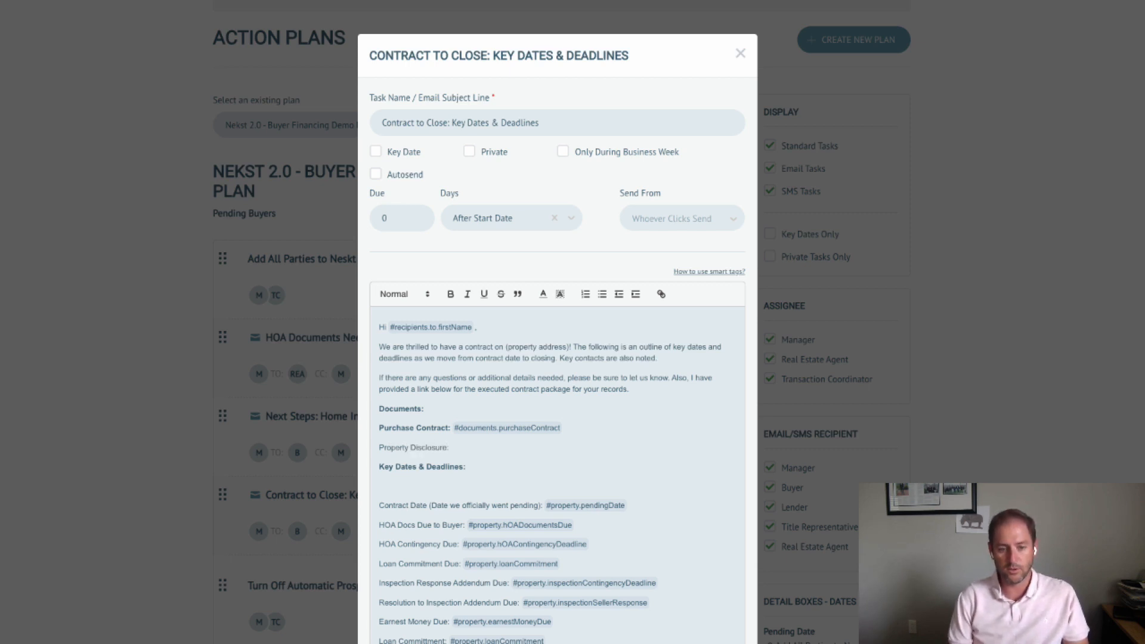
text(Property Disclosure: #)
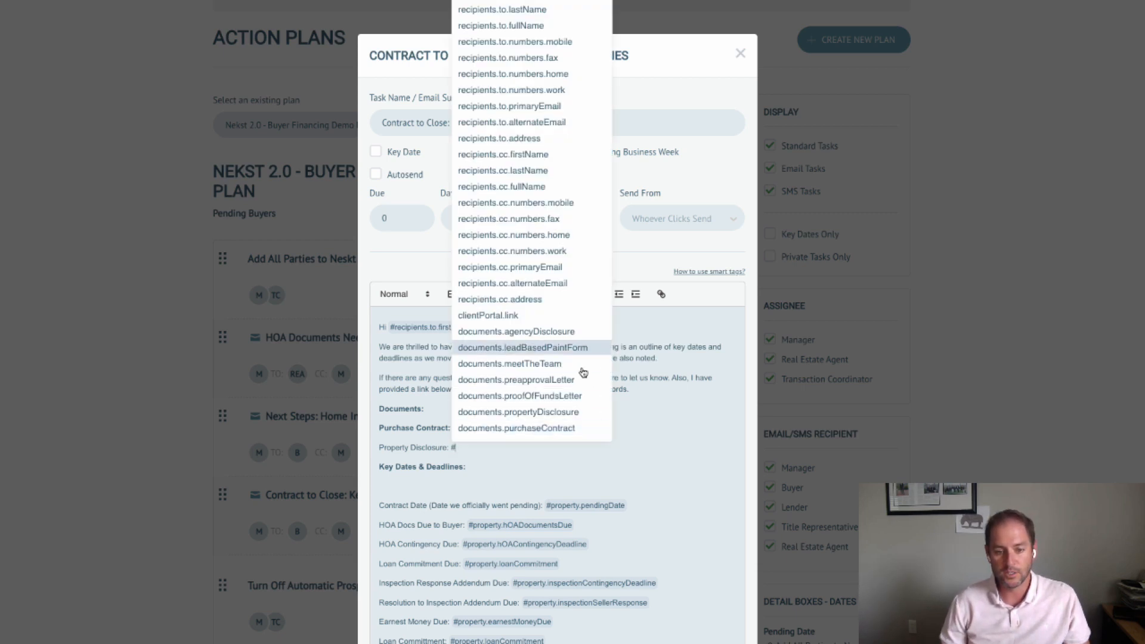
click(551, 412)
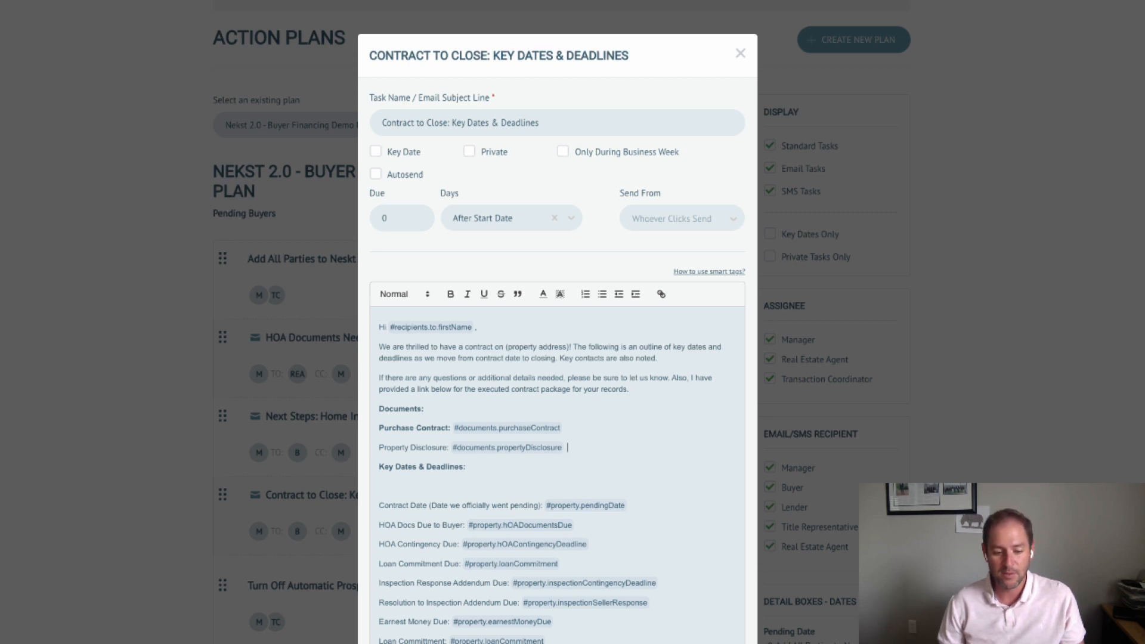
key(Escape)
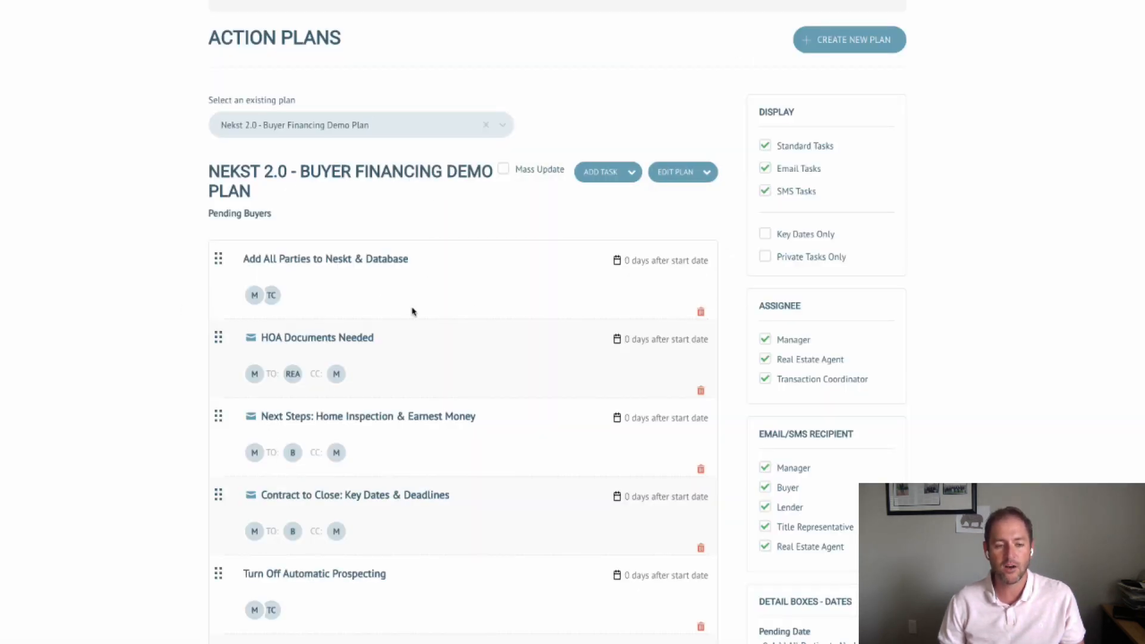
- Open the details page of the Pending Buyers property whose purchase contract was uploaded
scroll(411, 309, up, 2)
click(524, 28)
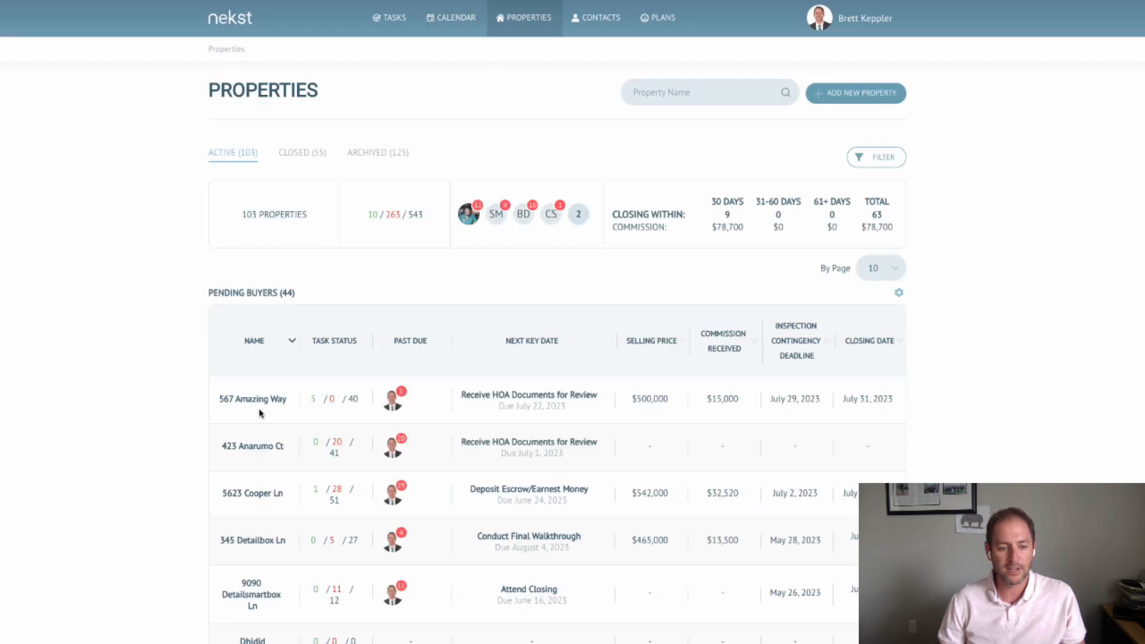
click(261, 398)
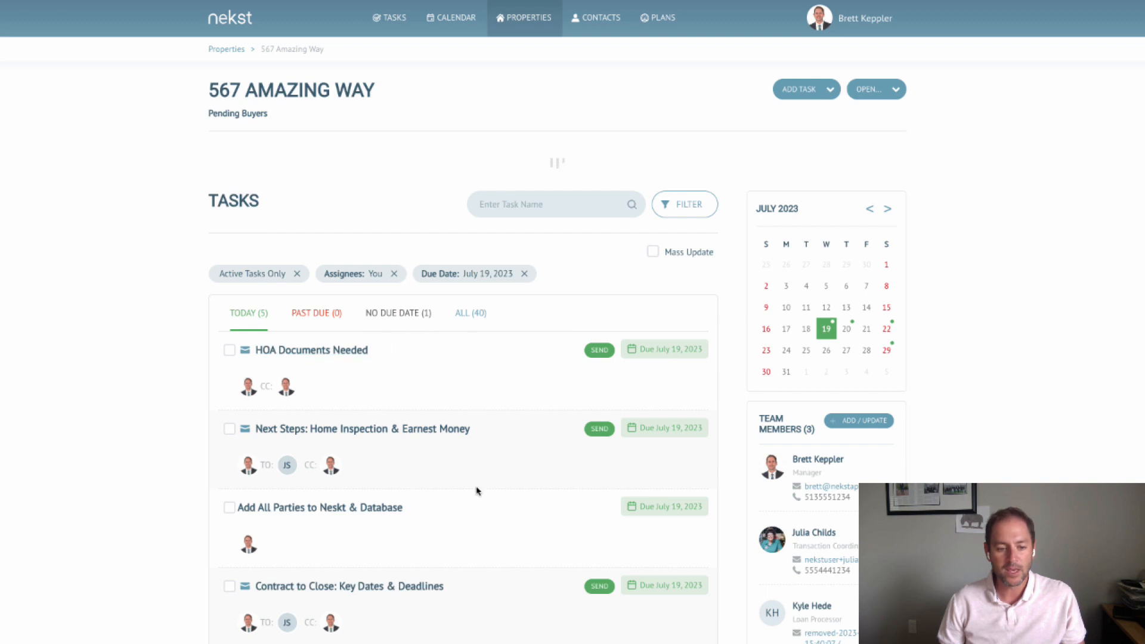
click(887, 95)
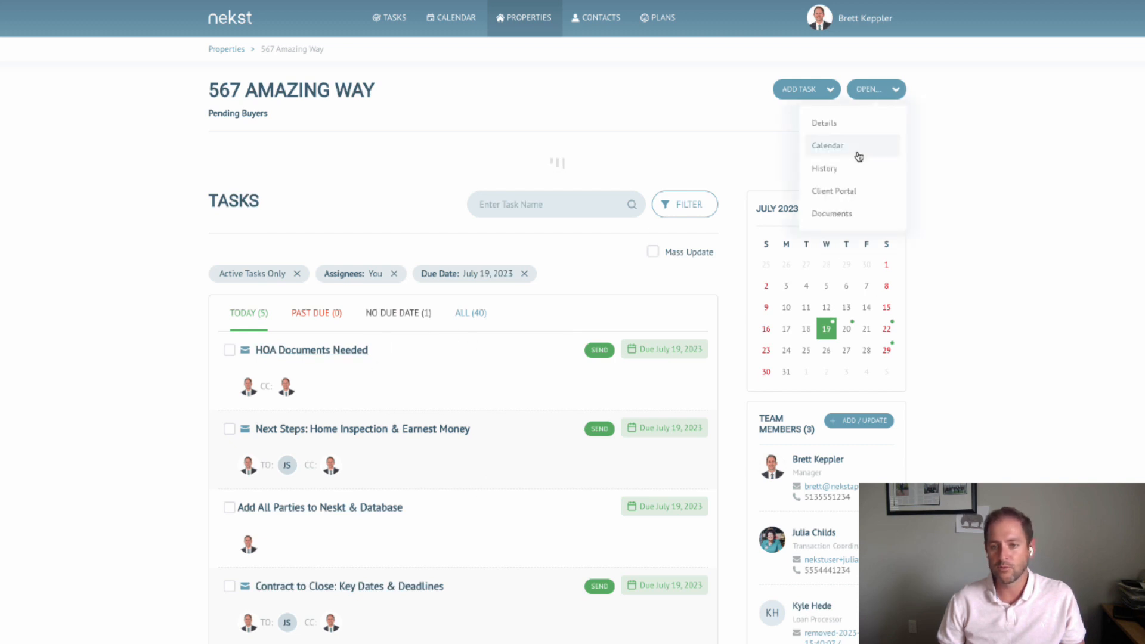
click(847, 126)
- Change the property's action plan to Nekst 2.0 - Buyer Financing Demo Plan and update the property setup
click(805, 331)
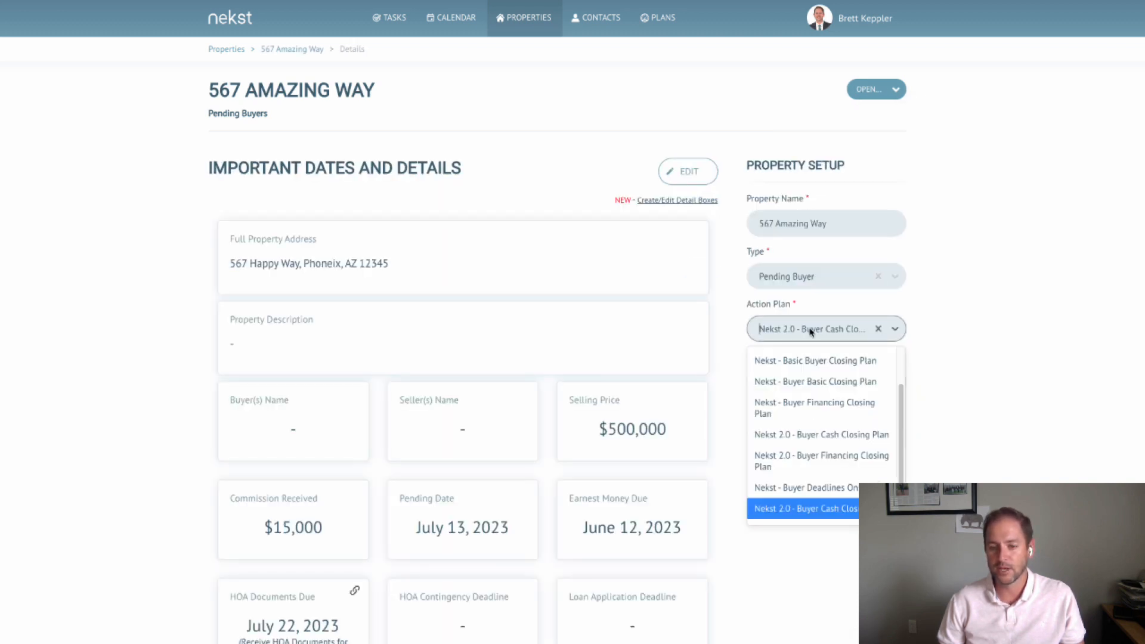
scroll(826, 471, down, 1)
click(833, 507)
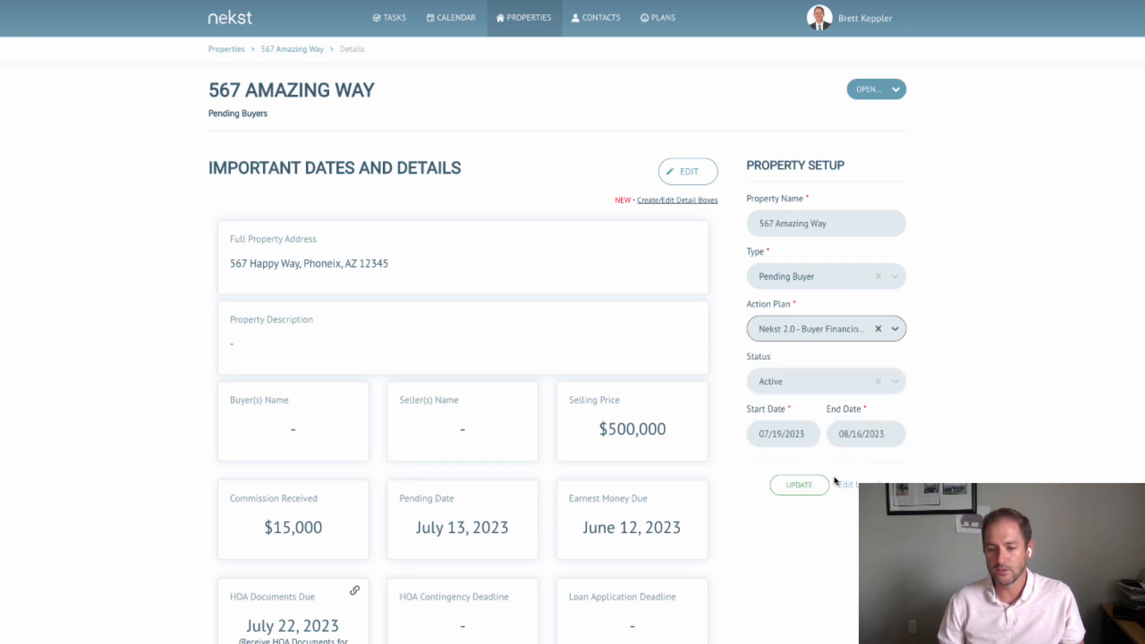
click(798, 485)
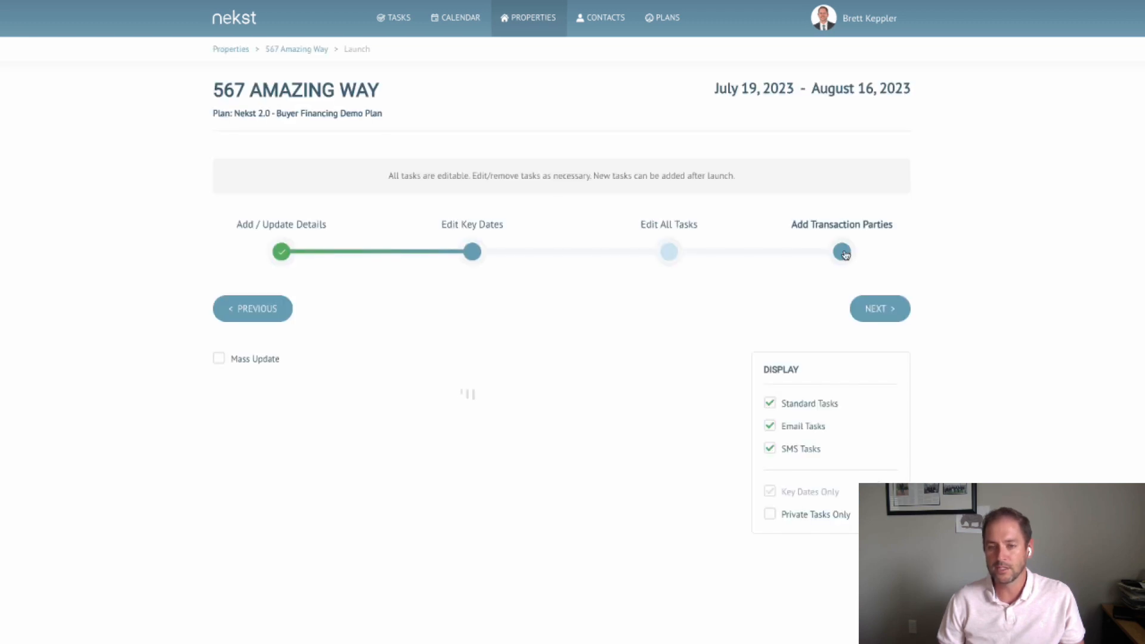
- Skip to the transaction parties stage and launch the property, removing the tasks from the previous plan
click(842, 253)
click(856, 307)
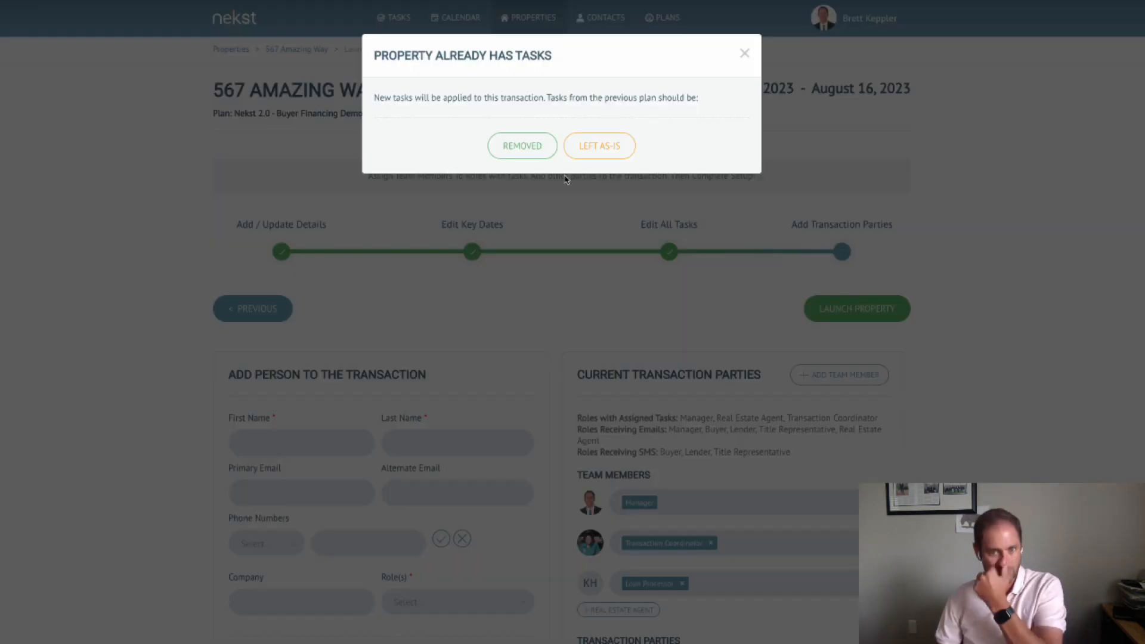
click(542, 150)
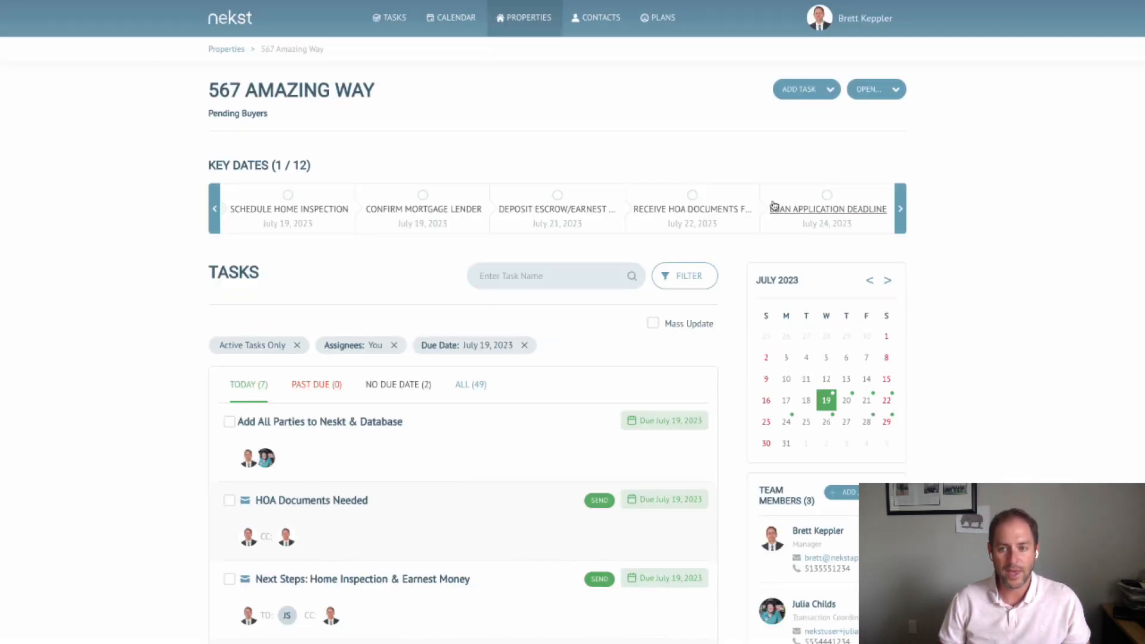
- Open the property's Contract to Close: Key Dates & Deadlines email task and remove the bold formatting from the "Purchase Contract" label
scroll(577, 373, down, 2)
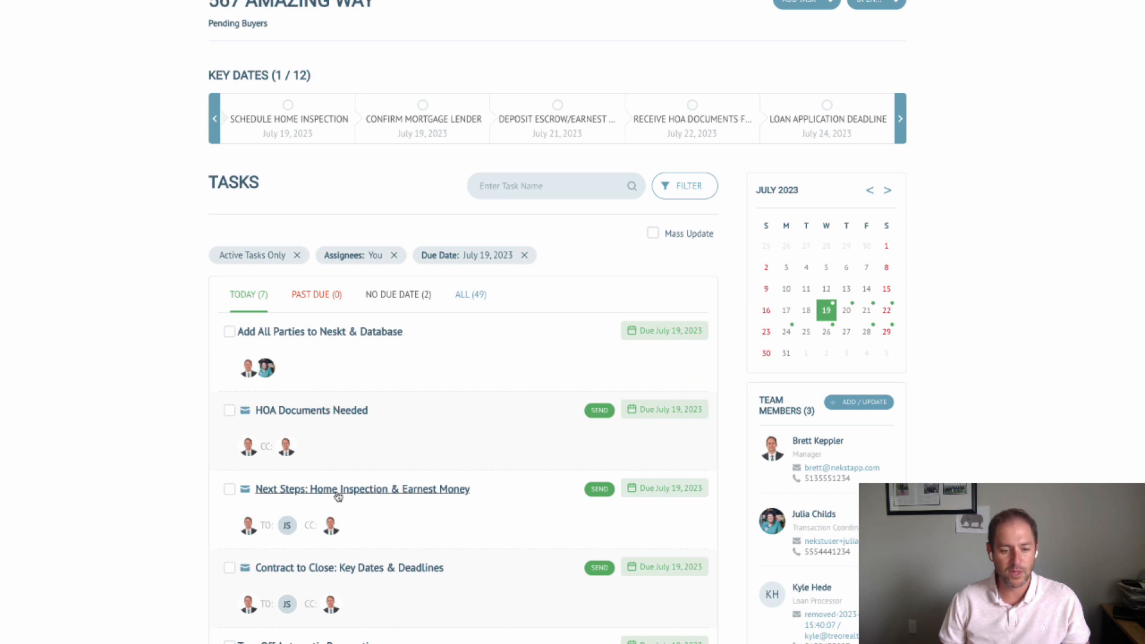
scroll(346, 498, down, 1)
click(359, 503)
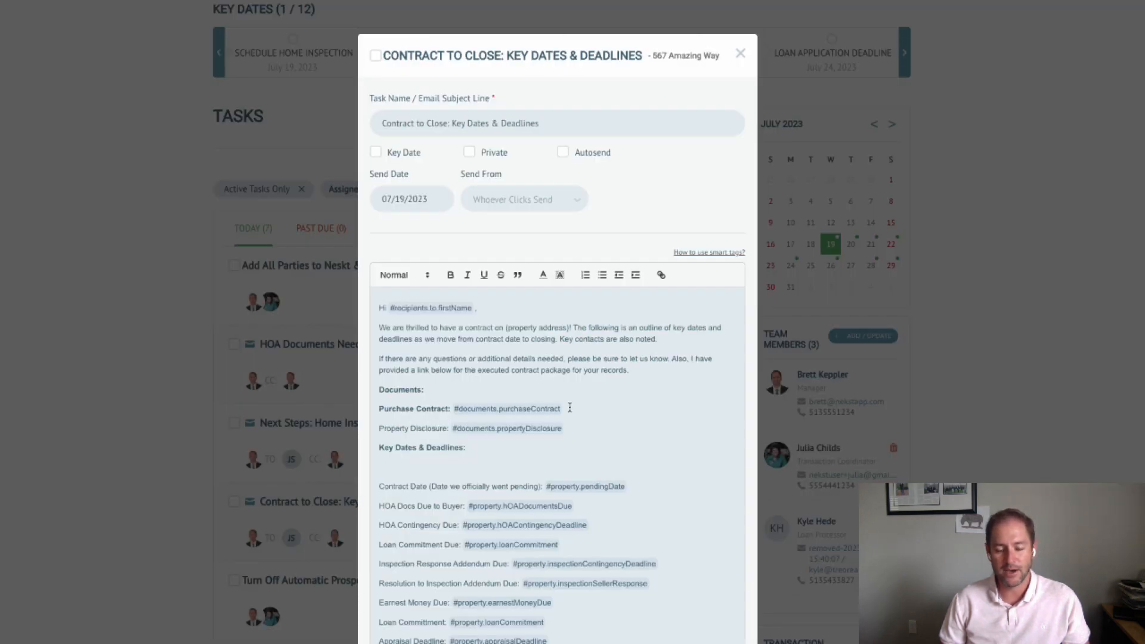
drag(379, 408, 448, 407)
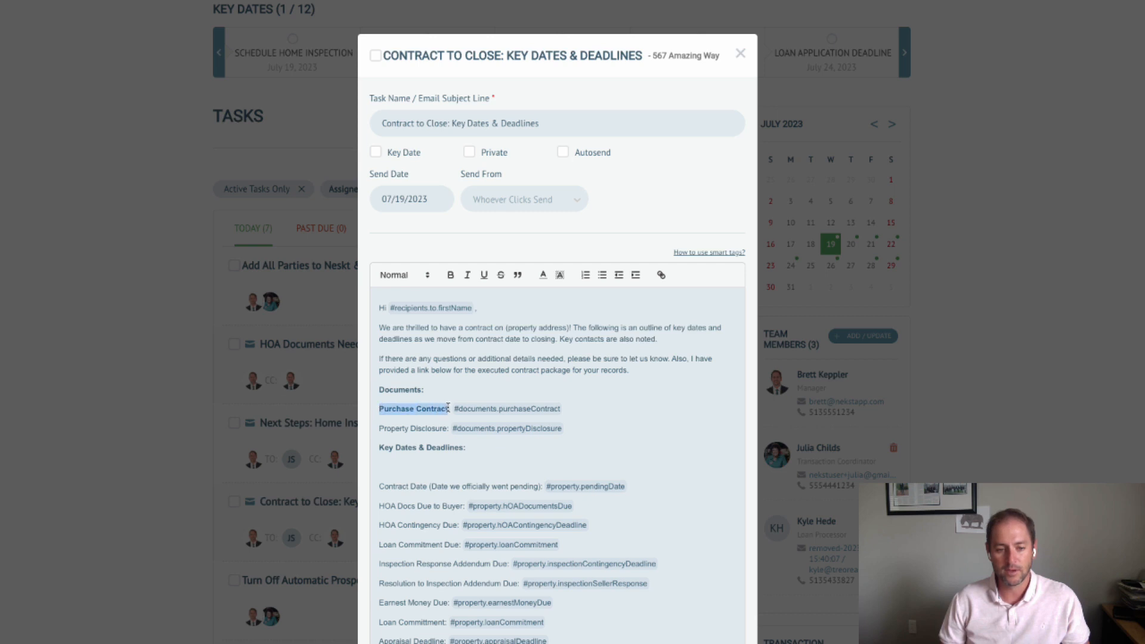
key(ctrl+b)
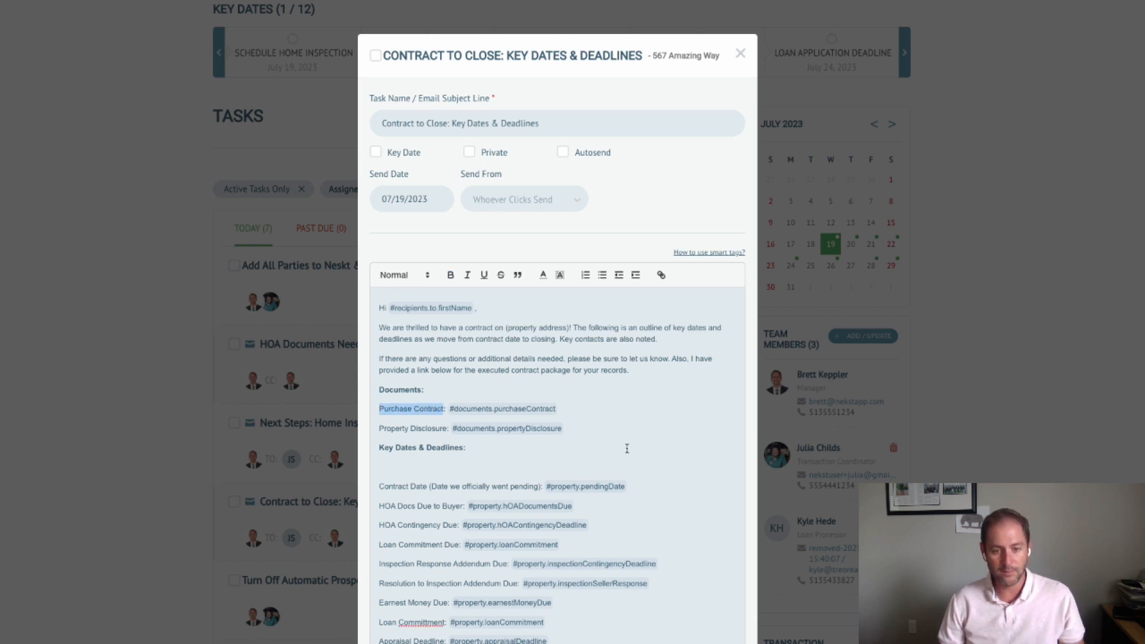
click(656, 477)
- Preview the email to check the purchase contract and property disclosure links, and close the task without sending
scroll(658, 478, down, 3)
scroll(662, 486, down, 7)
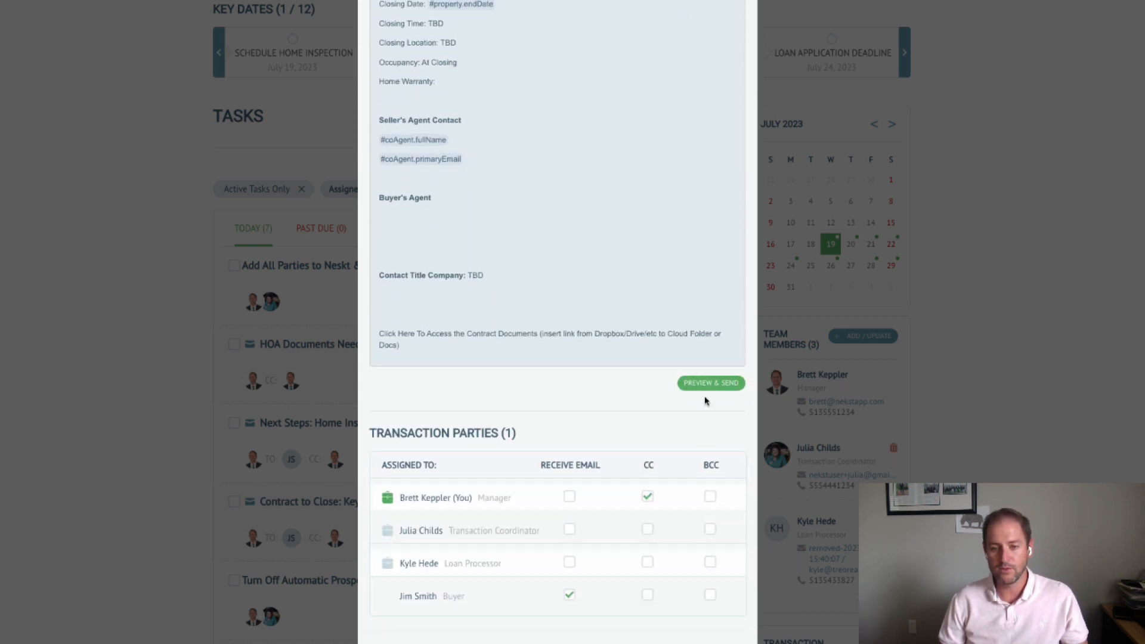
click(708, 383)
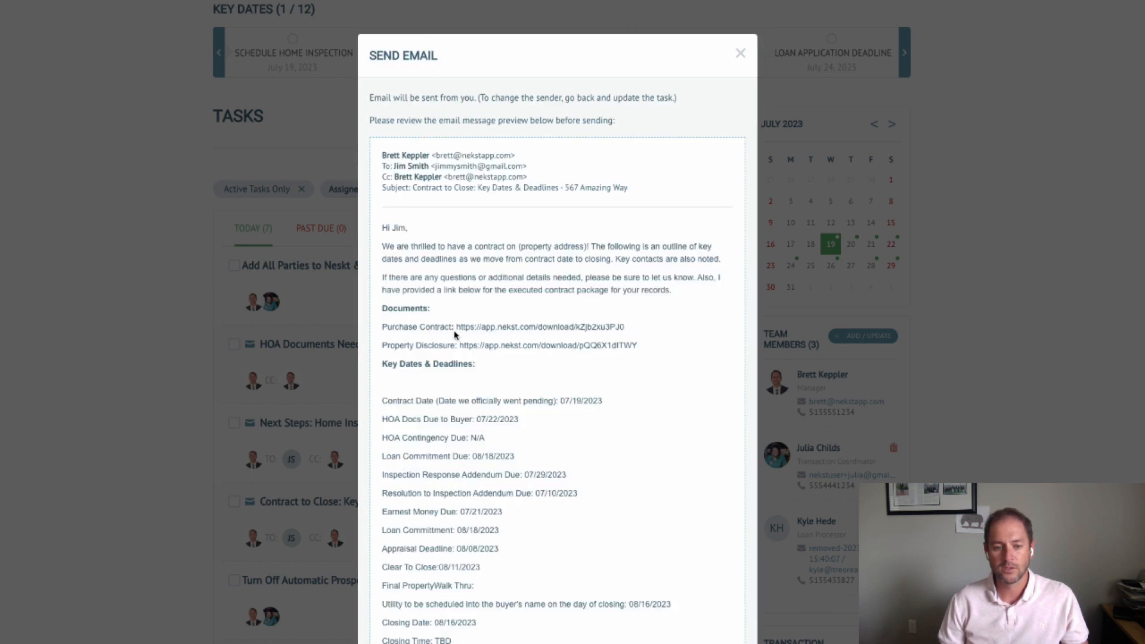
mouse_move(456, 328)
mouse_down()
mouse_move(629, 334)
mouse_move(463, 346)
mouse_up()
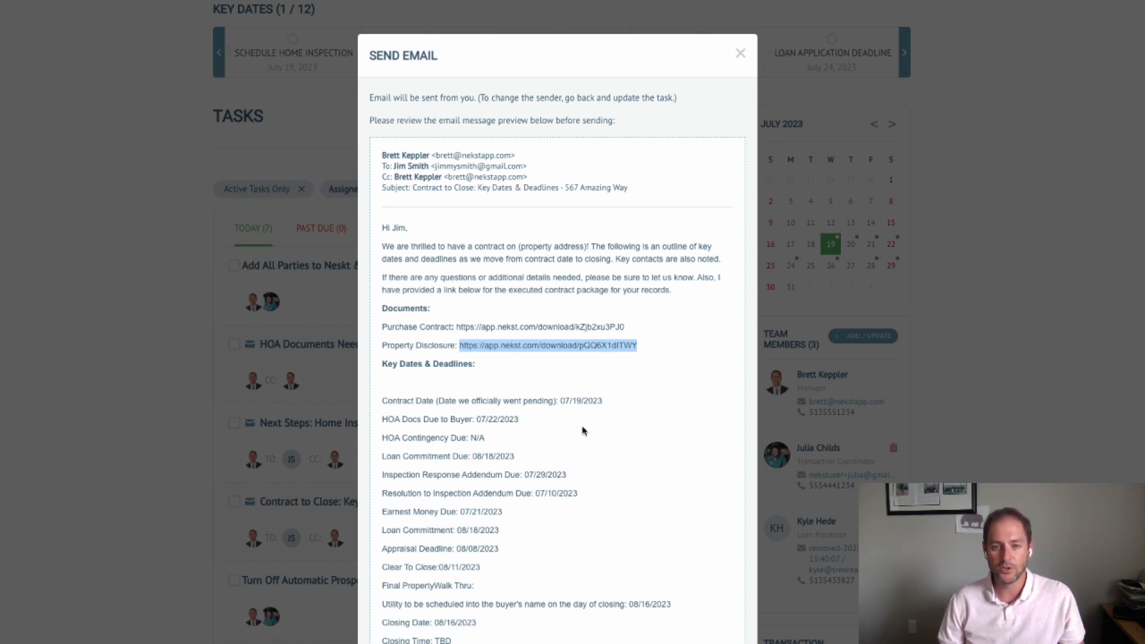
click(740, 53)
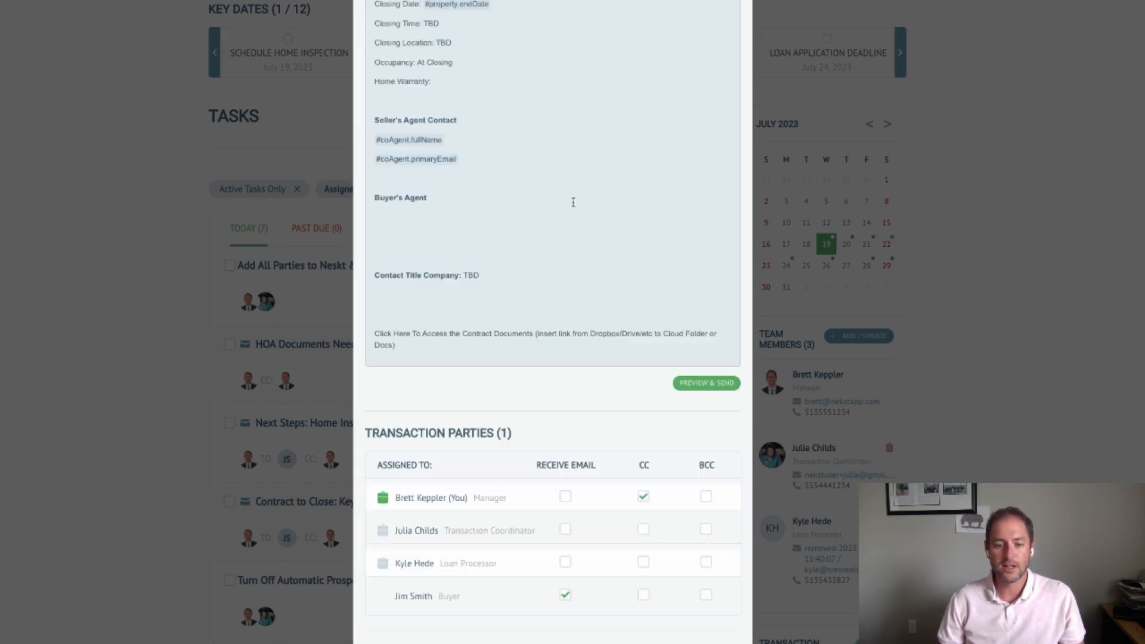
click(787, 325)
scroll(580, 284, up, 3)
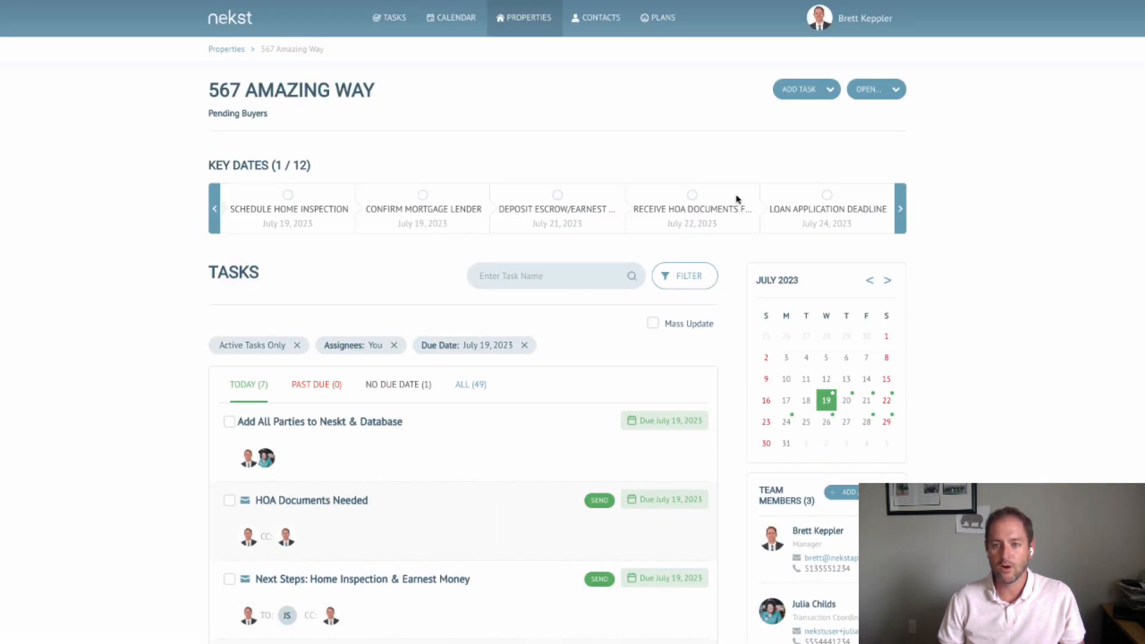
- Start a new email task with the body "Here is the contract you were looking for:" followed by the documents.purchaseContract smart tag
click(870, 89)
click(805, 90)
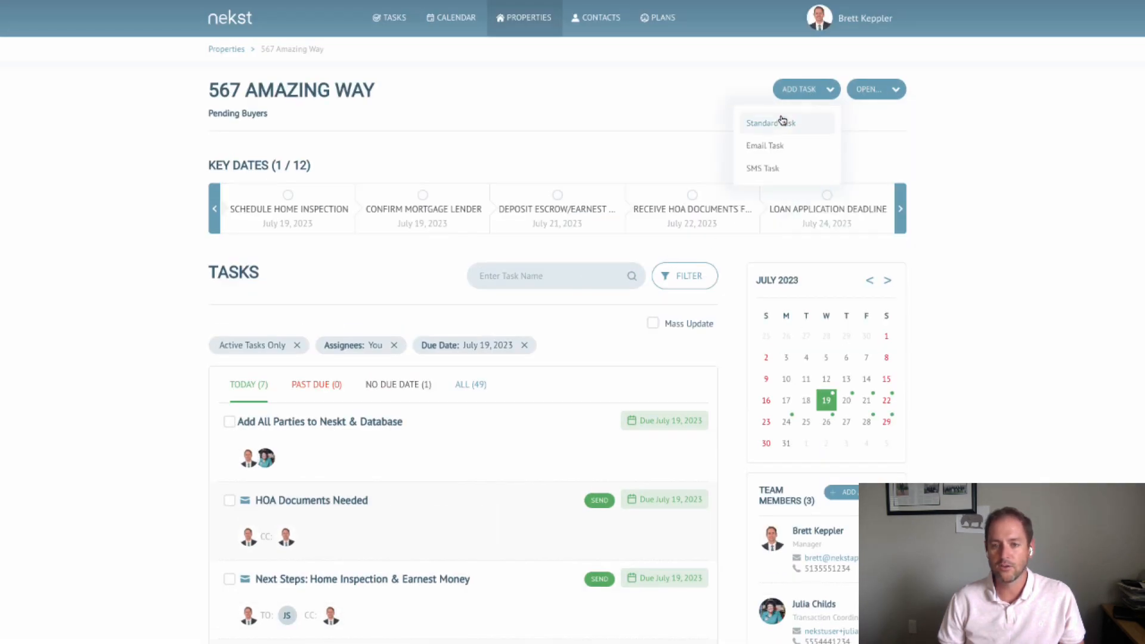
click(764, 146)
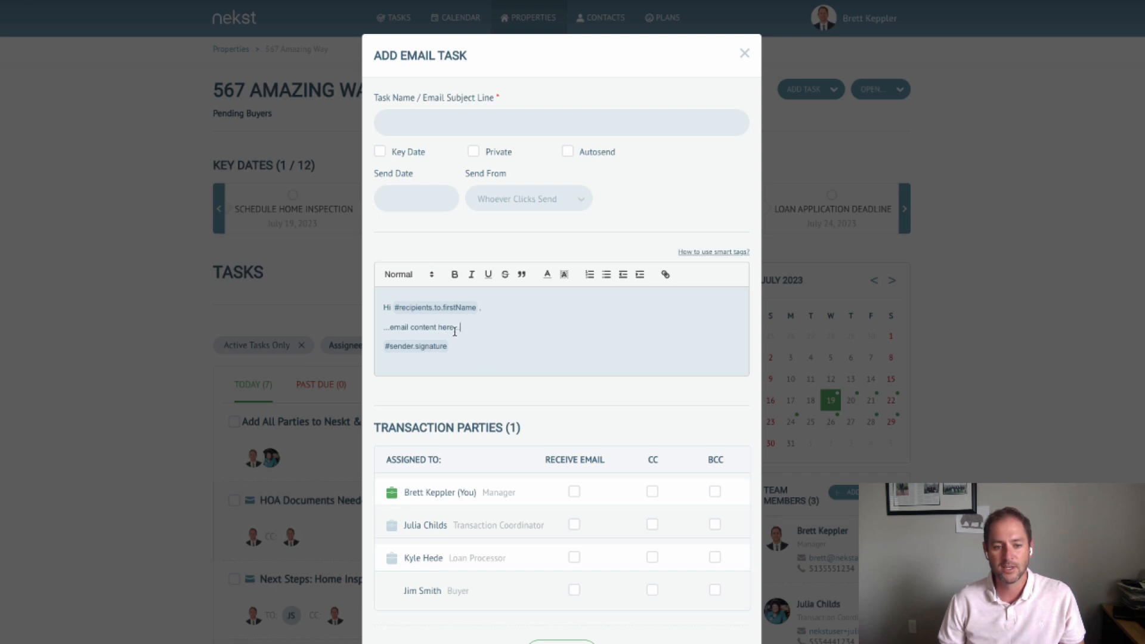
drag(460, 328, 374, 328)
text(Here is the)
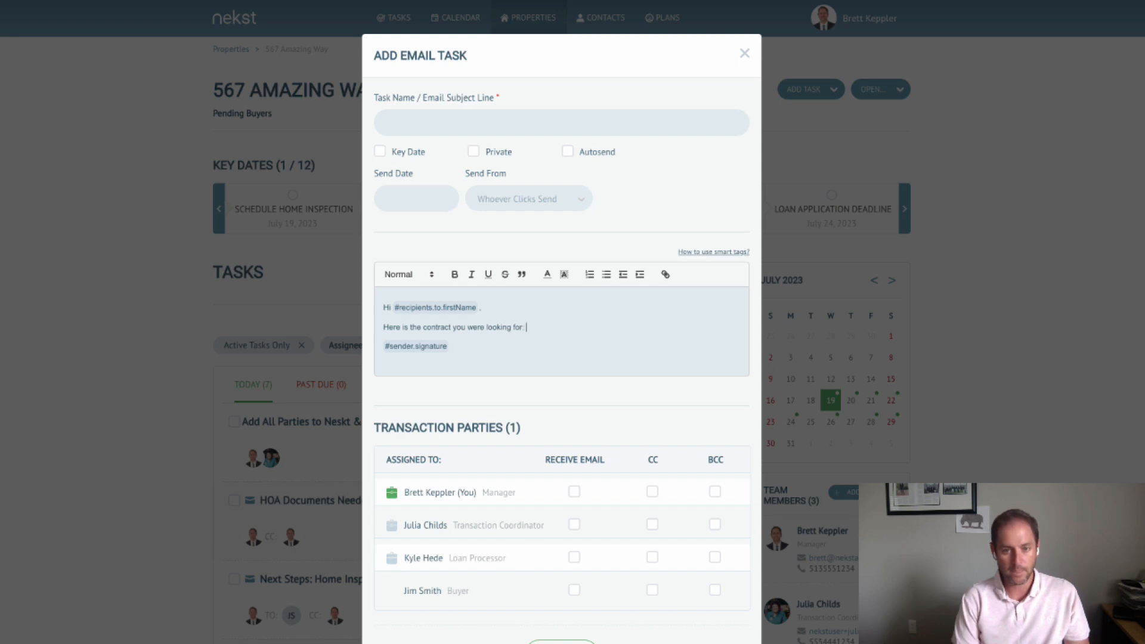
text(#)
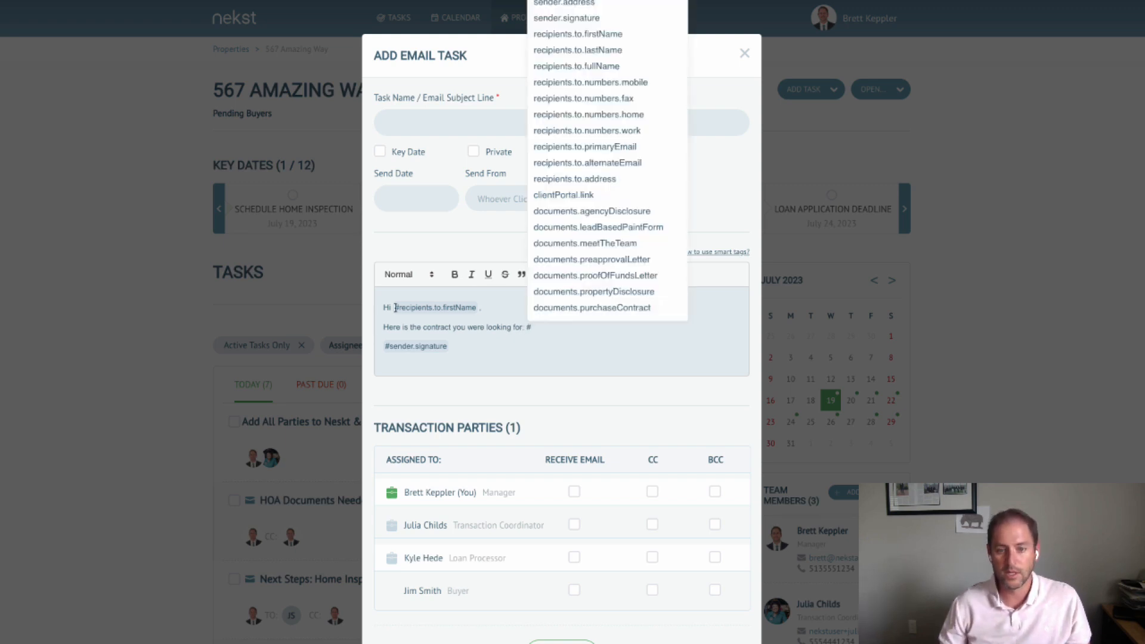
click(591, 307)
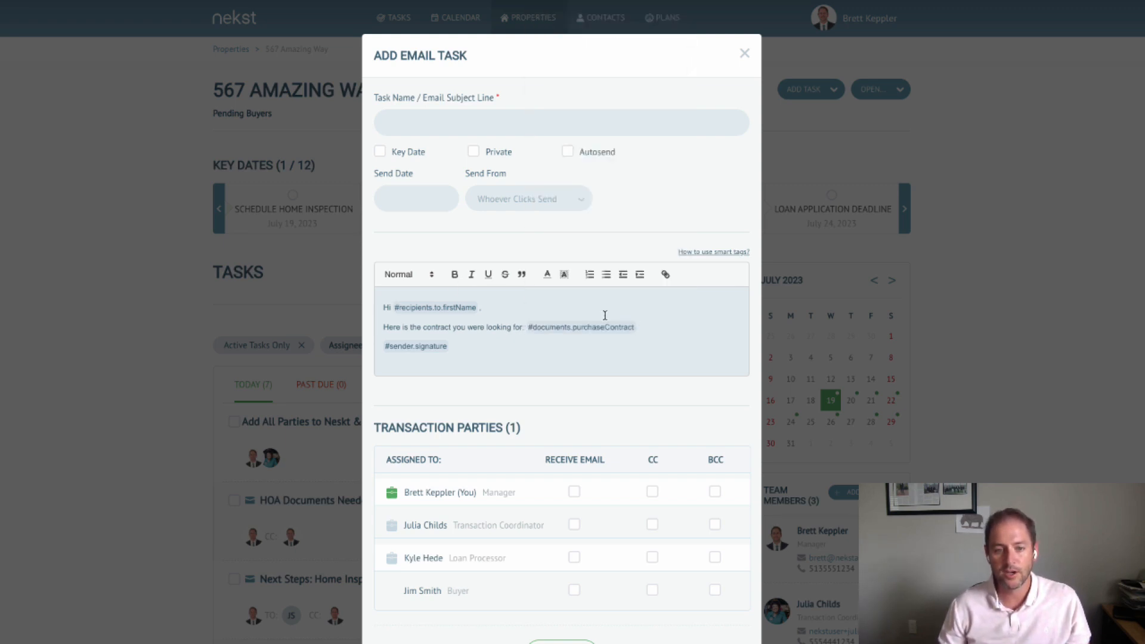
- Name the email task "Test Email", set its send date to 07/19/2023, make the manager the recipient and save it
click(435, 126)
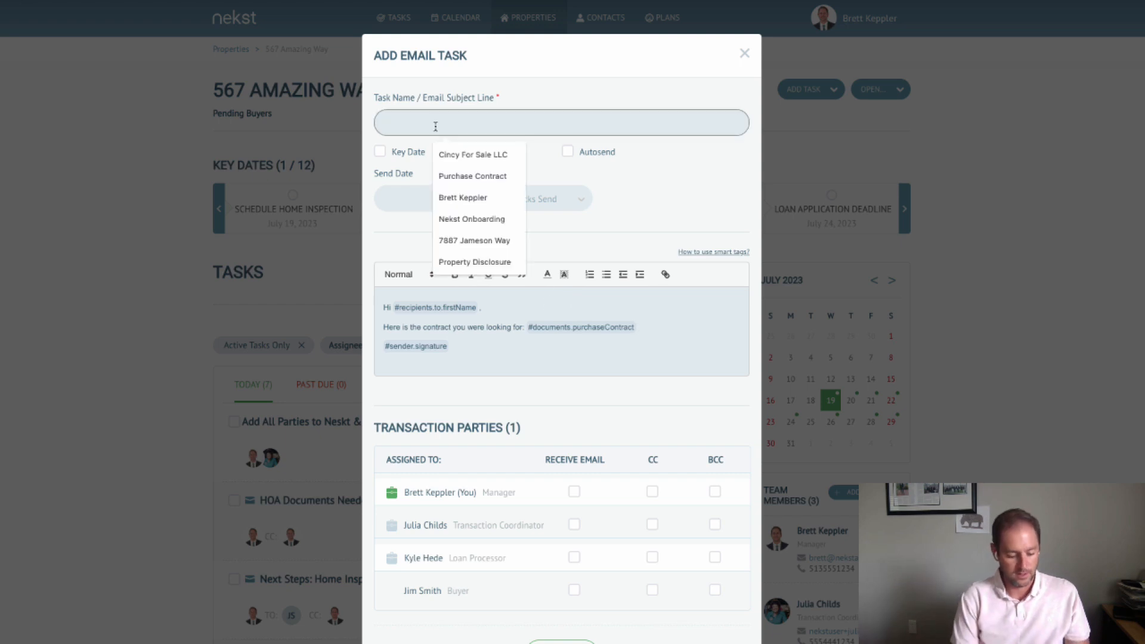
text(Test Email)
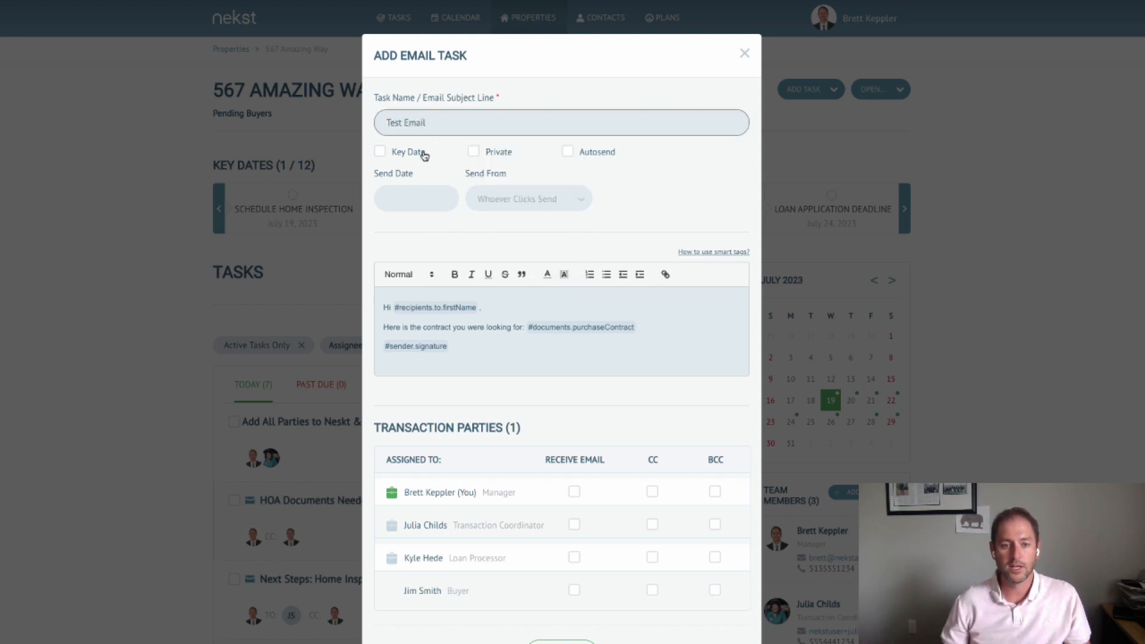
click(409, 202)
click(444, 324)
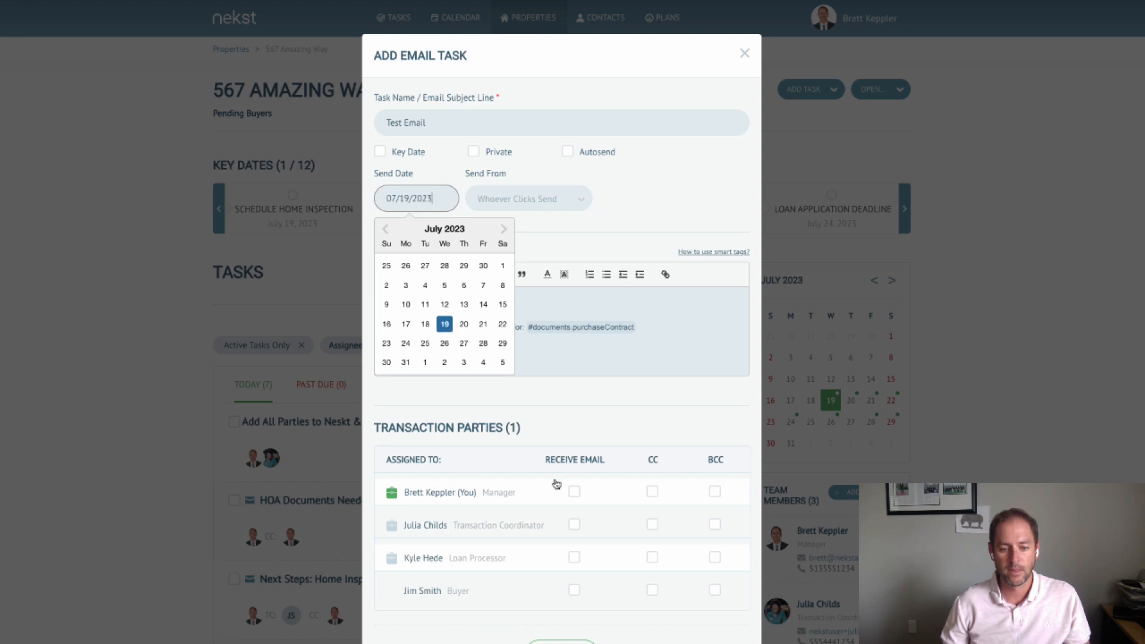
click(574, 492)
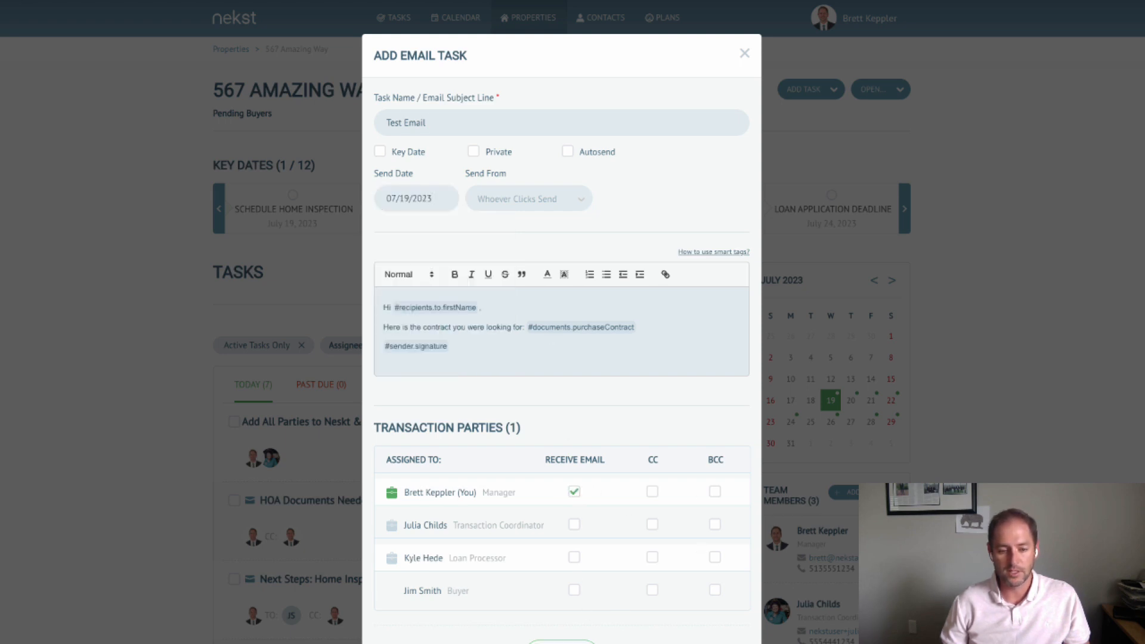
click(562, 643)
- Preview and send the Test Email, and remove the due date filter from the task list
scroll(431, 451, down, 5)
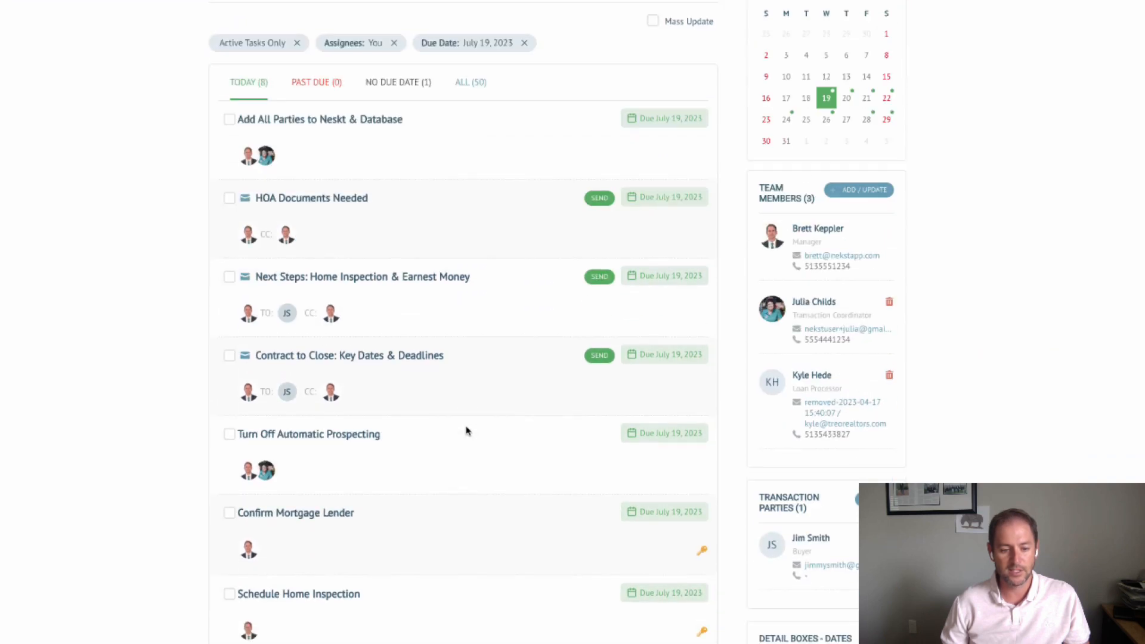
scroll(467, 431, down, 4)
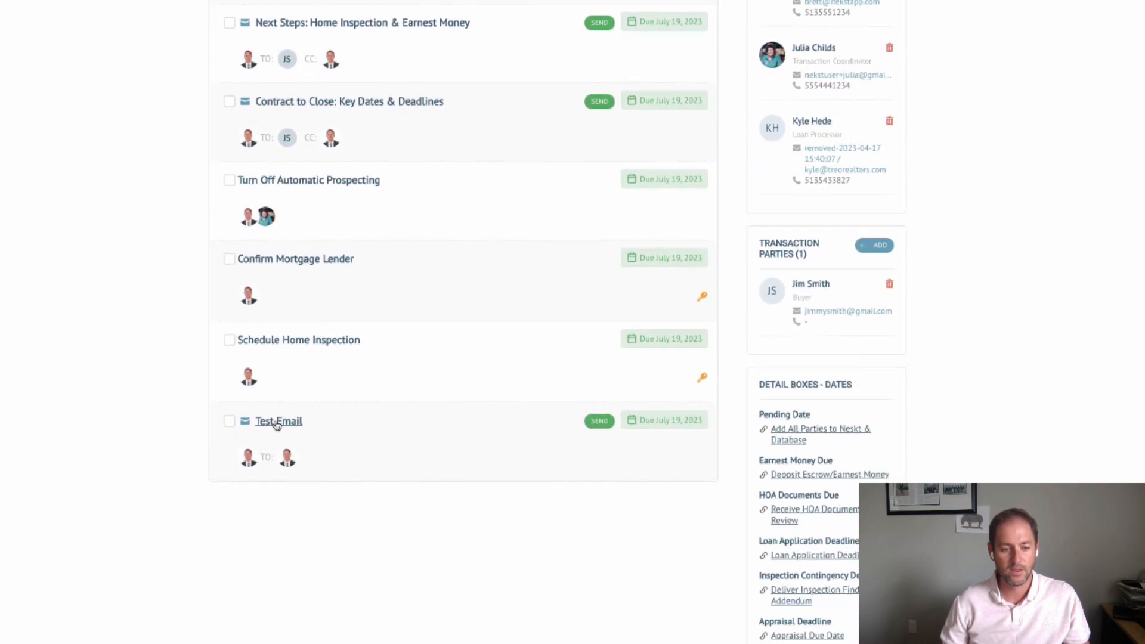
click(277, 422)
click(705, 394)
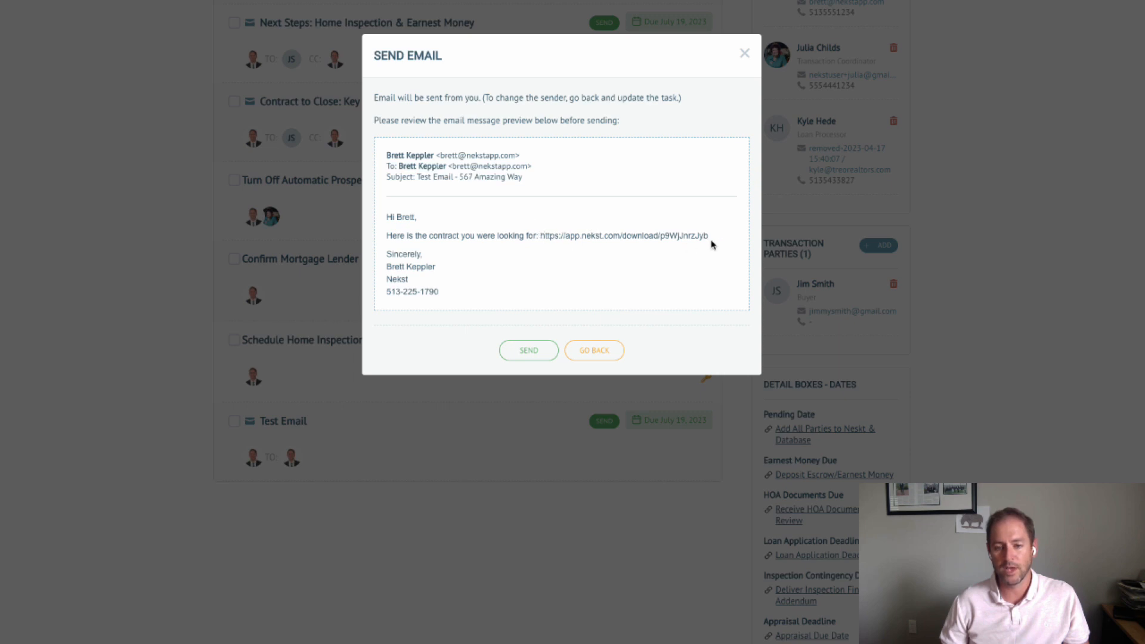
click(529, 350)
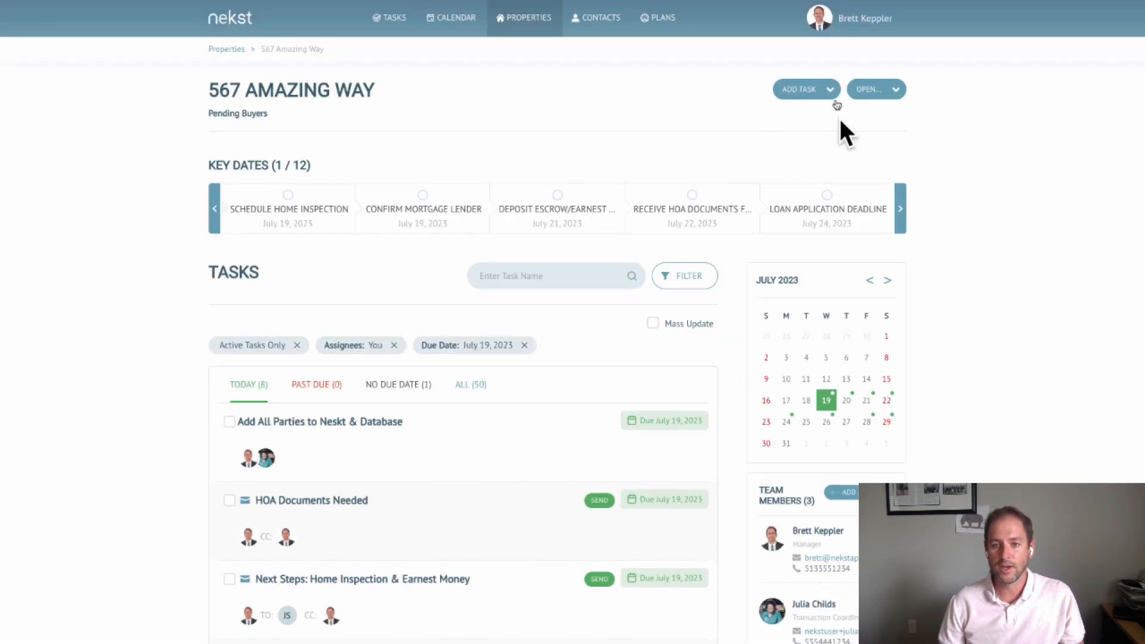
click(524, 344)
- Try the documents.purchaseContract smart tag in the message of a new SMS task, and discard the task
click(854, 91)
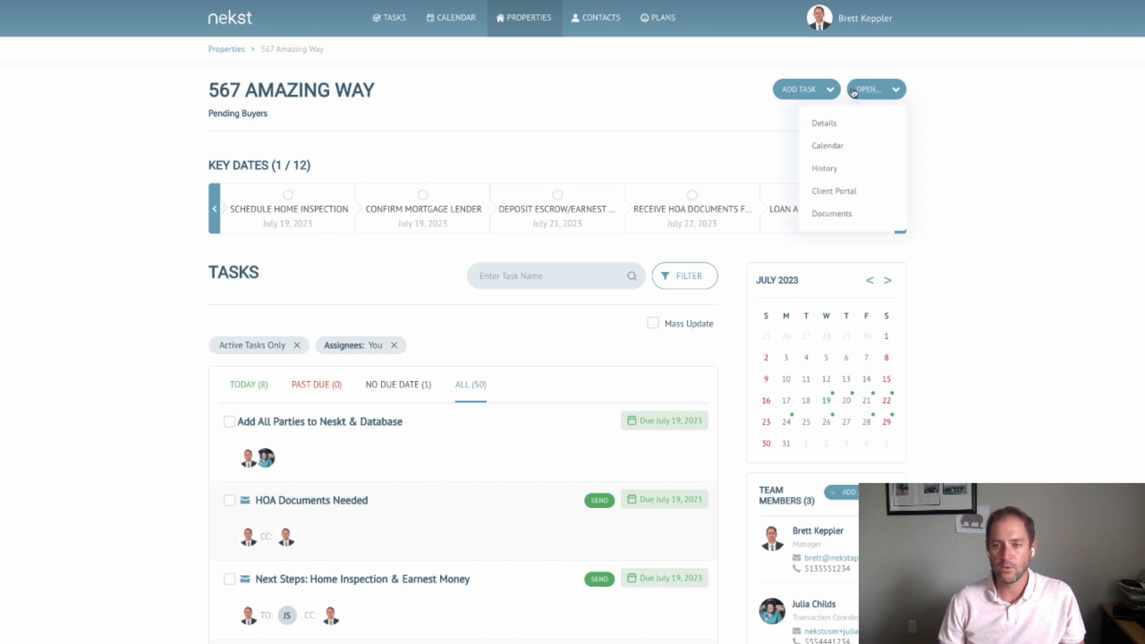
click(814, 91)
click(800, 167)
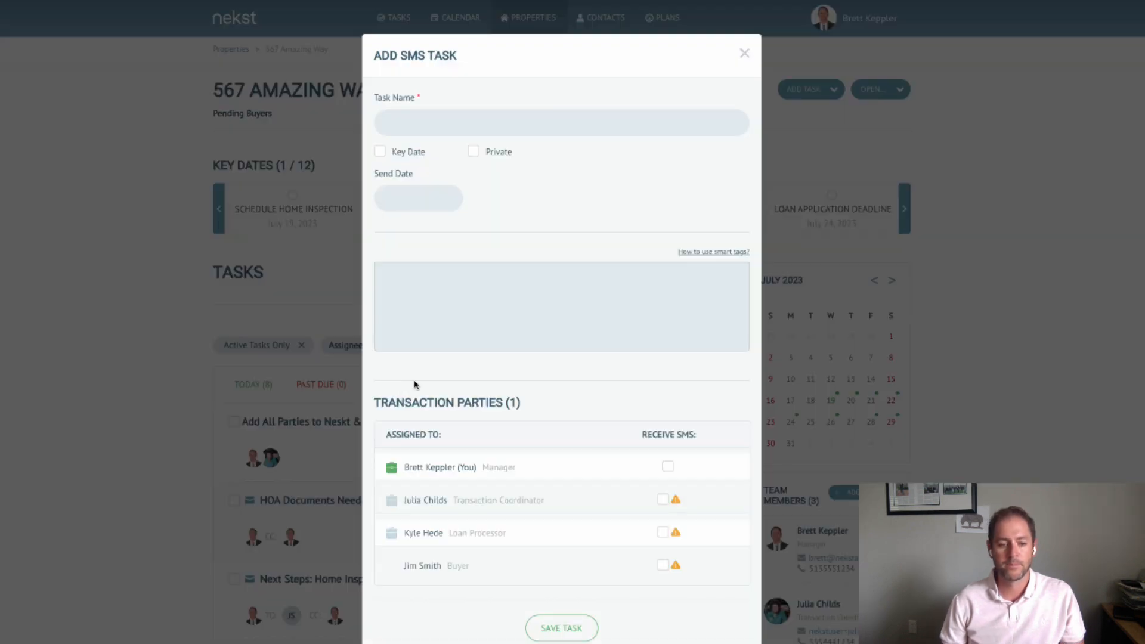
click(431, 302)
text(#)
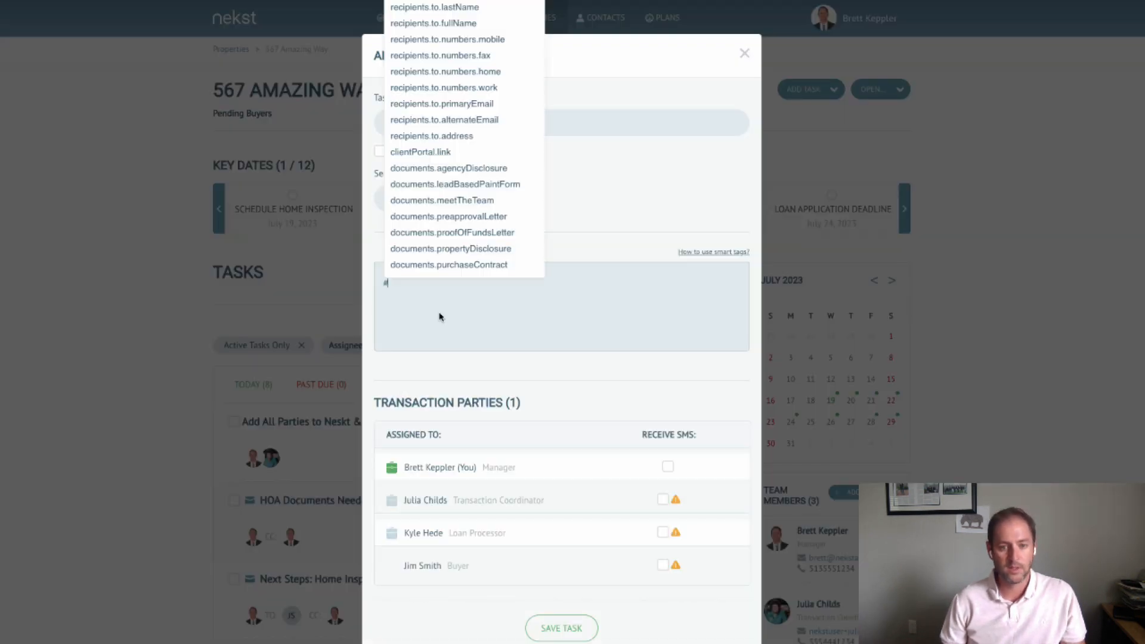
click(426, 265)
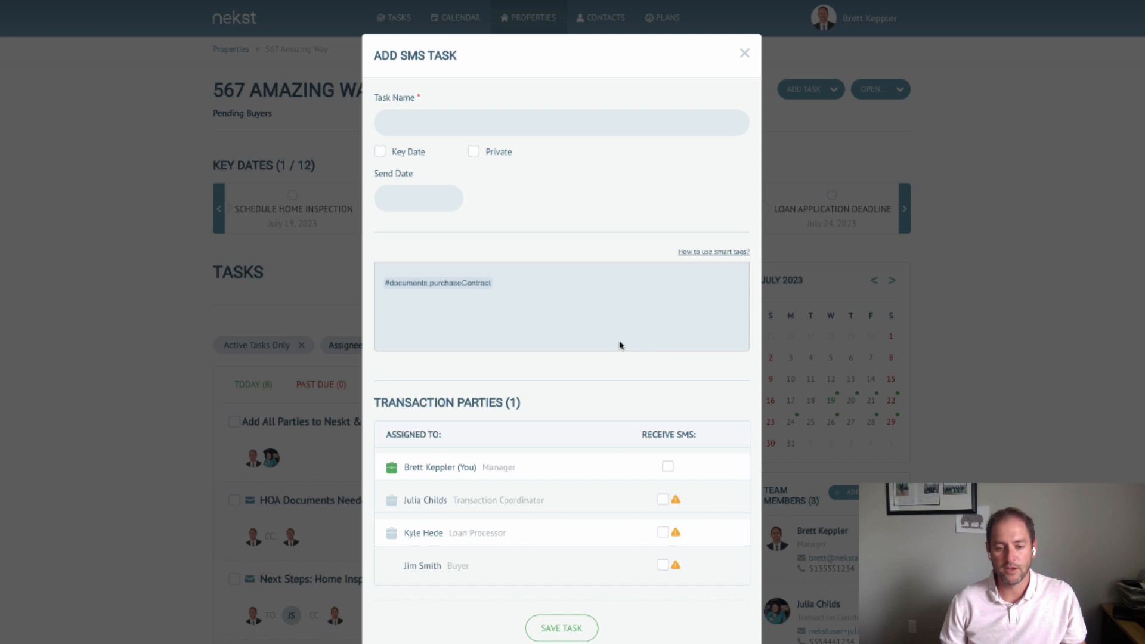
click(744, 53)
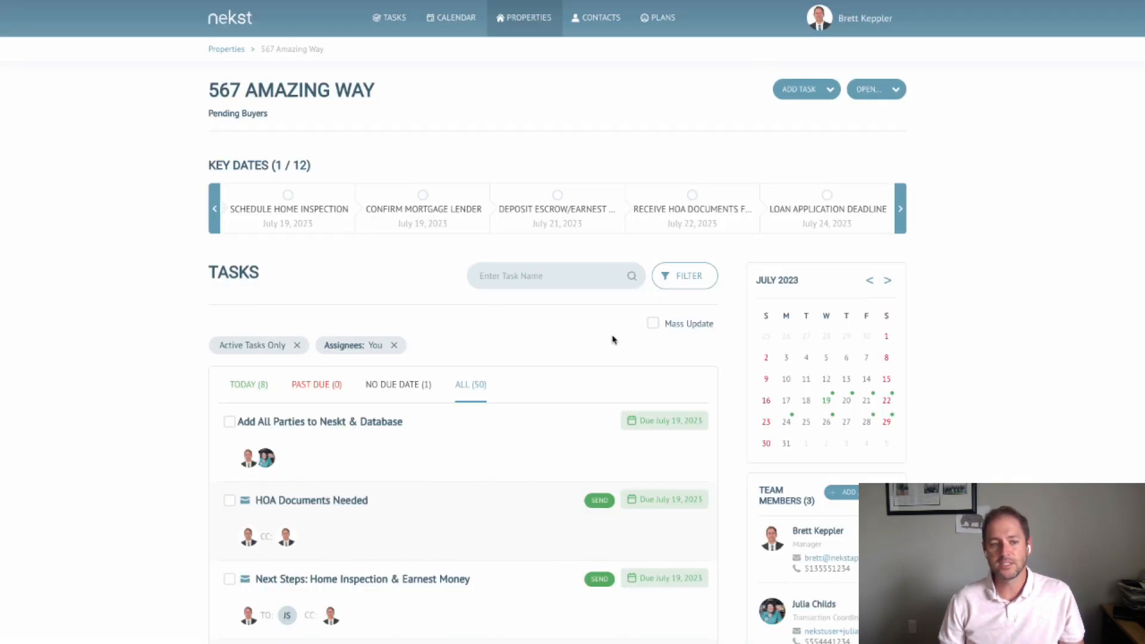
- Review the property's documents list and examine the Documents To Include section of its Client Portal configuration
click(876, 92)
click(835, 213)
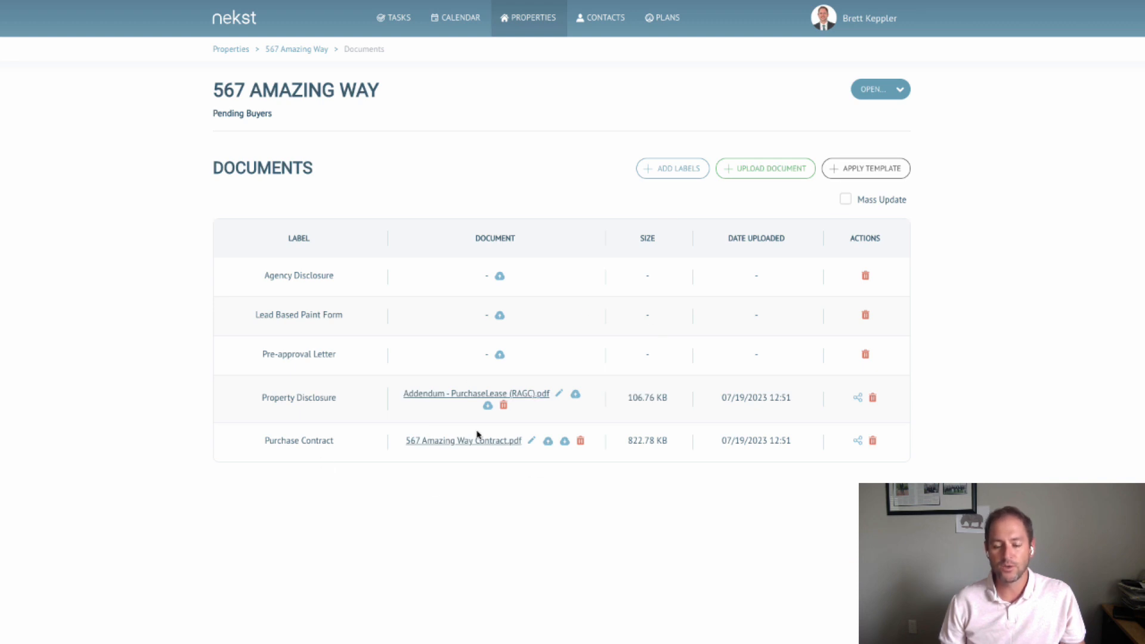
click(890, 89)
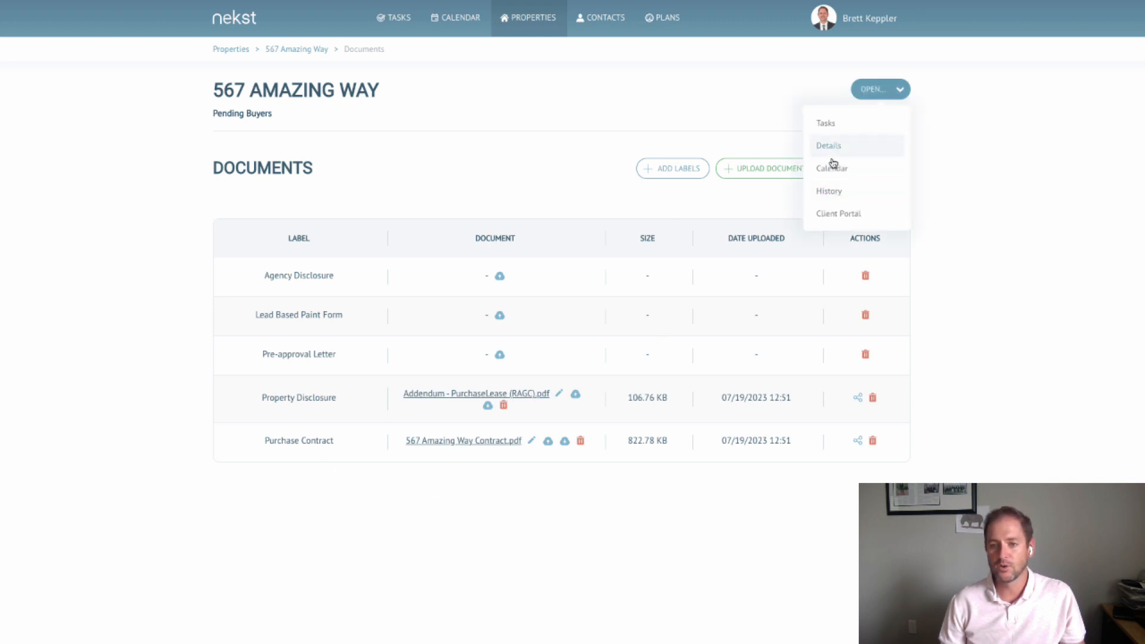
click(836, 215)
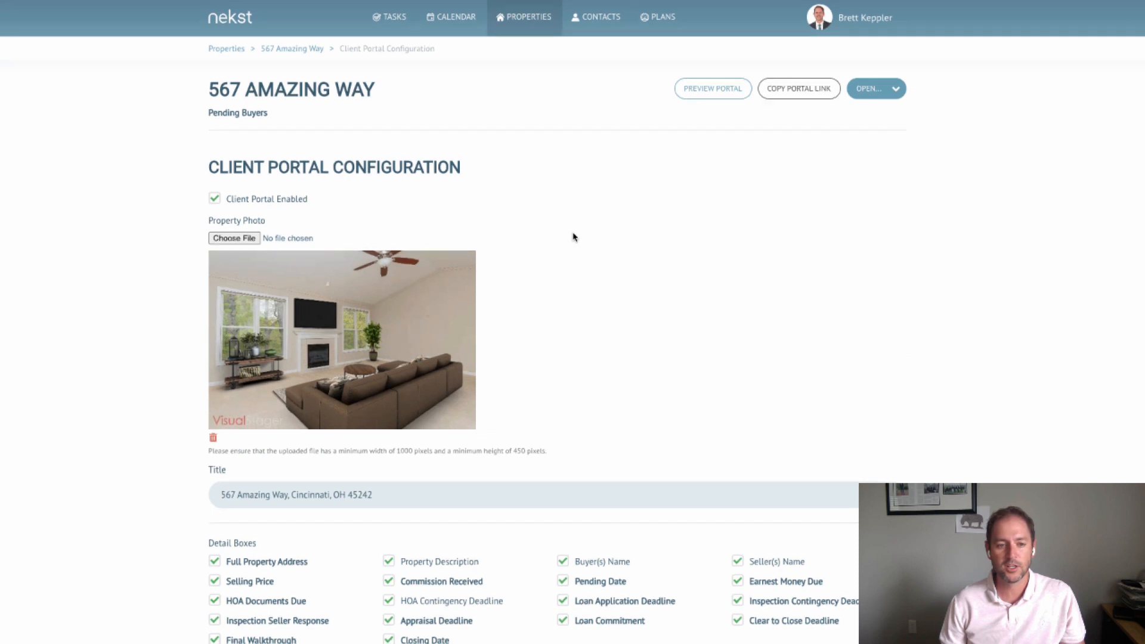
scroll(232, 219, down, 2)
scroll(595, 239, down, 5)
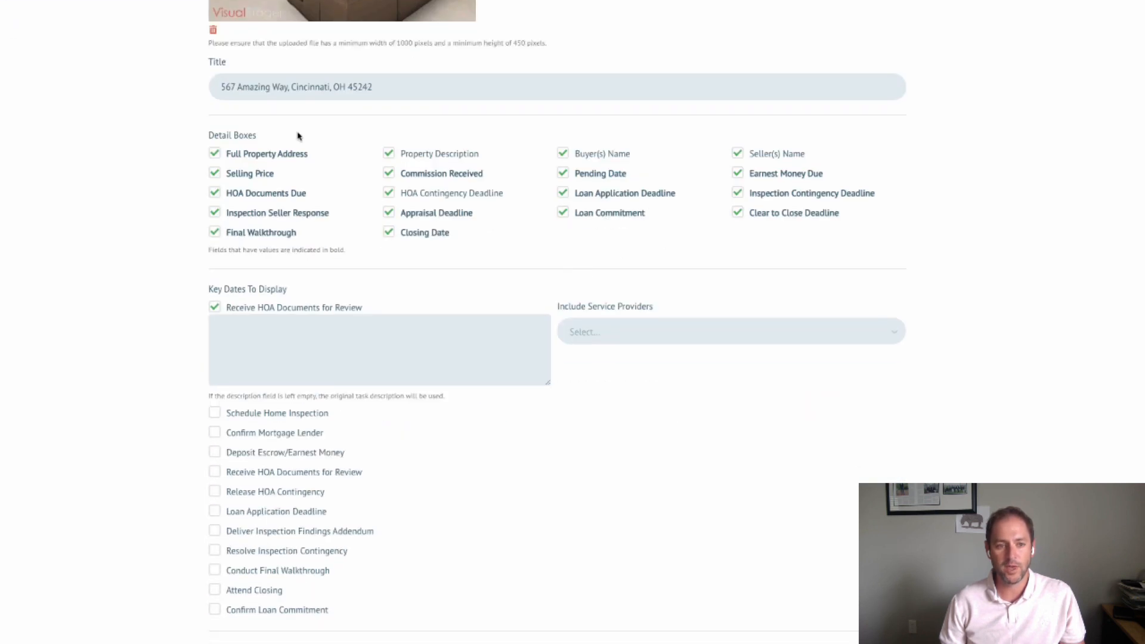
scroll(532, 231, down, 4)
scroll(510, 307, down, 2)
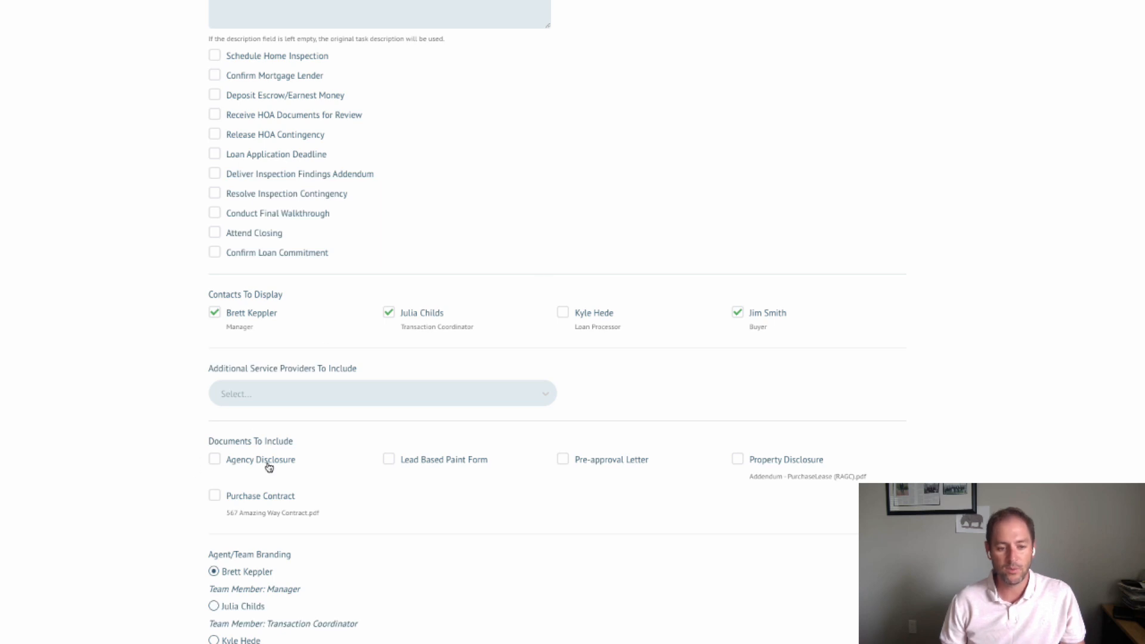
drag(300, 443, 204, 440)
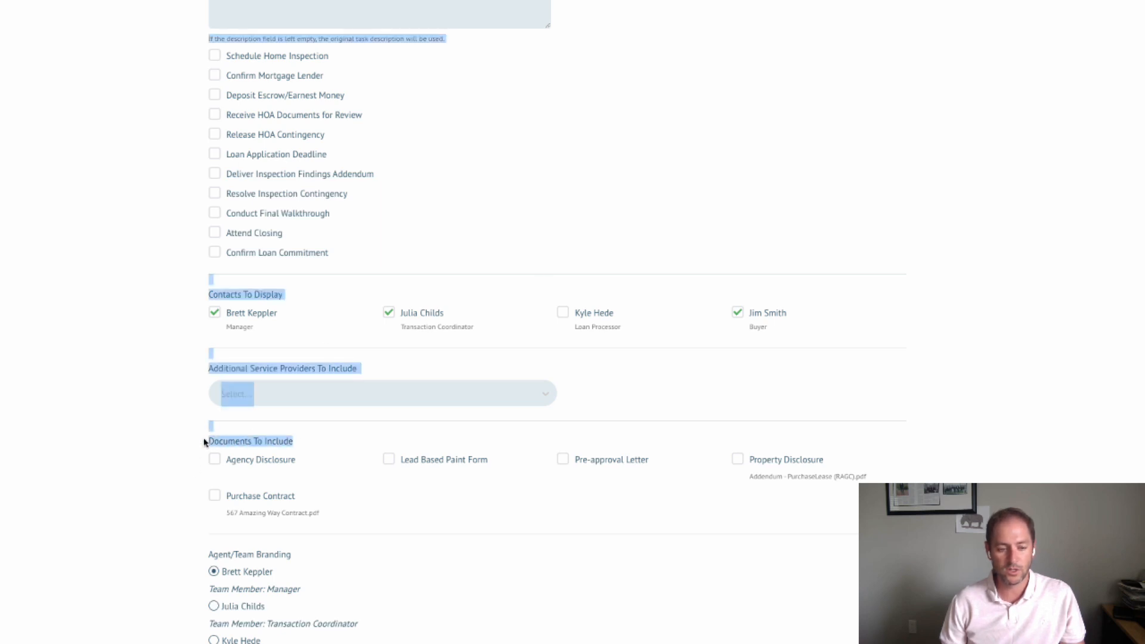
- Include the Purchase Contract and Property Disclosure documents in the property's client portal
click(357, 506)
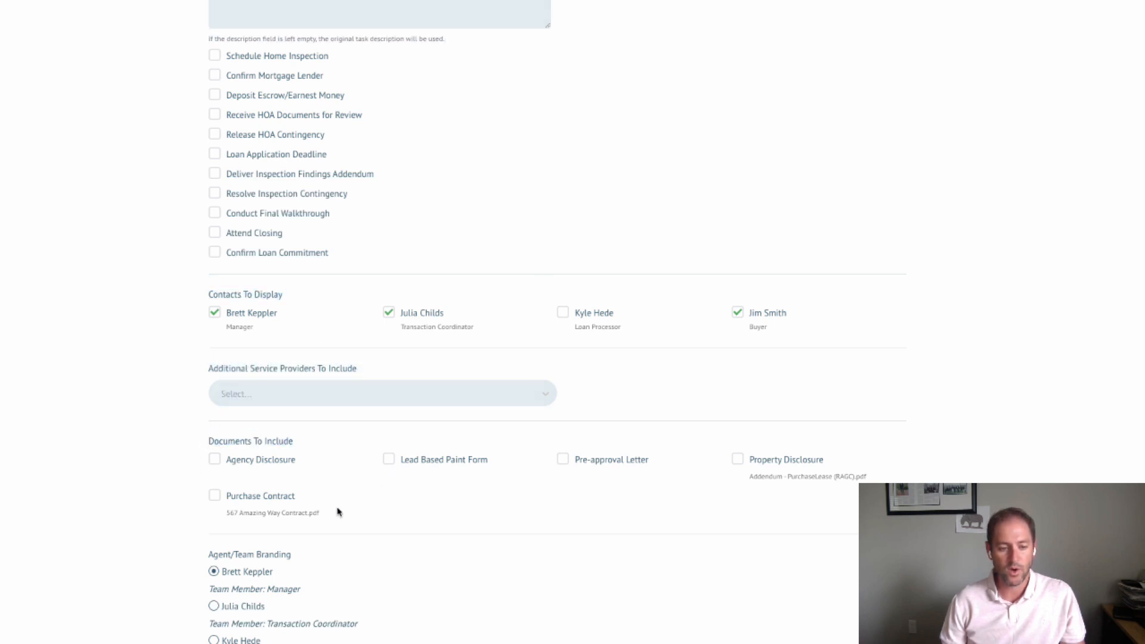
click(215, 497)
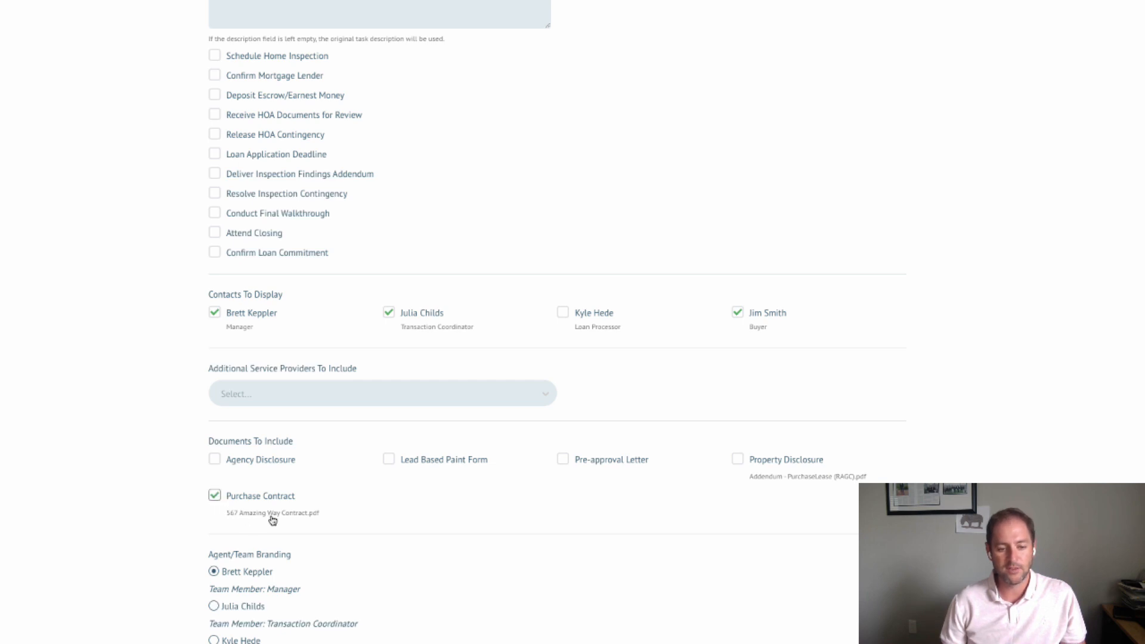
click(744, 461)
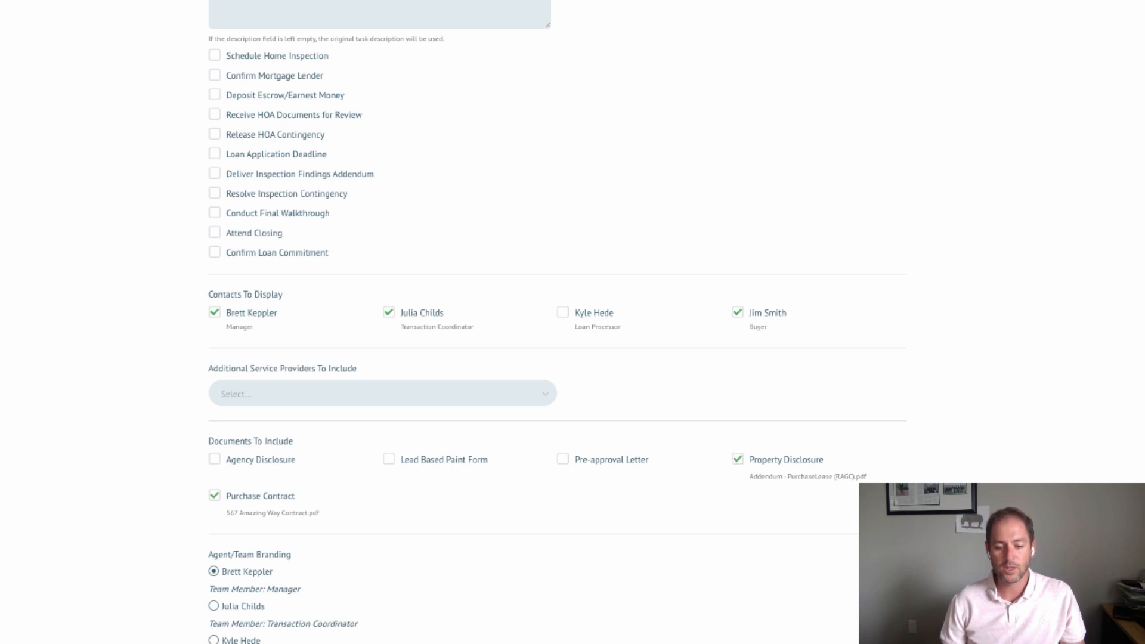
- Preview the client portal and review its sections from Details through to Docs
scroll(666, 369, up, 15)
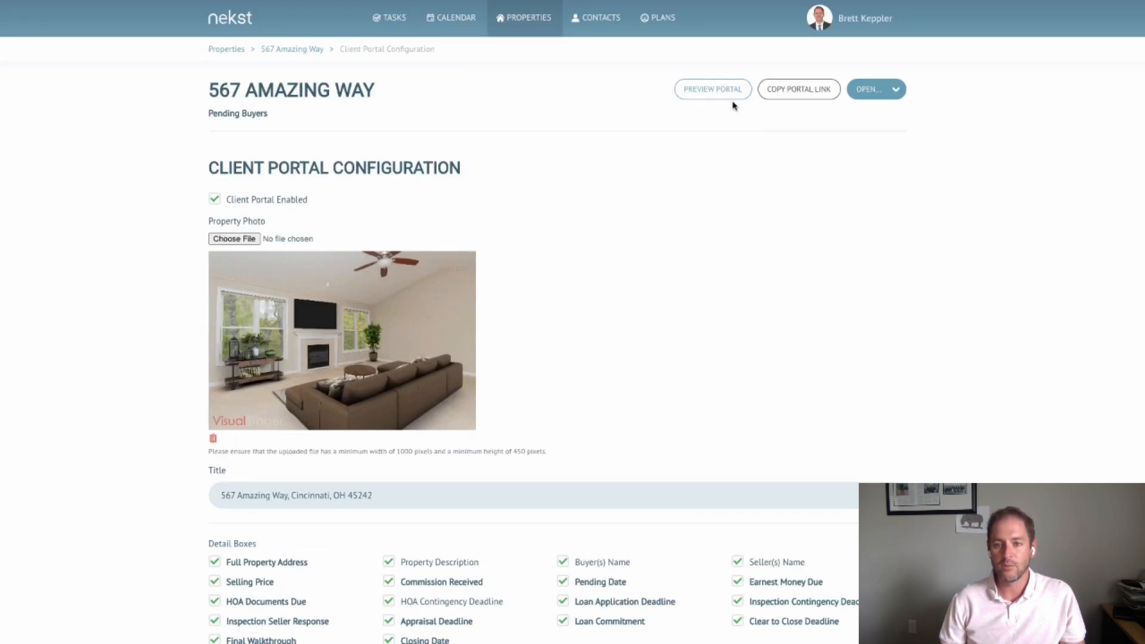
click(718, 91)
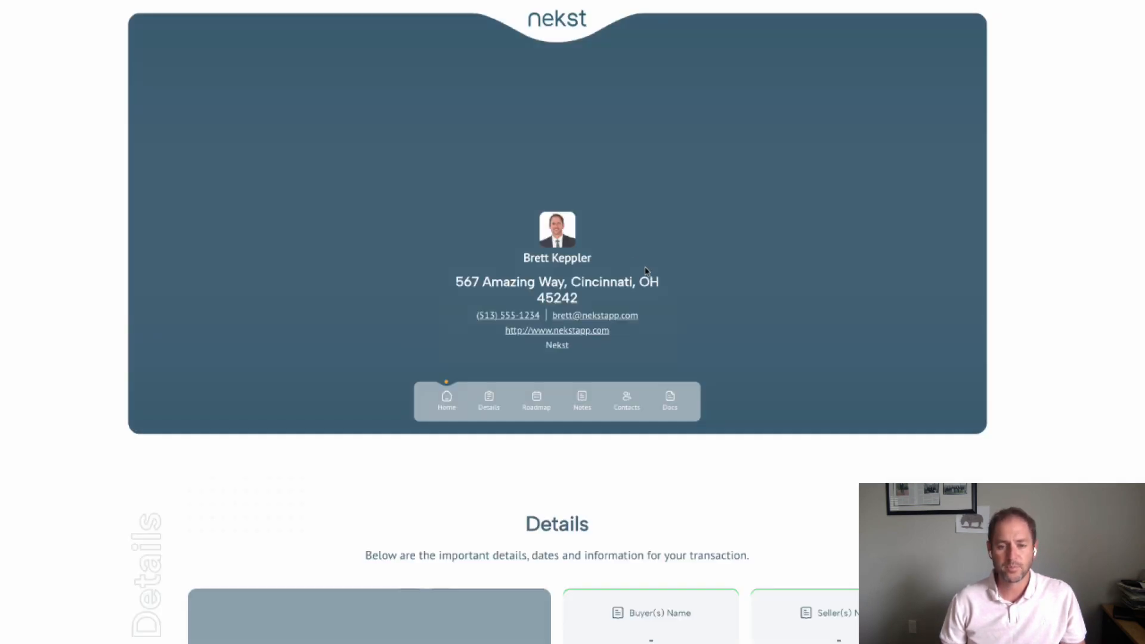
scroll(656, 304, down, 10)
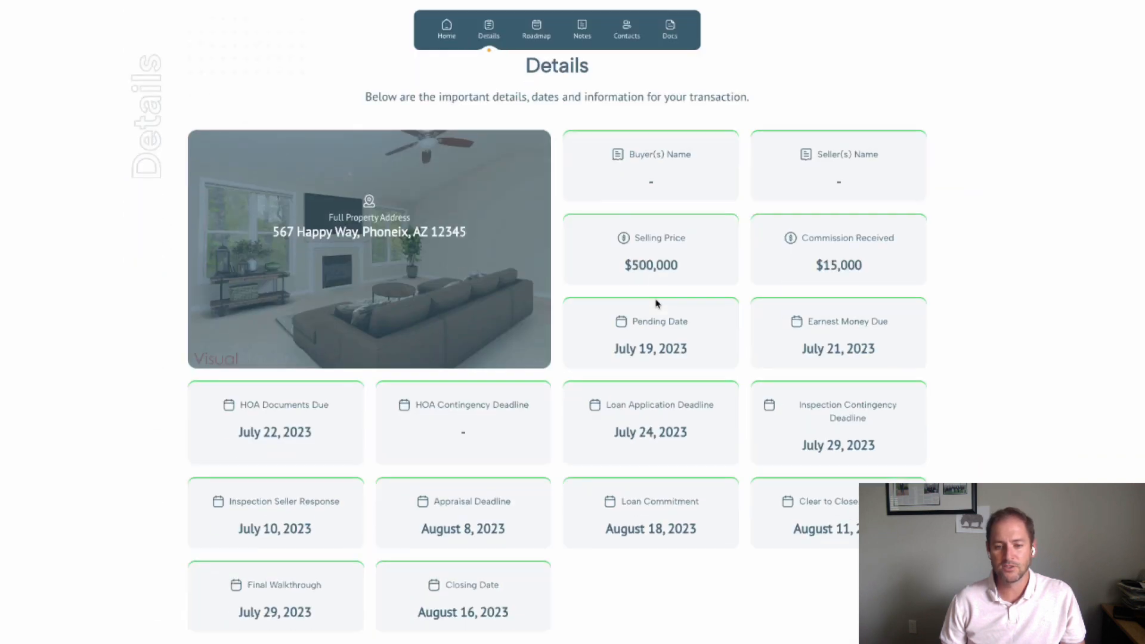
scroll(656, 304, down, 15)
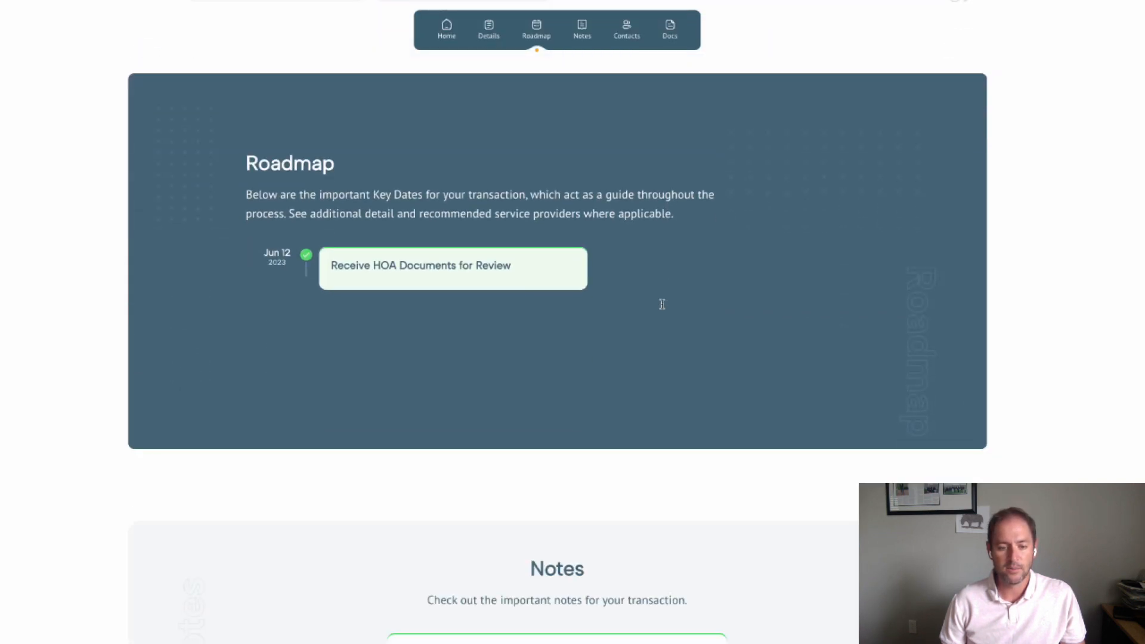
scroll(637, 327, down, 9)
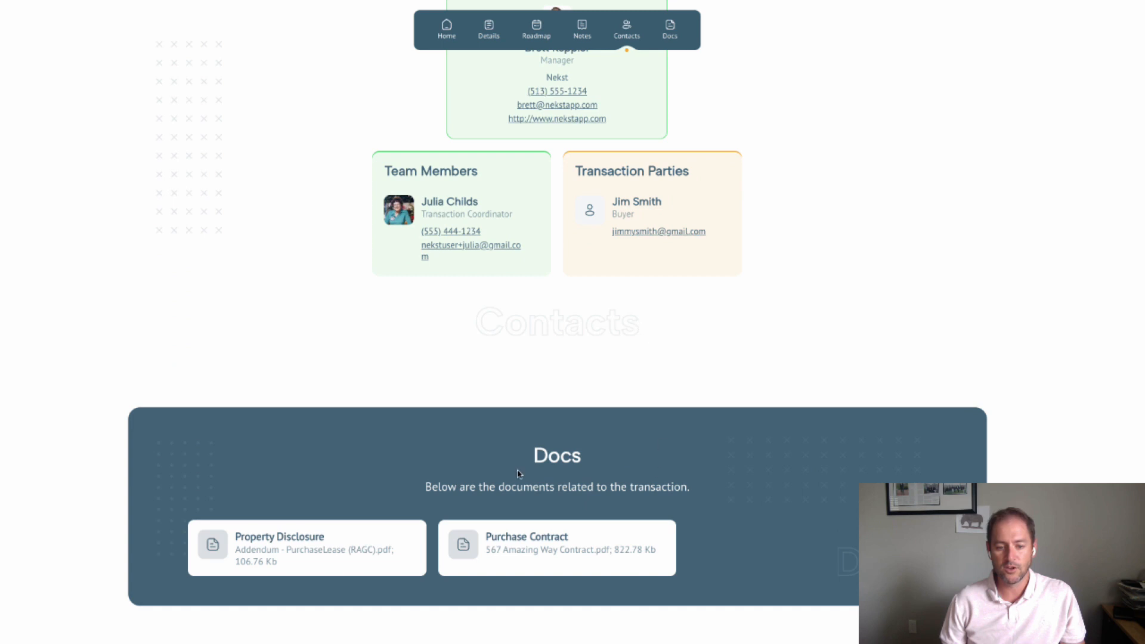
- View the Purchase Contract from the portal's Docs section, close it and return to the Client Portal configuration
click(532, 536)
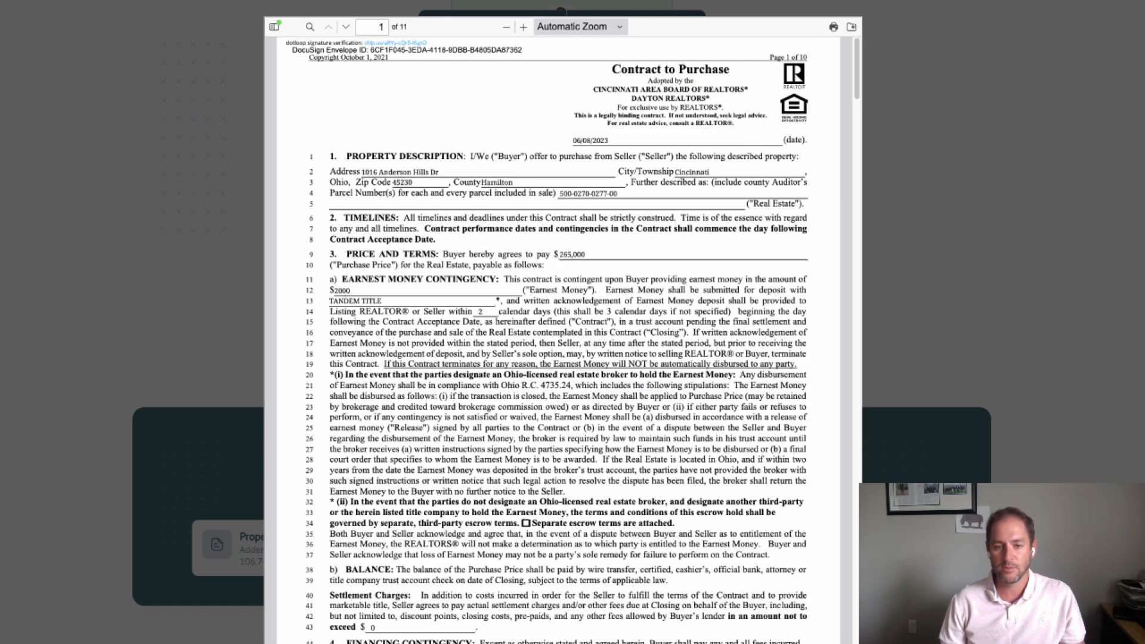
key(Escape)
scroll(539, 263, up, 15)
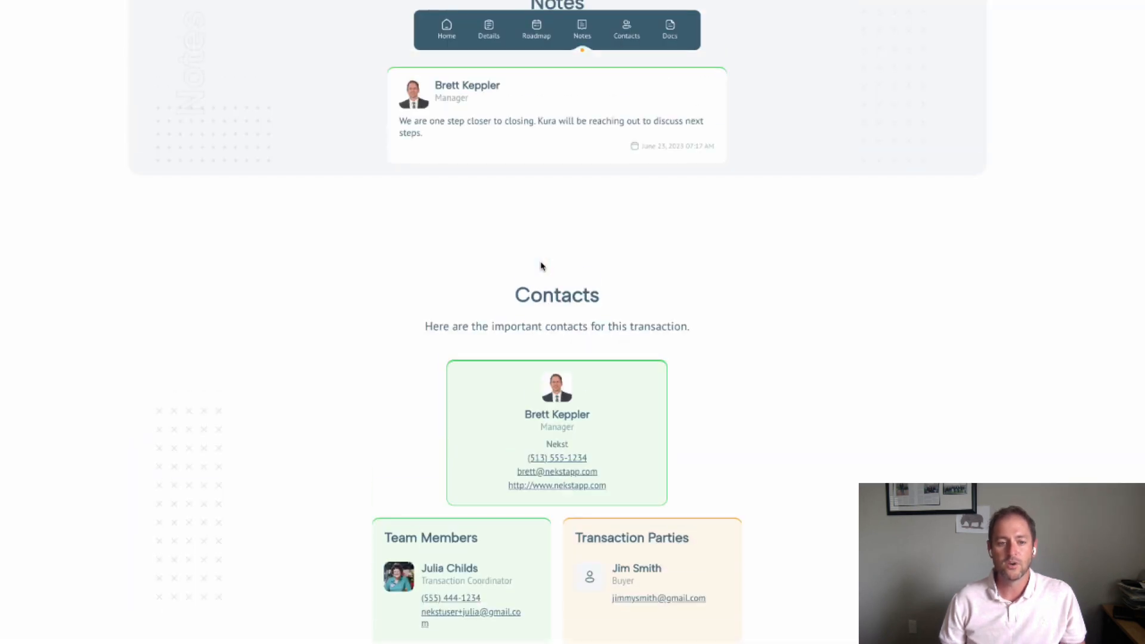
scroll(541, 266, up, 15)
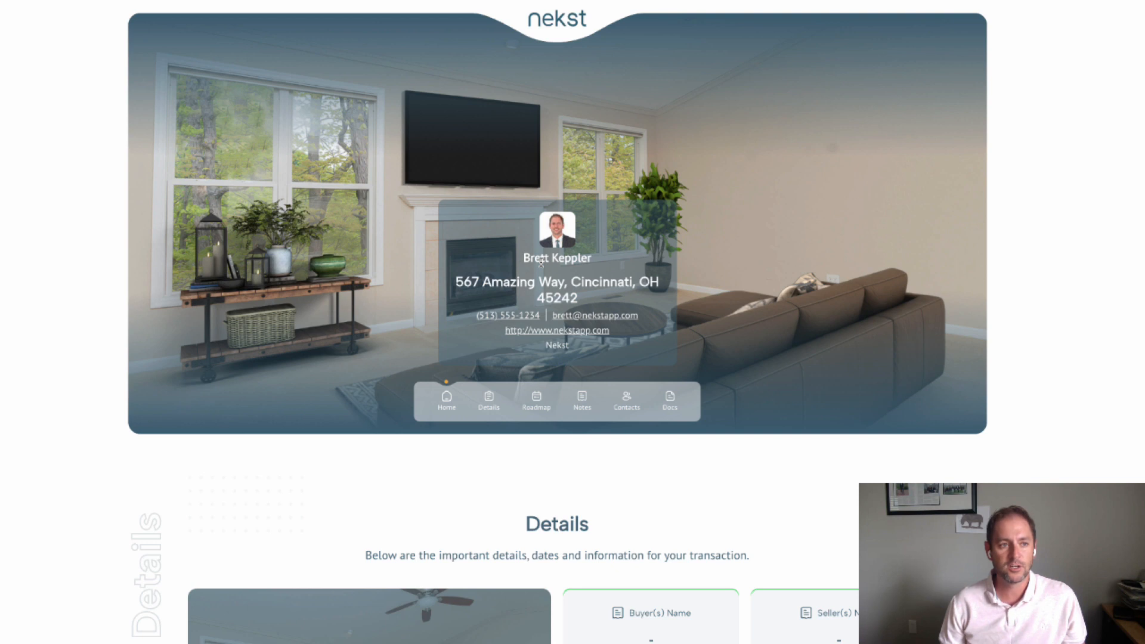
click(268, 2)
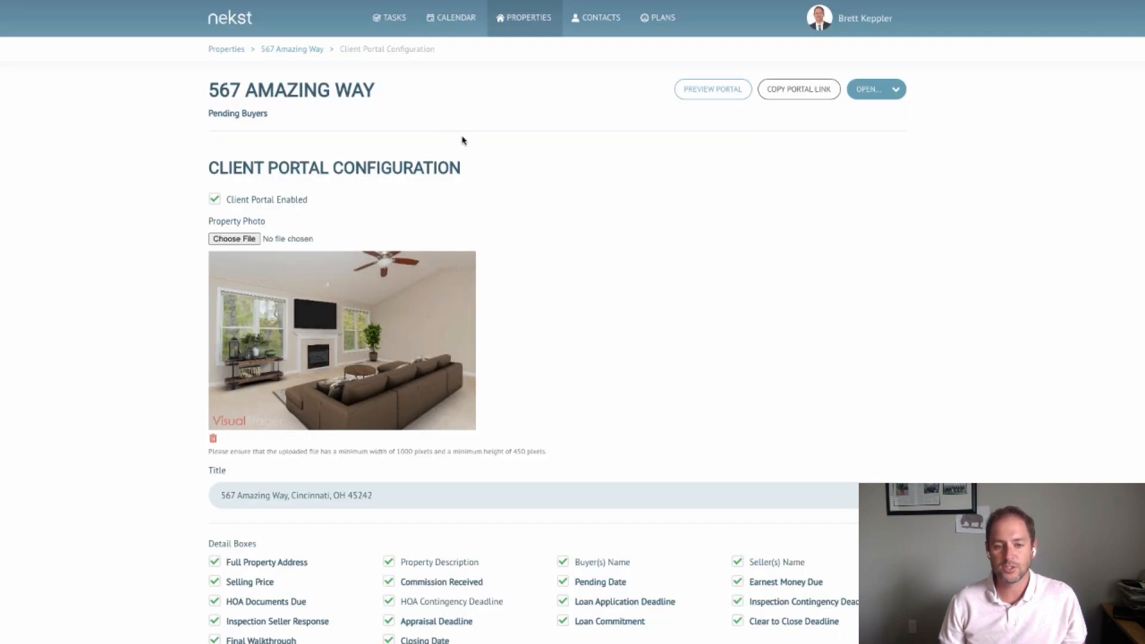